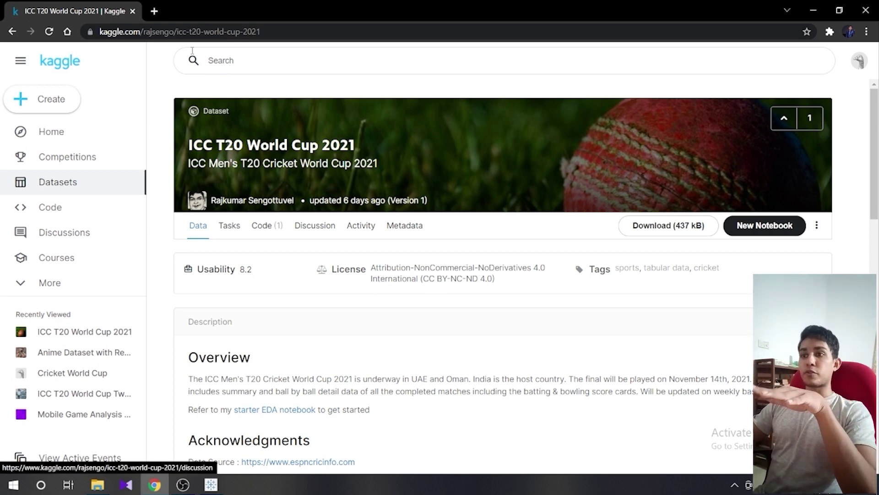
# Step: Download the ICC T20 World Cup 2021 dataset from Kaggle and open its extracted archive (4) folder in File Explorer
pyautogui.moveTo(249, 204)
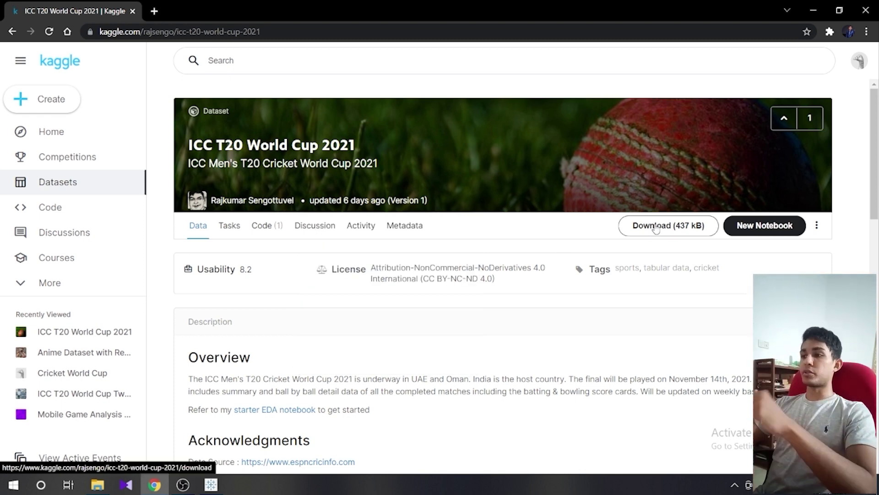
pyautogui.click(655, 227)
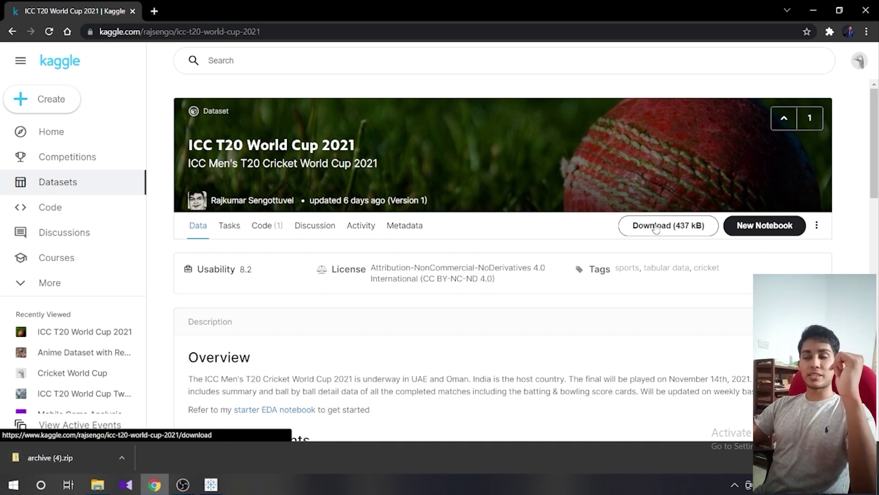
pyautogui.moveTo(50, 457); pyautogui.dragTo(353, 250)
pyautogui.hotkey('alt', 'Tab')
pyautogui.hotkey('alt', 'Tab')
pyautogui.hotkey('alt', 'Tab')
pyautogui.doubleClick(242, 78)
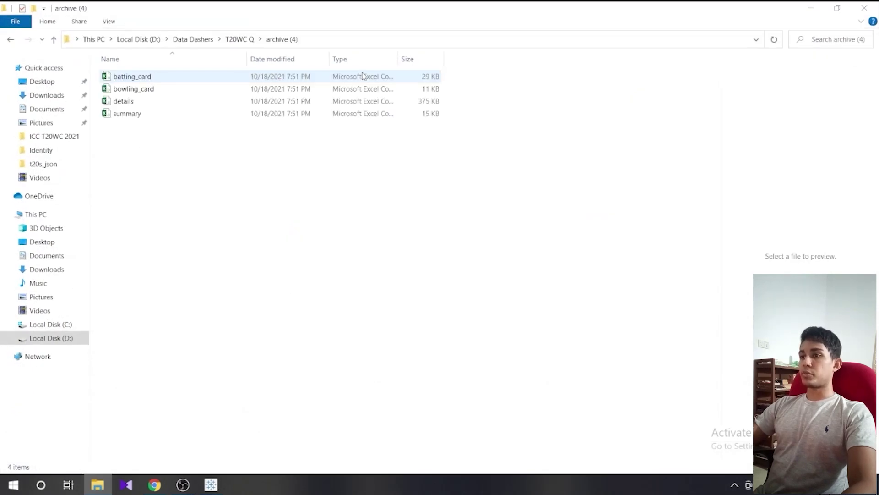
pyautogui.doubleClick(397, 59)
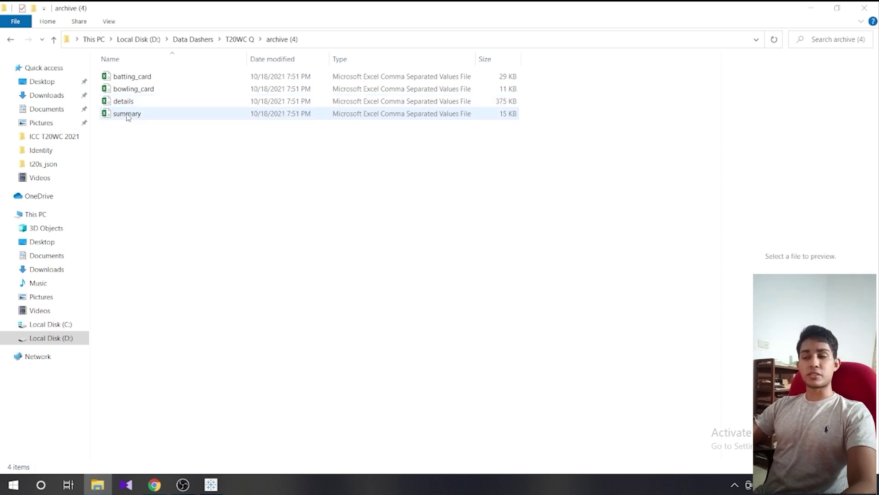
# Step: Open the batting_card CSV file in Excel and save it as an Excel Workbook in the archive (4) folder
pyautogui.click(147, 78)
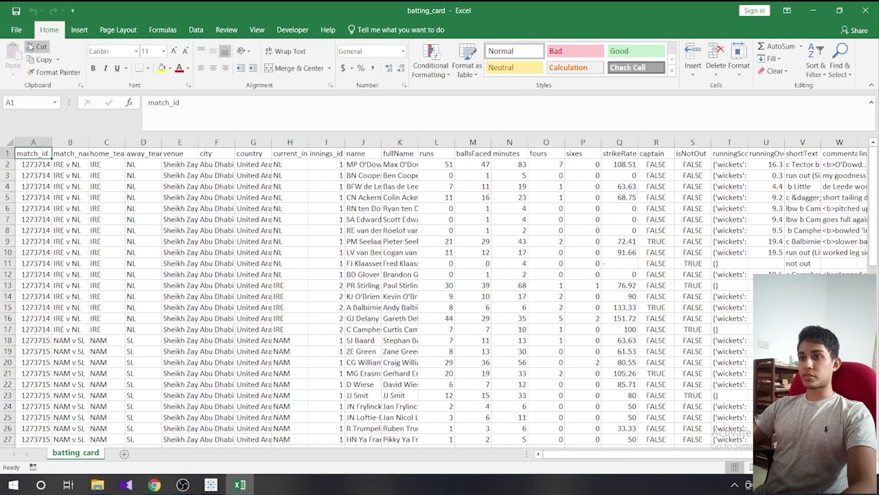
pyautogui.click(16, 29)
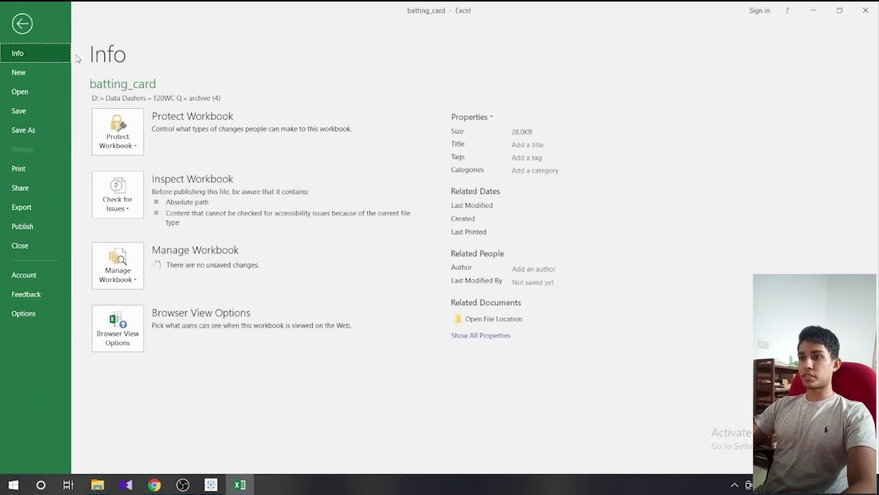
pyautogui.click(44, 131)
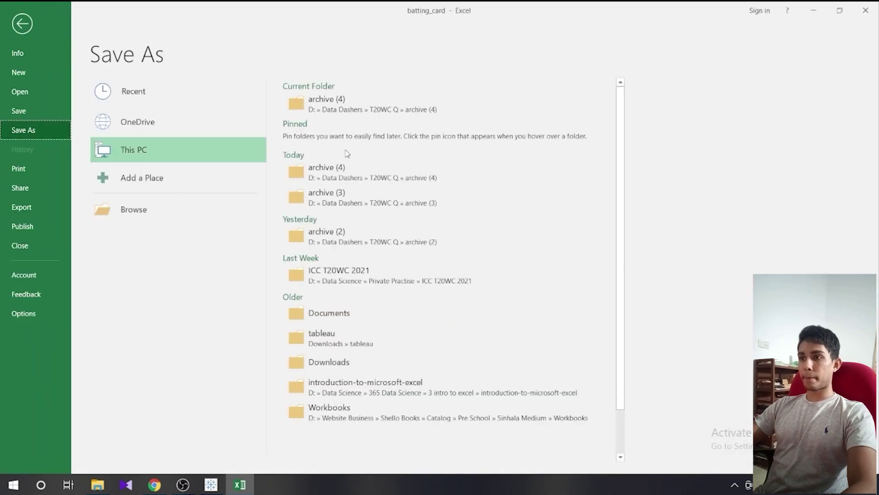
pyautogui.click(369, 113)
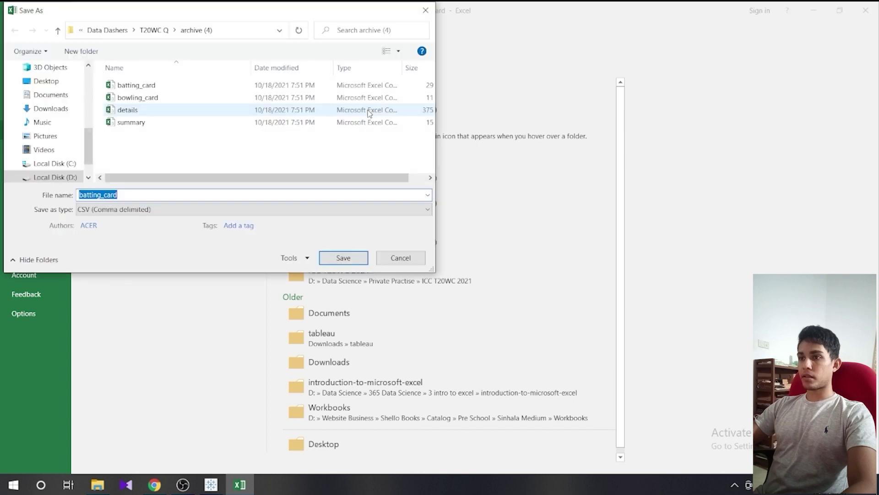
pyautogui.click(335, 209)
pyautogui.click(274, 219)
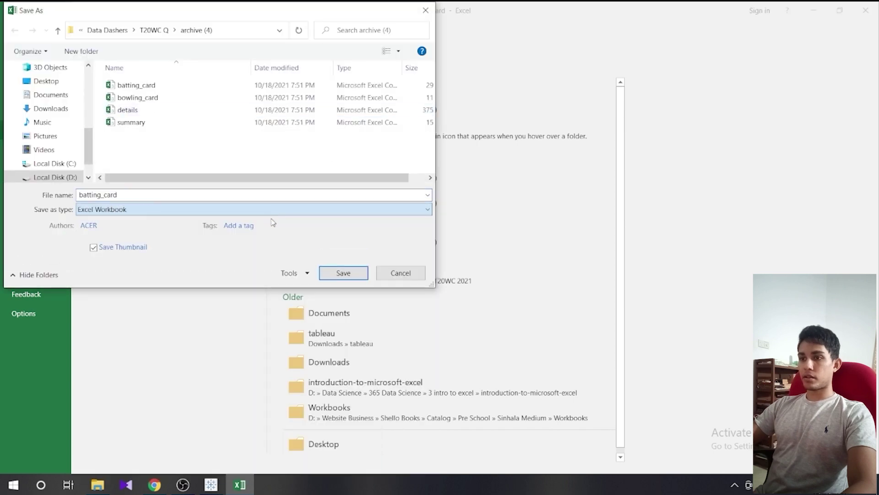
pyautogui.click(365, 269)
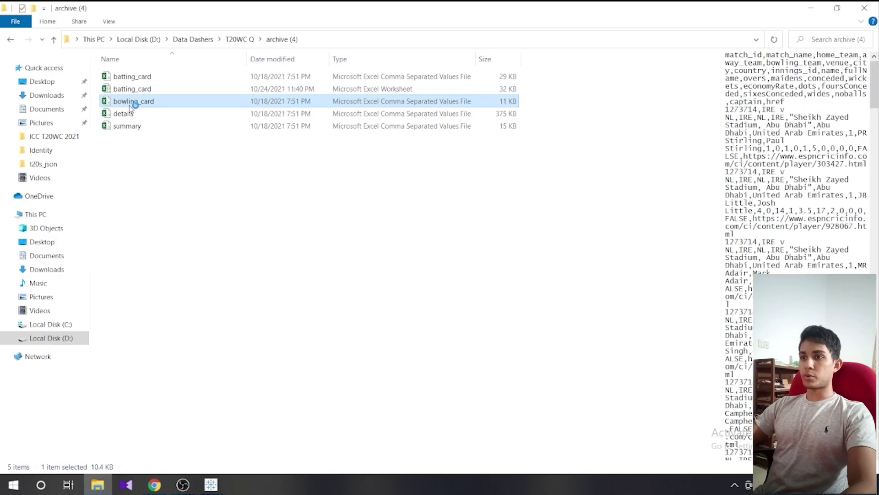
# Step: Save the bowling_card CSV file as an Excel Workbook in the archive (4) folder
pyautogui.click(32, 130)
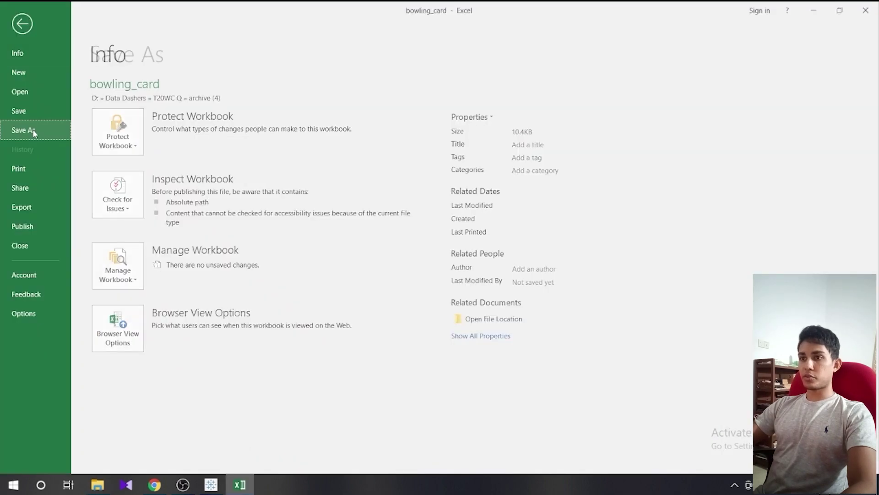
pyautogui.click(369, 110)
pyautogui.click(152, 209)
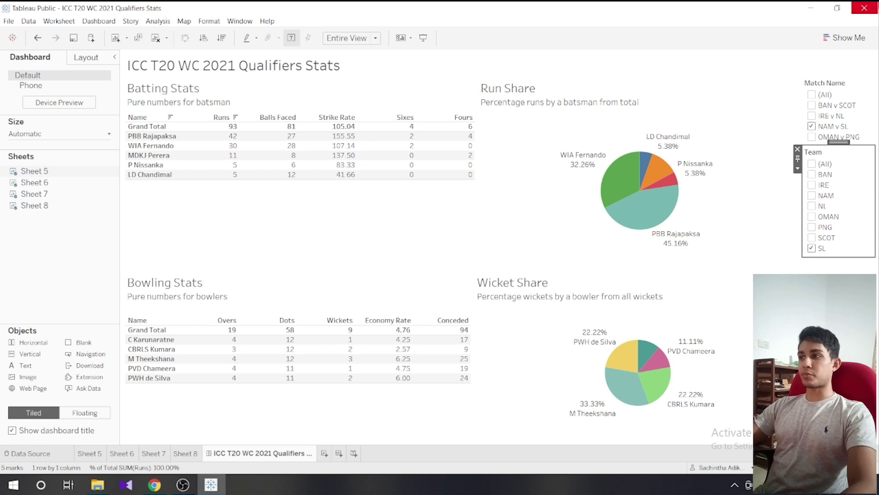
# Step: Switch to Tableau Public, create a new workbook and connect it to the batting_card Microsoft Excel file
pyautogui.click(8, 21)
pyautogui.click(216, 137)
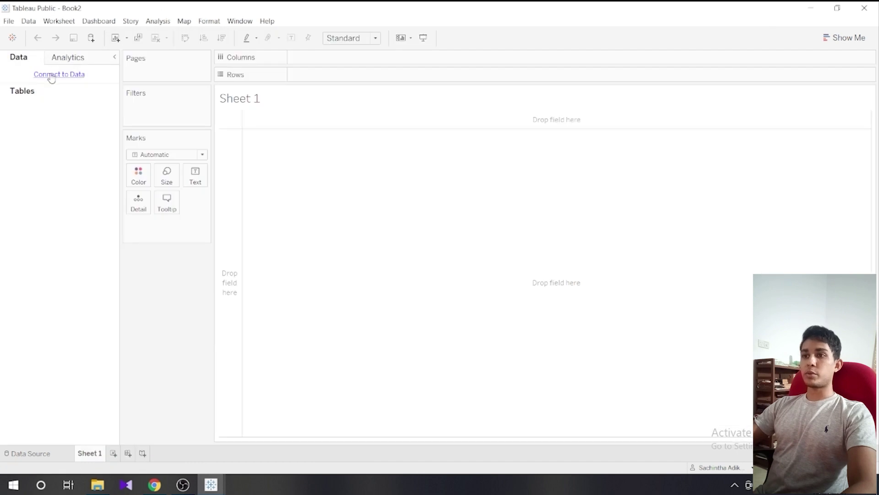
pyautogui.click(51, 75)
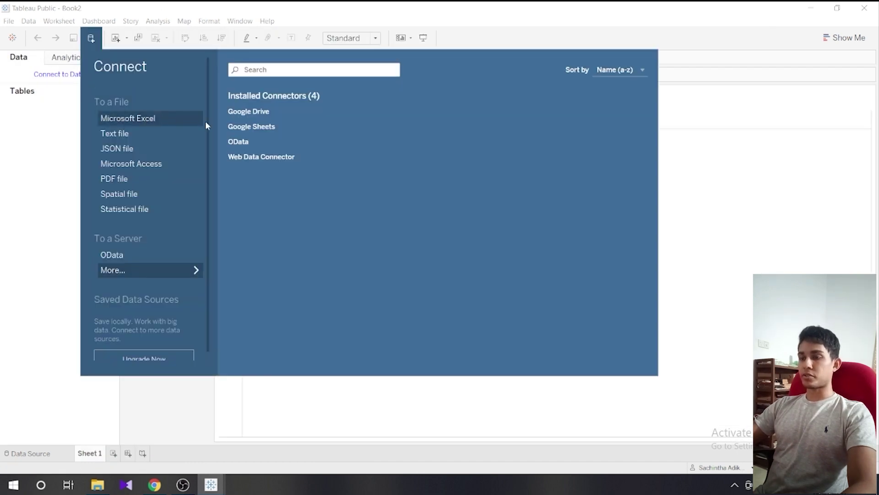
pyautogui.click(204, 120)
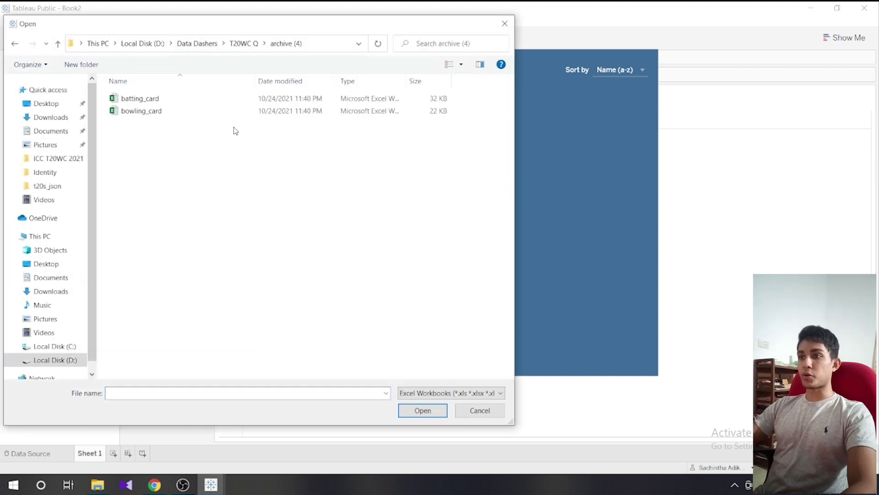
pyautogui.click(183, 100)
pyautogui.click(431, 412)
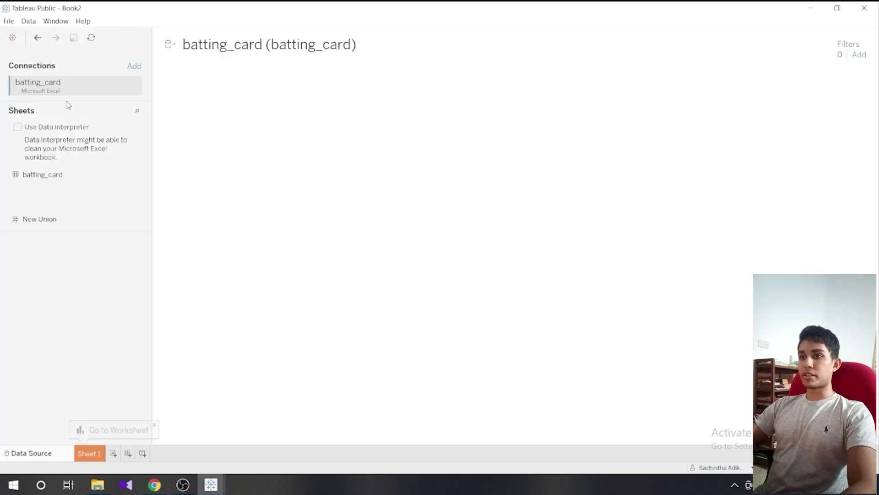
# Step: Add the bowling_card Microsoft Excel file as a second, separate data source and go to Sheet 1
pyautogui.click(29, 21)
pyautogui.moveTo(55, 21)
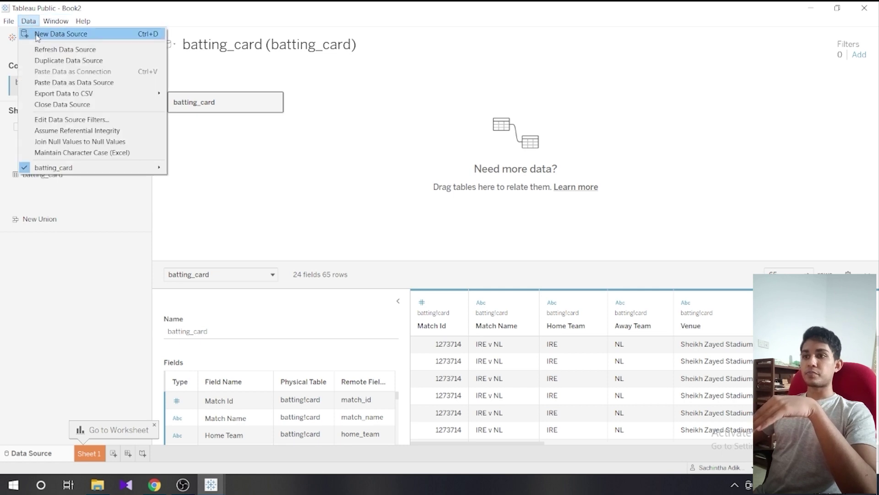
pyautogui.click(46, 32)
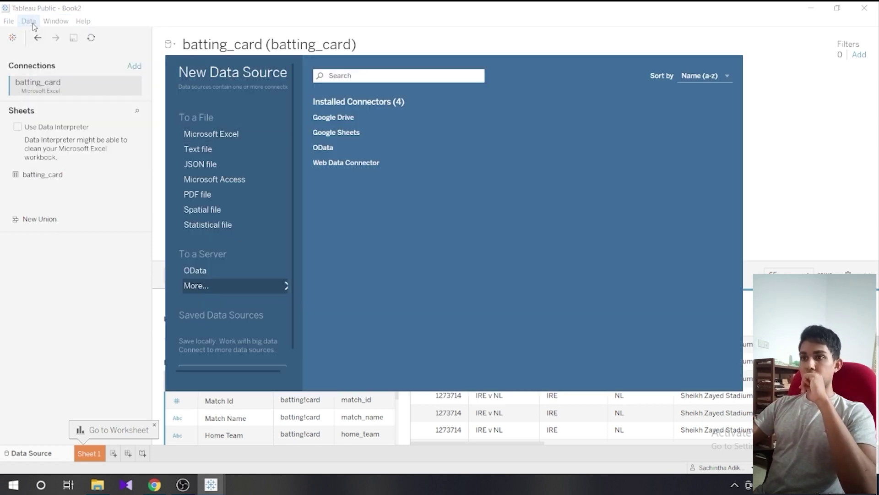
pyautogui.click(211, 132)
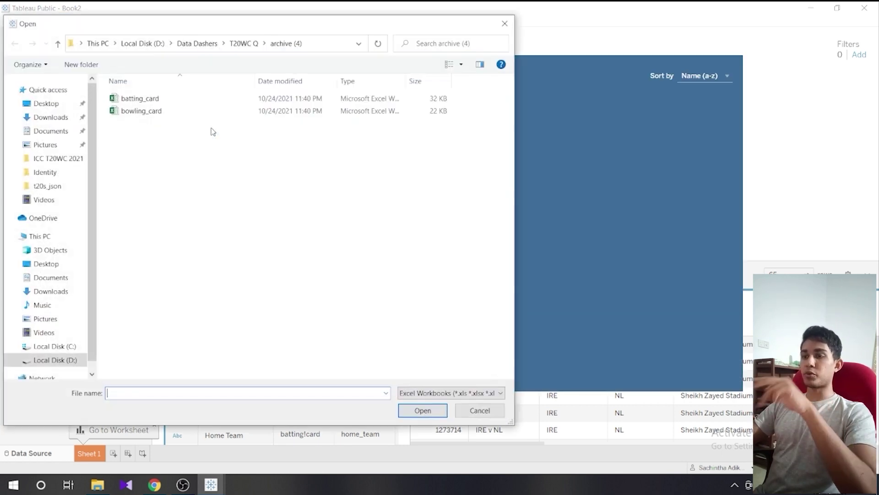
pyautogui.doubleClick(161, 111)
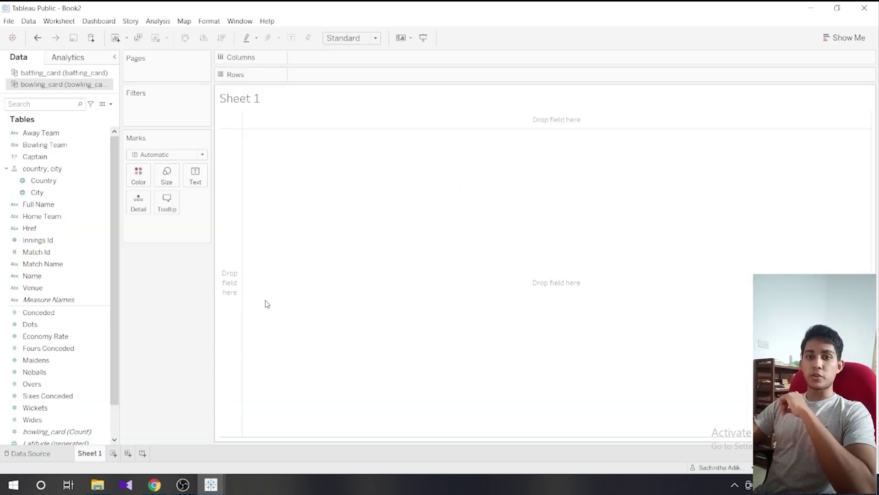
# Step: Select the batting_card data source, check the finished dashboard for reference, and list the Name field as rows in Sheet 1
pyautogui.click(64, 72)
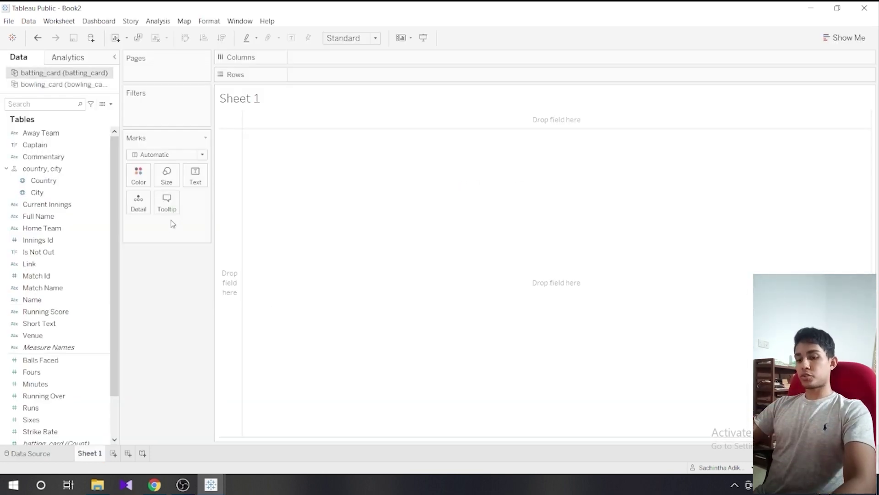
pyautogui.hotkey('alt', 'Tab')
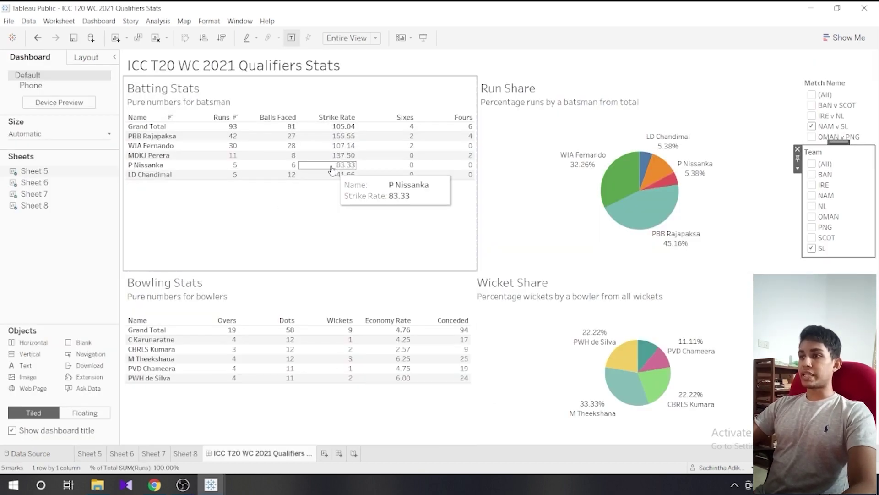
pyautogui.hotkey('alt', 'Tab')
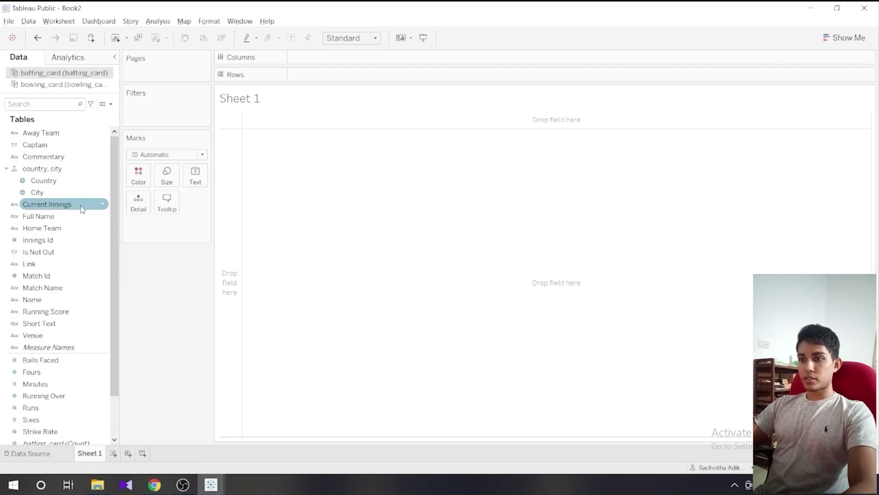
pyautogui.moveTo(68, 299); pyautogui.dragTo(367, 229)
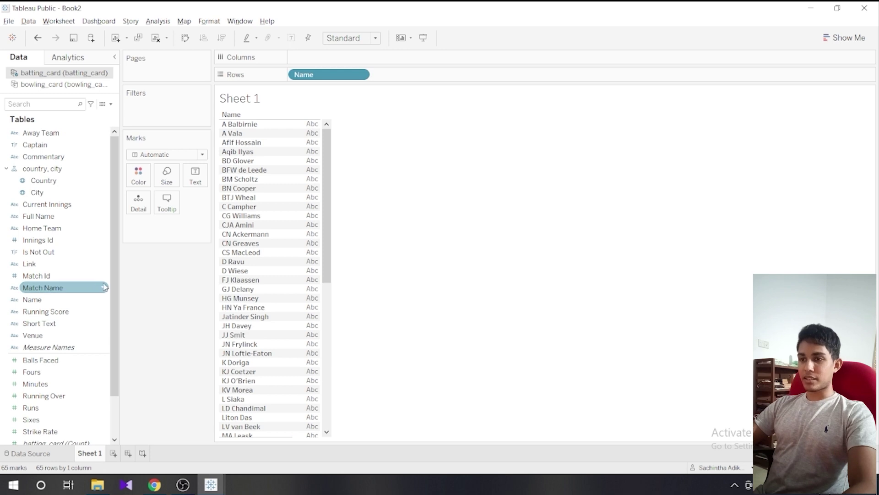
# Step: Add the Runs, Balls Faced, Fours, Sixes and Strike Rate measures to the player table
pyautogui.moveTo(114, 290); pyautogui.dragTo(113, 351)
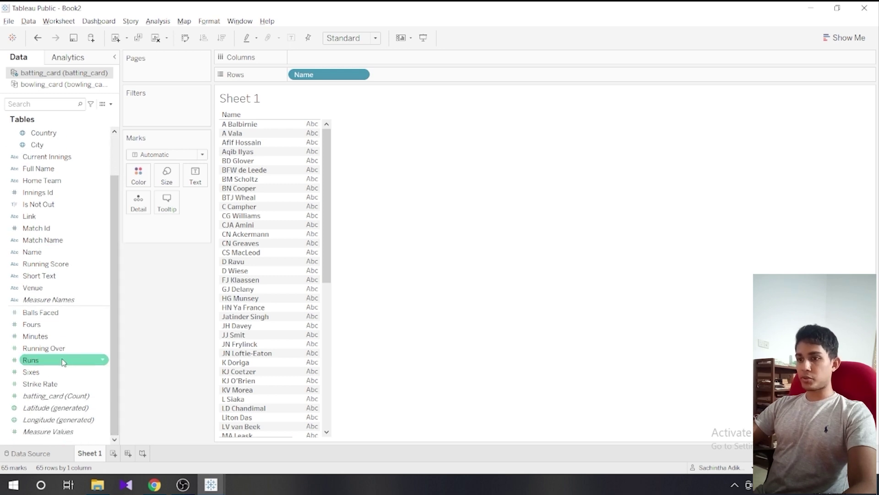
pyautogui.moveTo(62, 361); pyautogui.dragTo(286, 212)
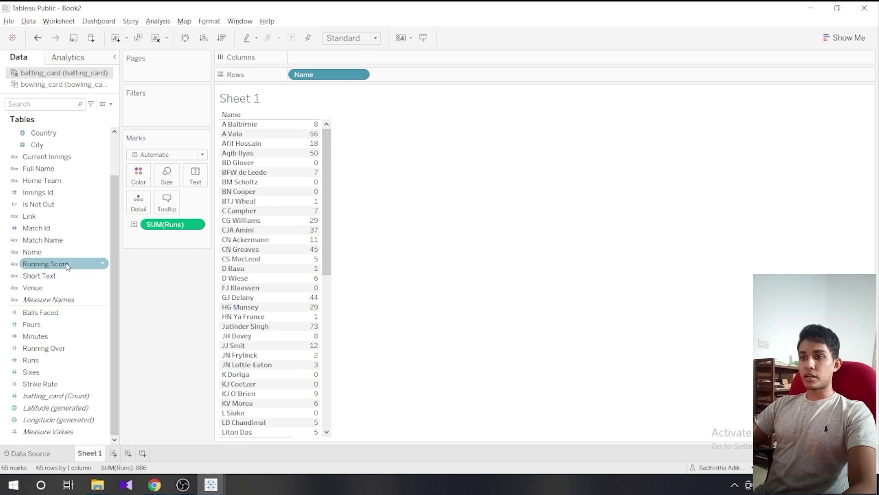
pyautogui.moveTo(46, 312); pyautogui.dragTo(293, 211)
pyautogui.moveTo(32, 324); pyautogui.dragTo(331, 205)
pyautogui.moveTo(31, 371); pyautogui.dragTo(360, 211)
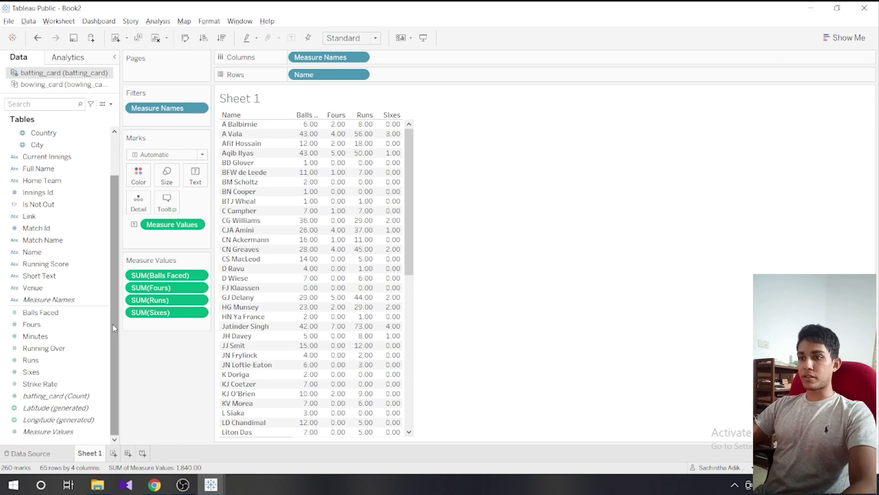
pyautogui.moveTo(41, 383); pyautogui.dragTo(202, 295)
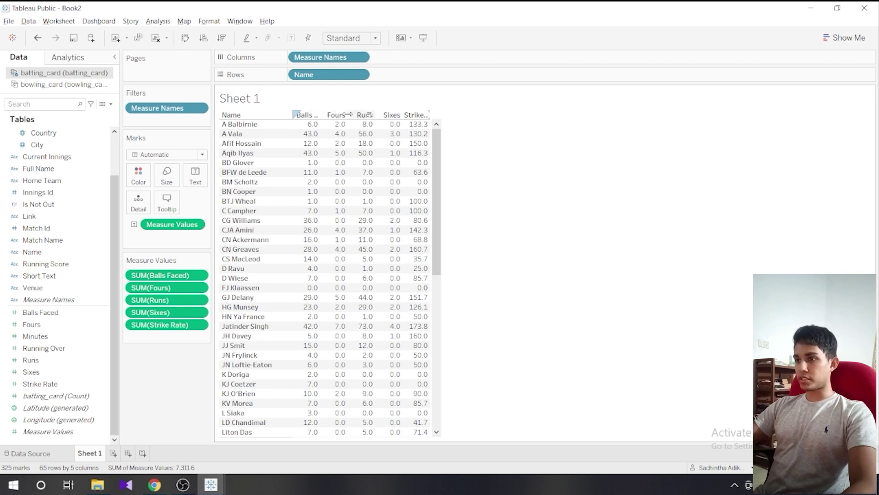
# Step: Widen the table's measure columns and reorder them as Runs, Balls Faced, Strike Rate, Fours, Sixes
pyautogui.moveTo(365, 114); pyautogui.dragTo(369, 114)
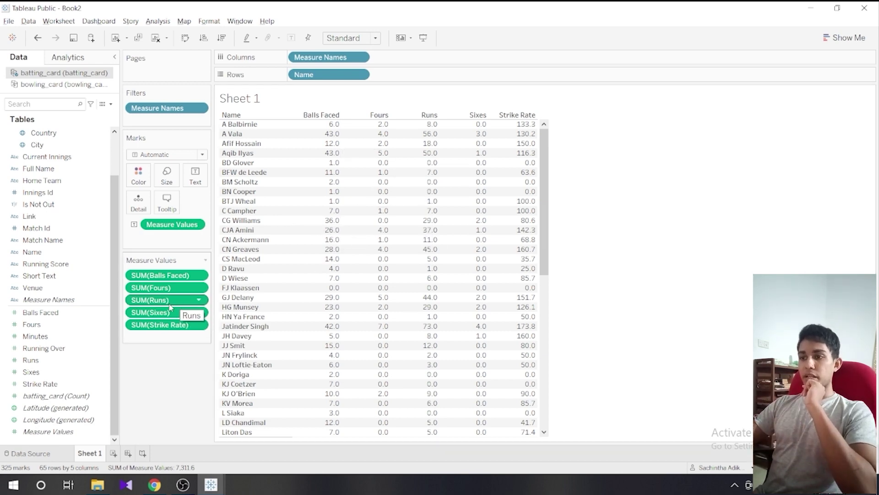
pyautogui.moveTo(169, 302); pyautogui.dragTo(169, 273)
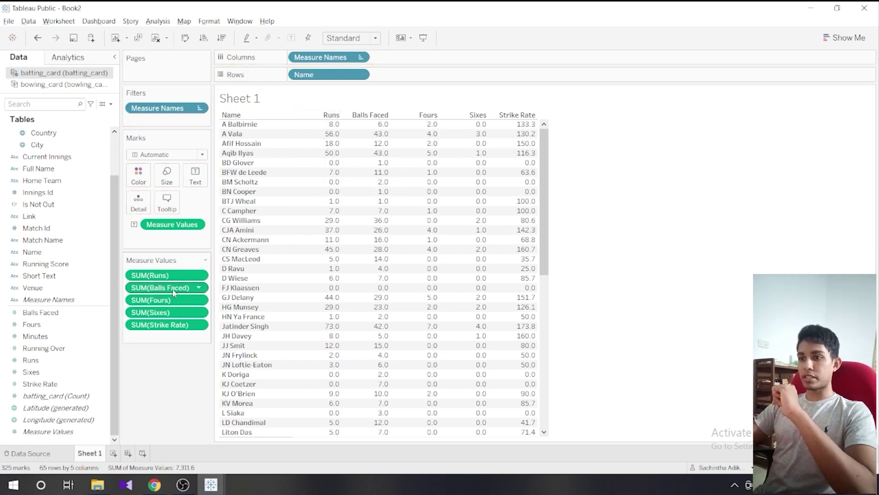
pyautogui.moveTo(166, 330); pyautogui.dragTo(166, 299)
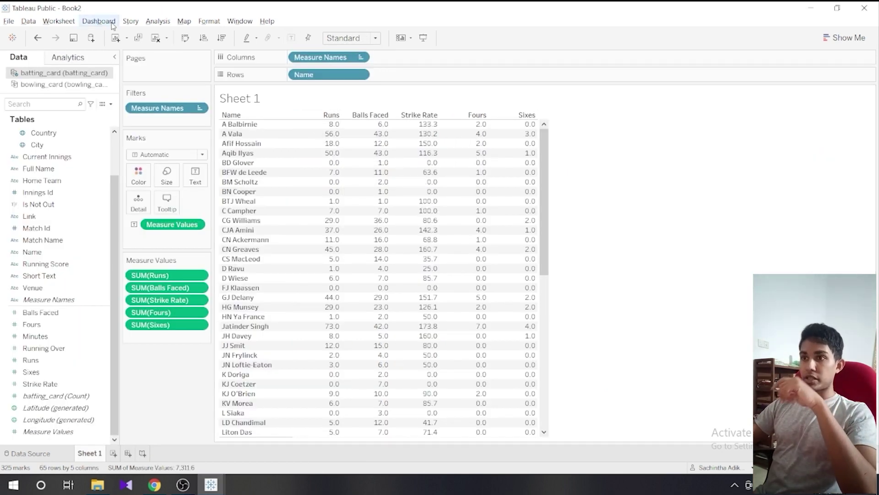
# Step: Show column grand totals for the batting table and check the total row at its end
pyautogui.click(154, 22)
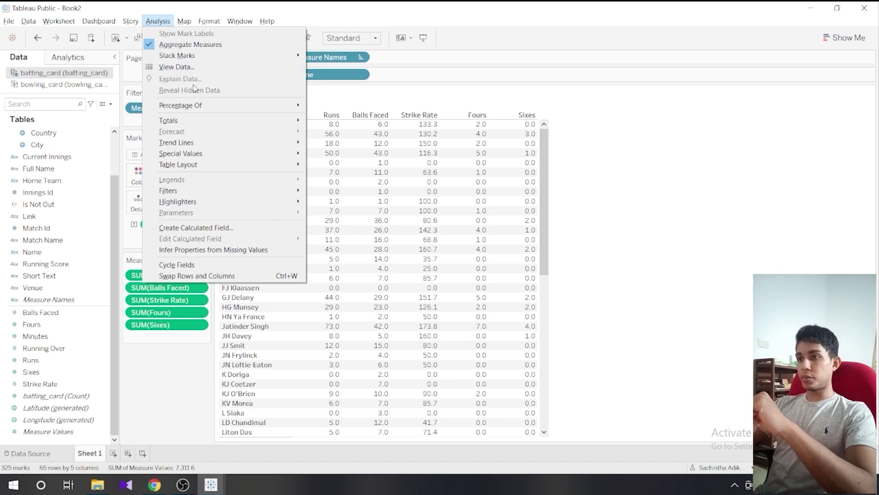
pyautogui.moveTo(197, 121)
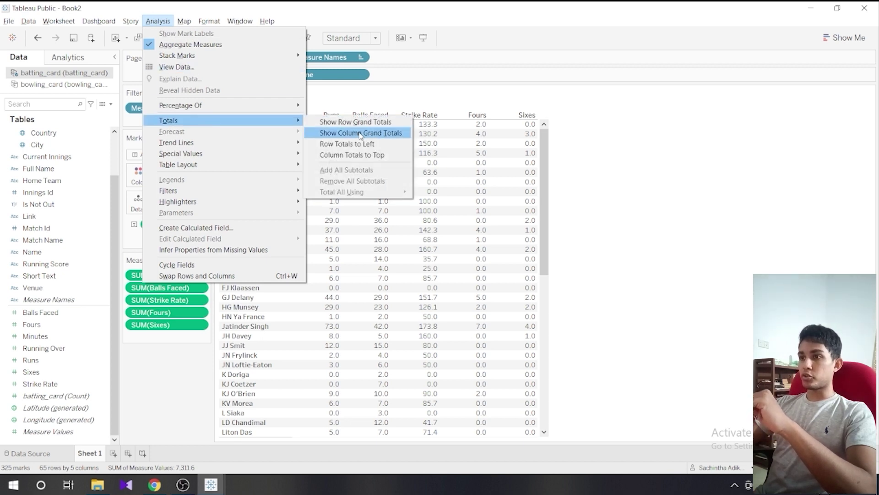
pyautogui.click(360, 133)
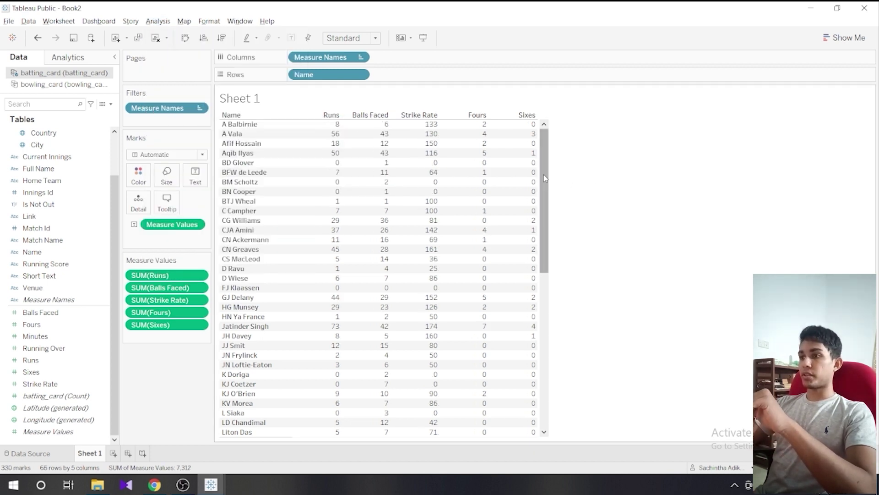
pyautogui.scroll(-10, 538, 341)
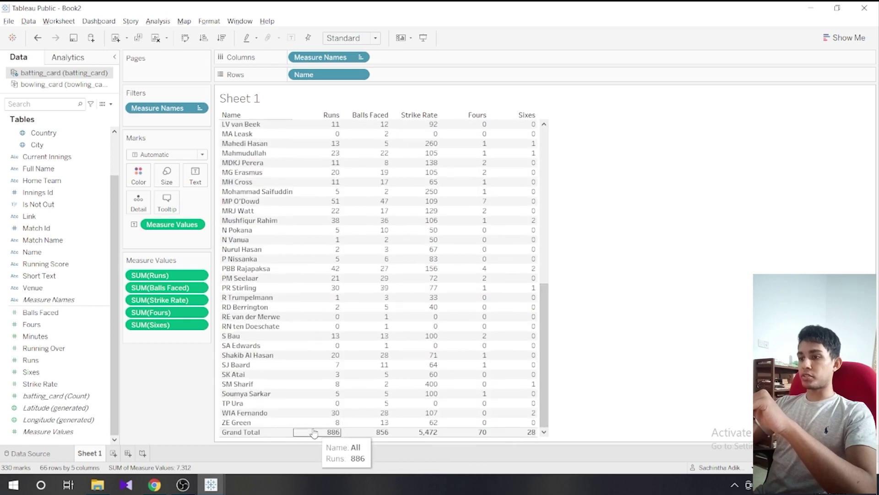
# Step: Move the column grand totals to the top of the batting table and check the Balls Faced and Strike Rate totals
pyautogui.click(156, 22)
pyautogui.moveTo(231, 122)
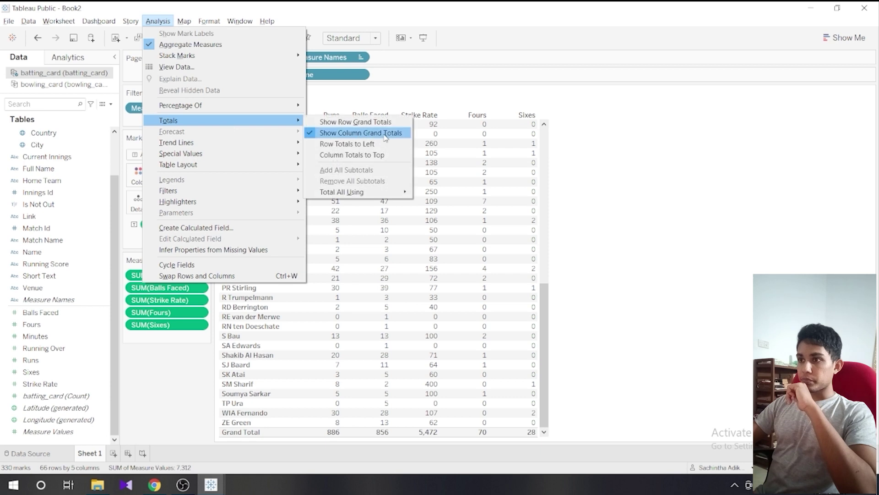
pyautogui.click(379, 155)
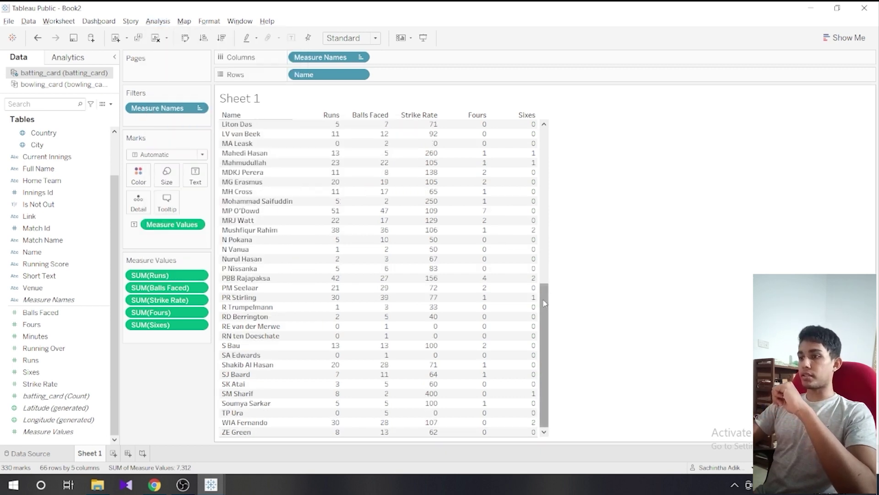
pyautogui.scroll(10, 546, 180)
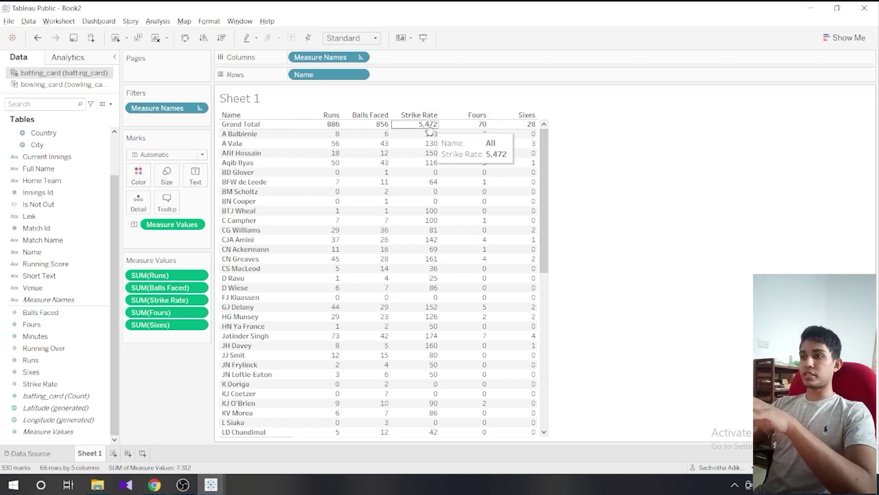
pyautogui.moveTo(428, 132)
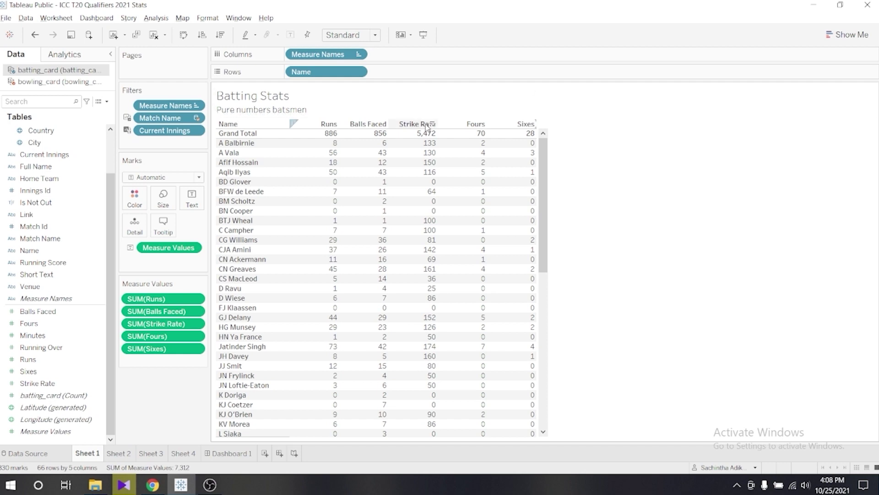
pyautogui.moveTo(308, 145)
pyautogui.moveTo(370, 140)
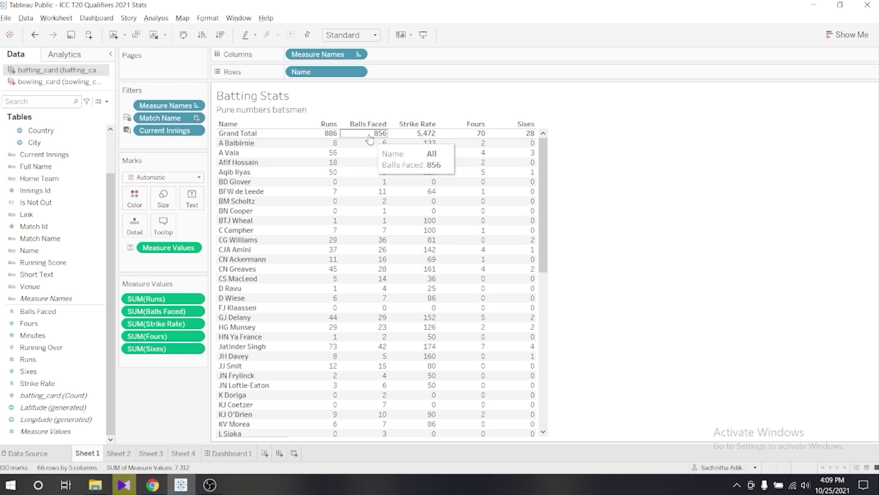
pyautogui.moveTo(418, 138)
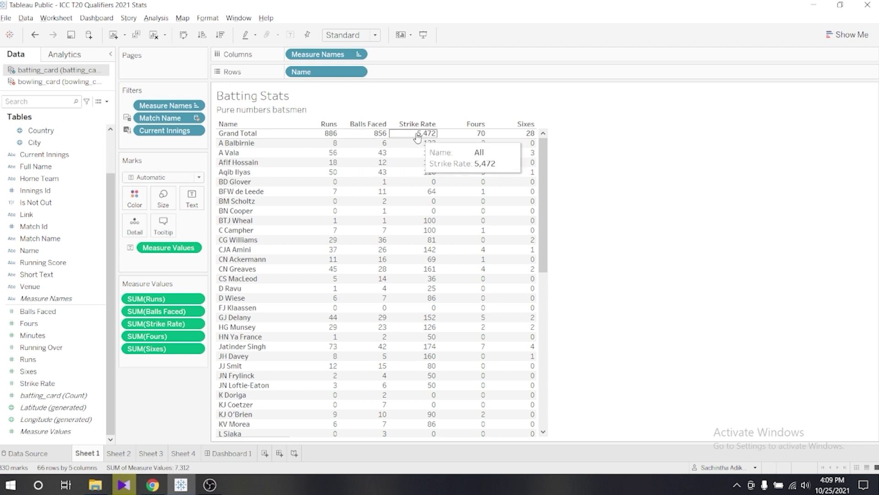
# Step: Create a calculated field named custom_Run_Rate in the batting_card data source
pyautogui.click(155, 18)
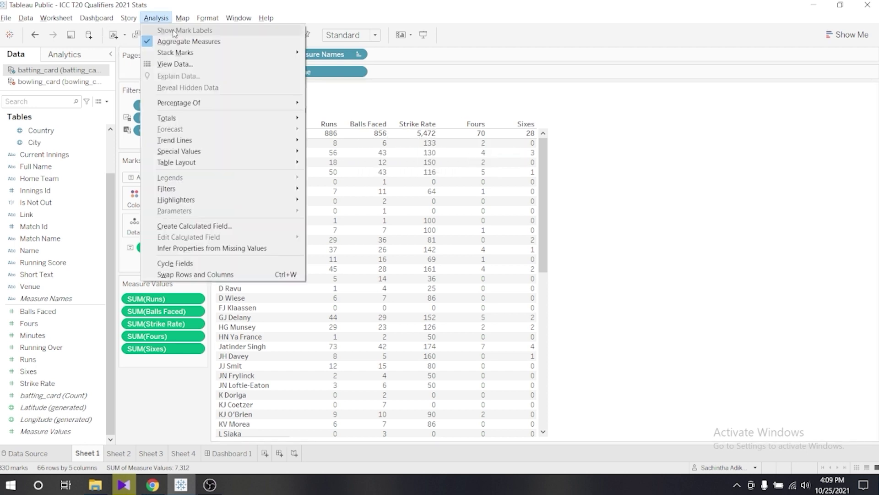
pyautogui.click(218, 226)
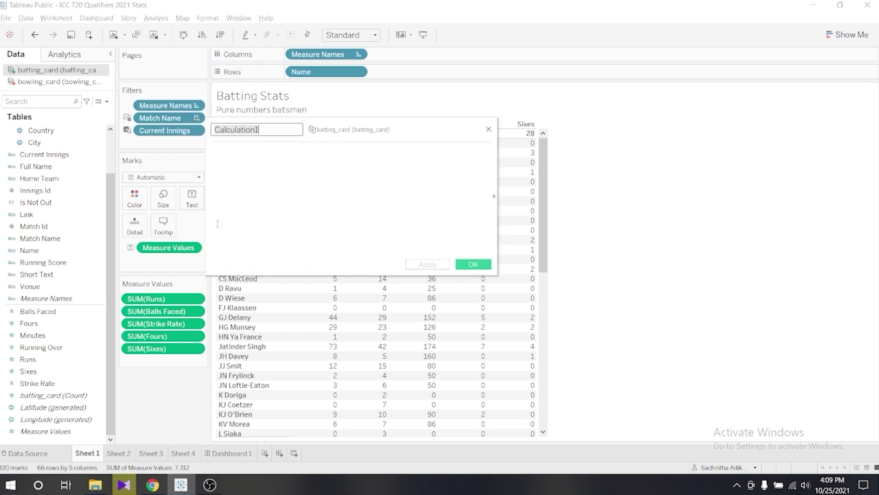
pyautogui.write('custom')
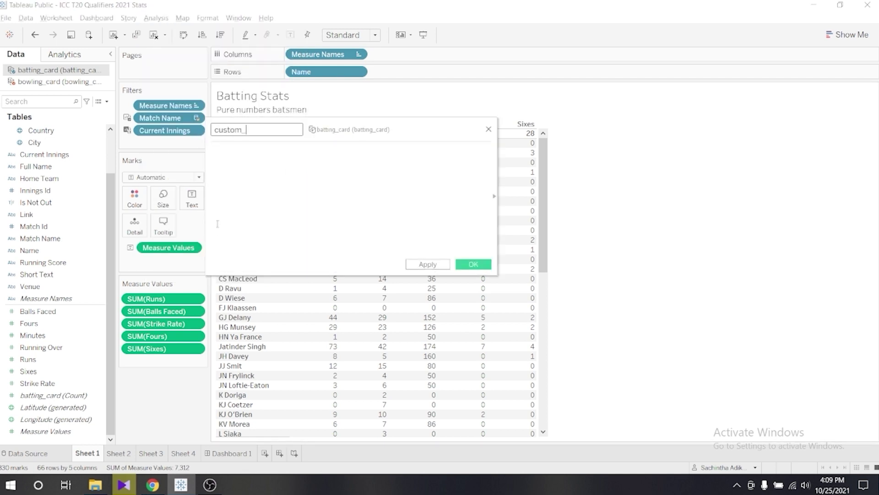
pyautogui.write('_Run_Rate')
pyautogui.press('Tab')
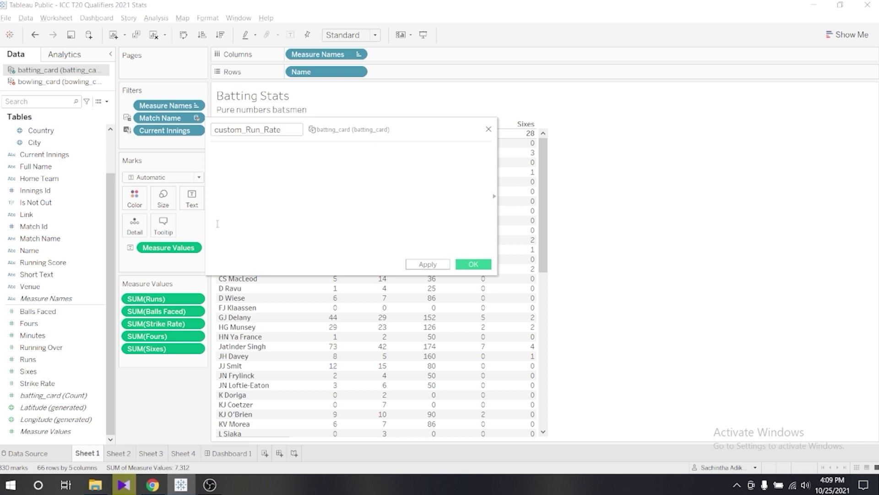
# Step: Define custom_Run_Rate as sum([Runs])/SUM([Balls Faced]) and add the field to the batting table as a measure column
pyautogui.write('sum(')
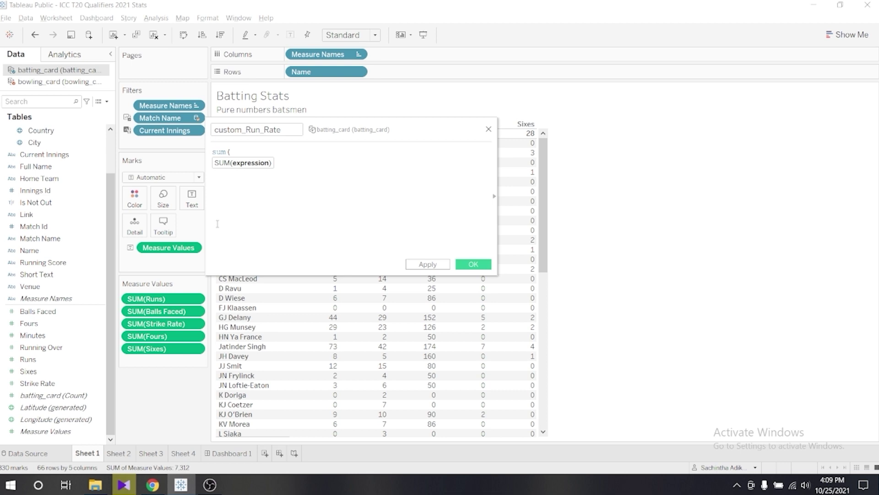
pyautogui.write('runs')
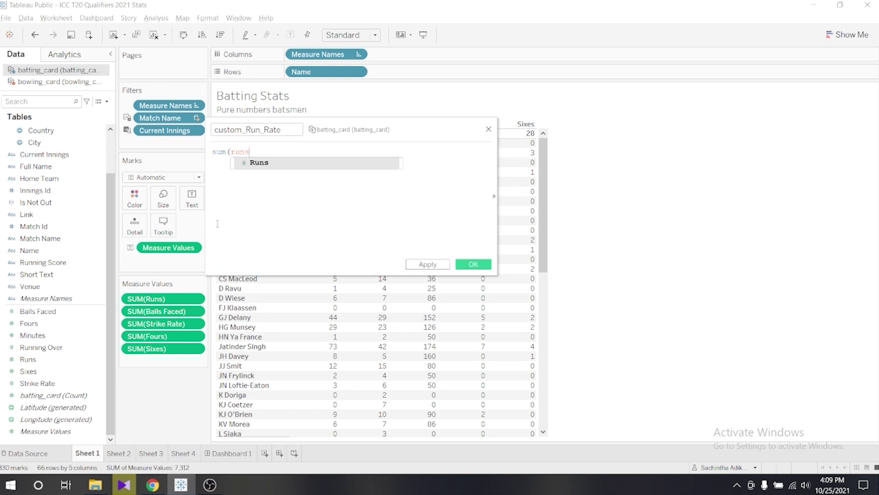
pyautogui.press('Return')
pyautogui.write('/')
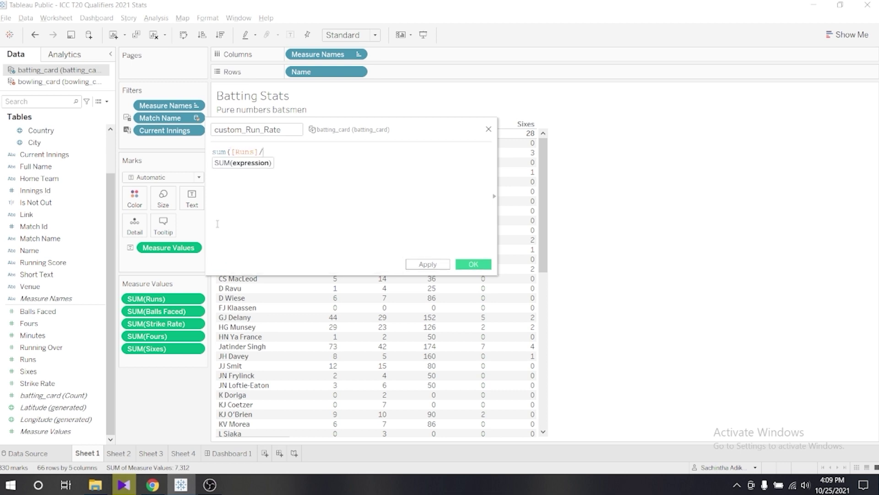
pyautogui.write('sum')
pyautogui.press('Return')
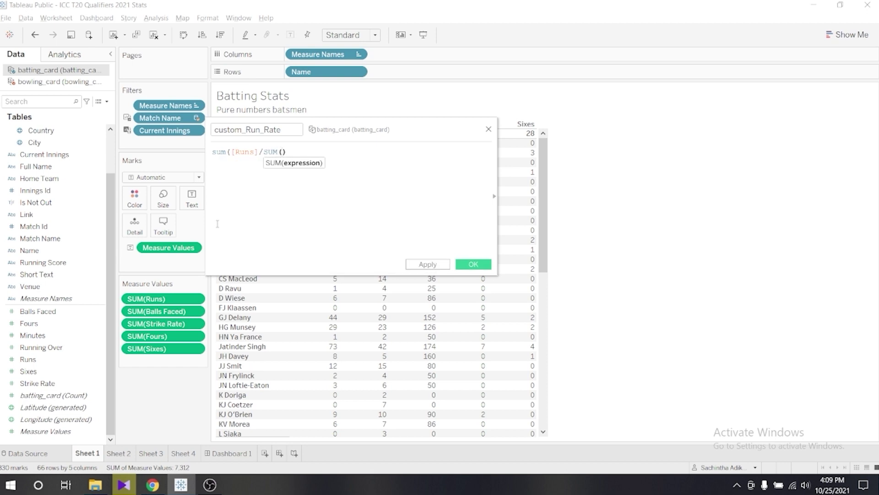
pyautogui.write('[Balls')
pyautogui.press('Return')
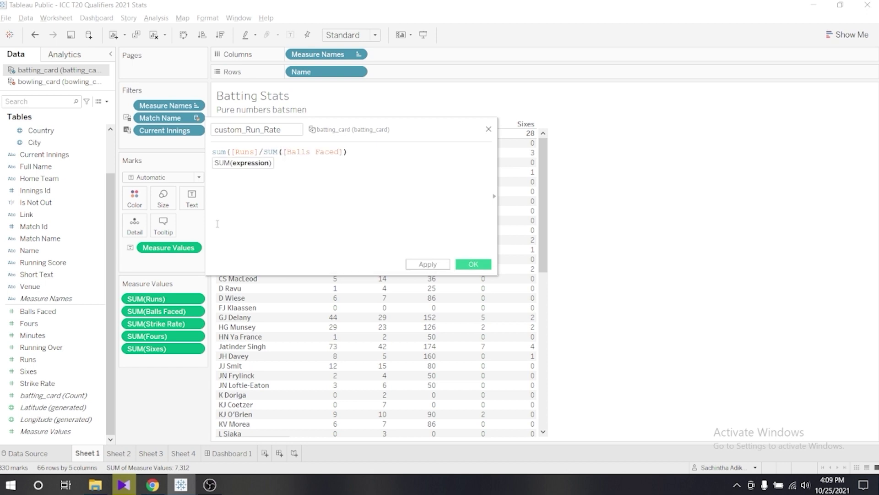
pyautogui.press('Left')
pyautogui.press('Left')
pyautogui.press('Left')
pyautogui.press('Left')
pyautogui.press('Left')
pyautogui.press('Left')
pyautogui.press('Left')
pyautogui.press('Left')
pyautogui.press('Left')
pyautogui.press('Left')
pyautogui.press('Left')
pyautogui.press('Left')
pyautogui.press('Left')
pyautogui.press('Left')
pyautogui.press('Left')
pyautogui.press('Left')
pyautogui.press('Left')
pyautogui.press('Left')
pyautogui.press('Left')
pyautogui.write(')')
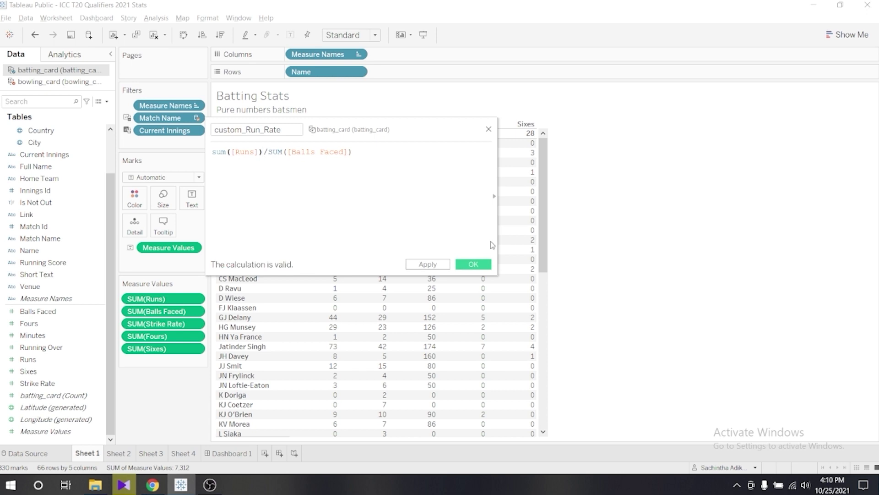
pyautogui.click(481, 268)
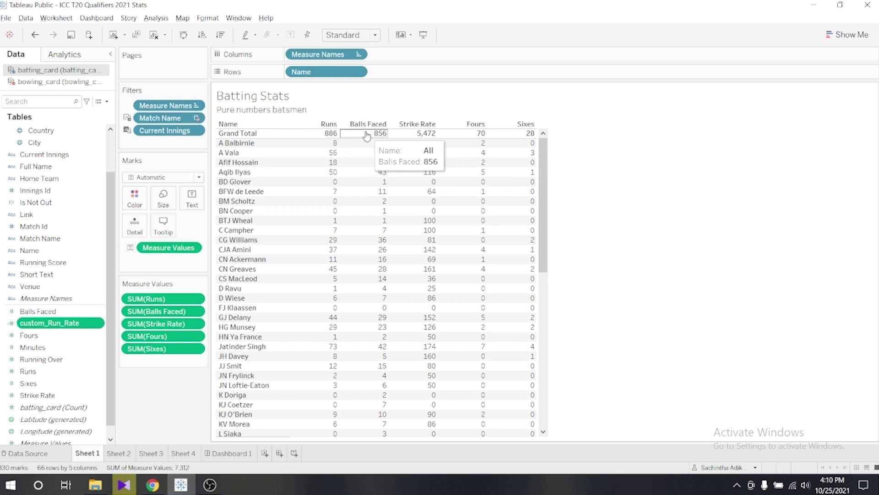
pyautogui.moveTo(55, 328); pyautogui.dragTo(461, 206)
# Step: Change the custom_Run_Rate formula to (sum([Runs])/SUM([Balls Faced]))*100 and check its grand total cell
pyautogui.rightClick(59, 323)
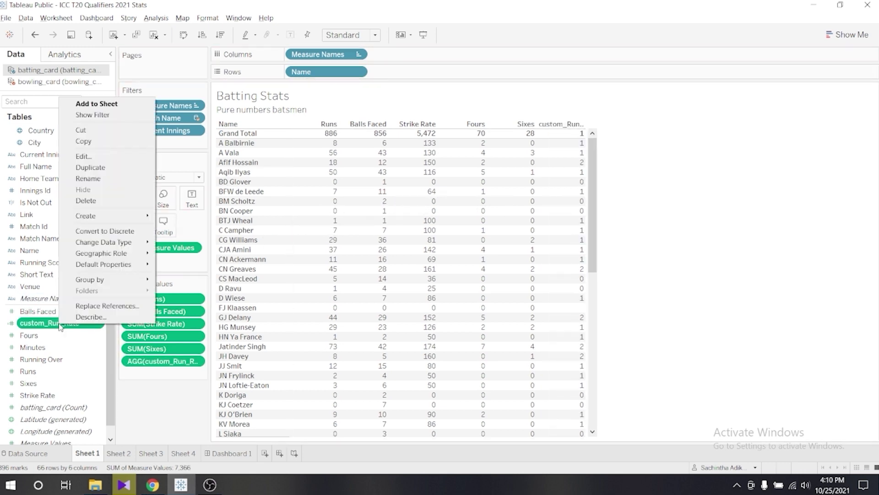
pyautogui.click(120, 157)
pyautogui.write(')/SUM(')
pyautogui.press('Right')
pyautogui.press('Right')
pyautogui.press('Right')
pyautogui.press('Right')
pyautogui.press('Right')
pyautogui.press('Right')
pyautogui.press('Right')
pyautogui.press('Right')
pyautogui.press('Right')
pyautogui.press('Right')
pyautogui.press('Right')
pyautogui.press('Right')
pyautogui.press('Right')
pyautogui.press('Right')
pyautogui.press('Right')
pyautogui.press('Right')
pyautogui.press('Right')
pyautogui.press('Right')
pyautogui.press('Right')
pyautogui.press('Right')
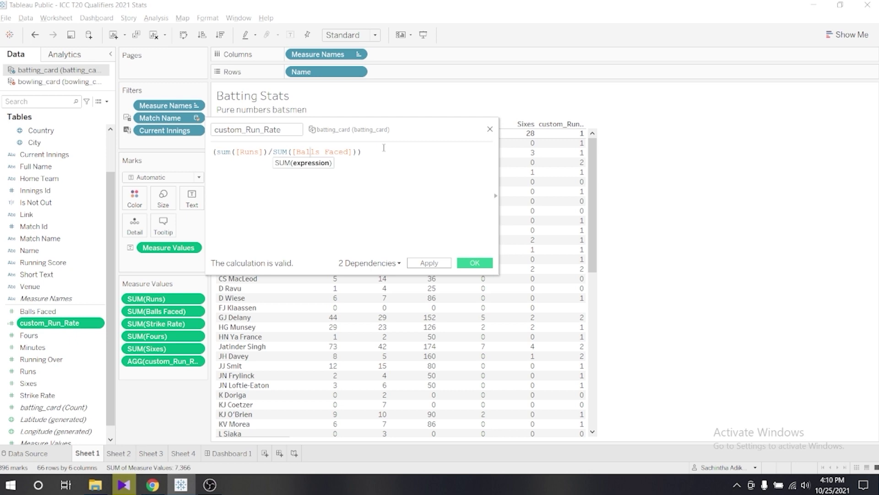
pyautogui.write('*100')
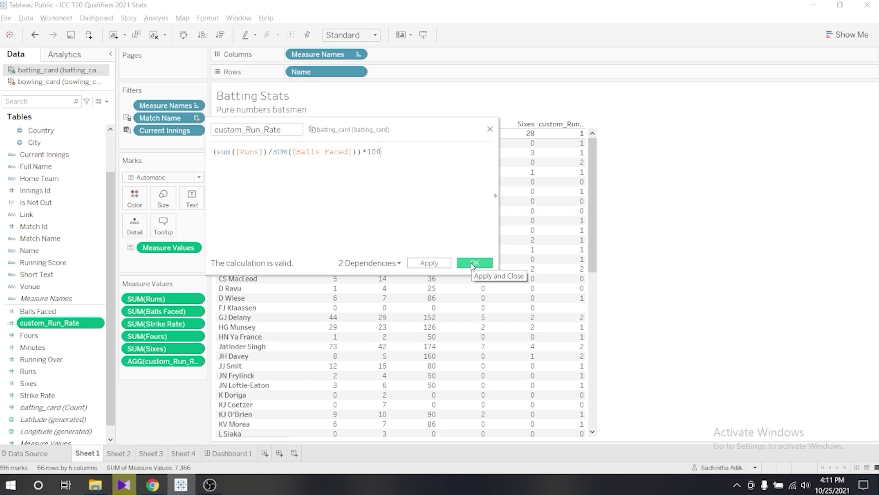
pyautogui.moveTo(390, 152); pyautogui.dragTo(222, 151)
pyautogui.click(399, 148)
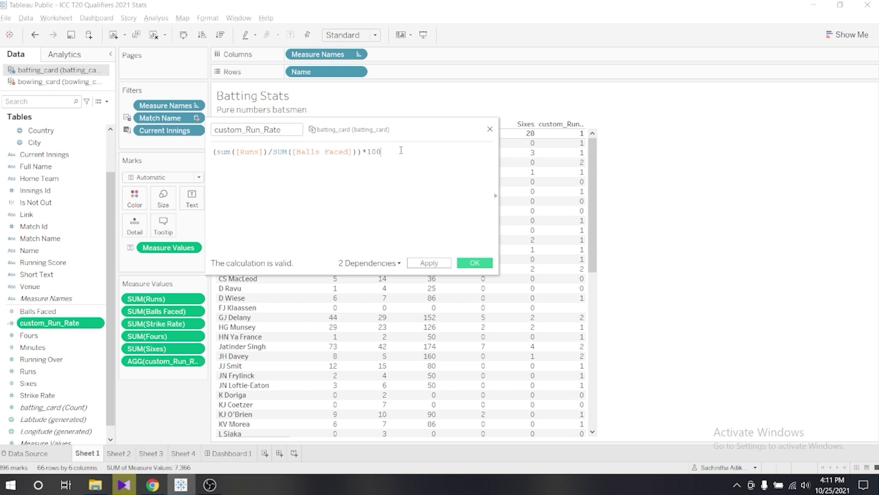
pyautogui.click(474, 263)
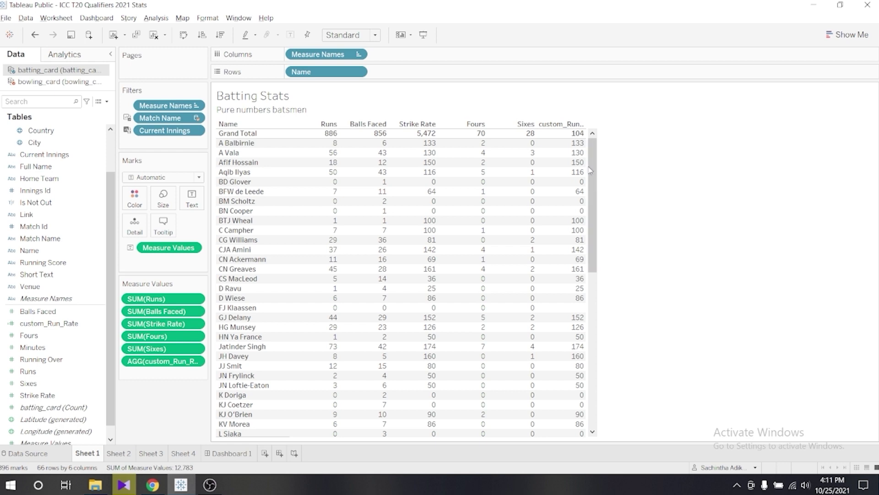
pyautogui.moveTo(565, 136)
pyautogui.click(565, 136)
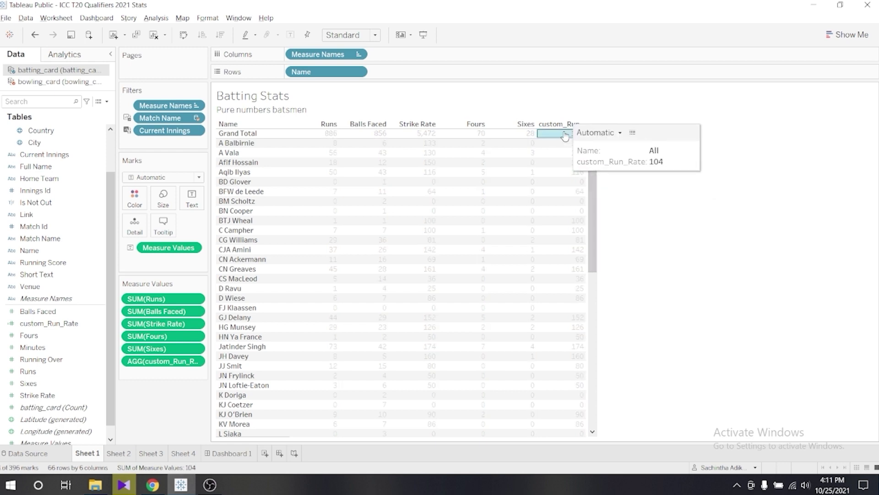
pyautogui.click(679, 194)
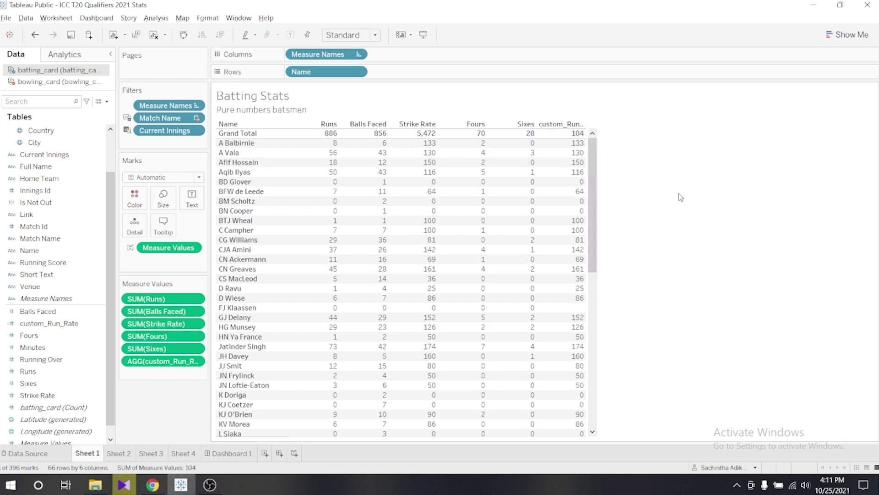
# Step: Format the custom_Run_Rate values in the table as custom numbers with 2 decimal places
pyautogui.rightClick(139, 363)
pyautogui.click(173, 276)
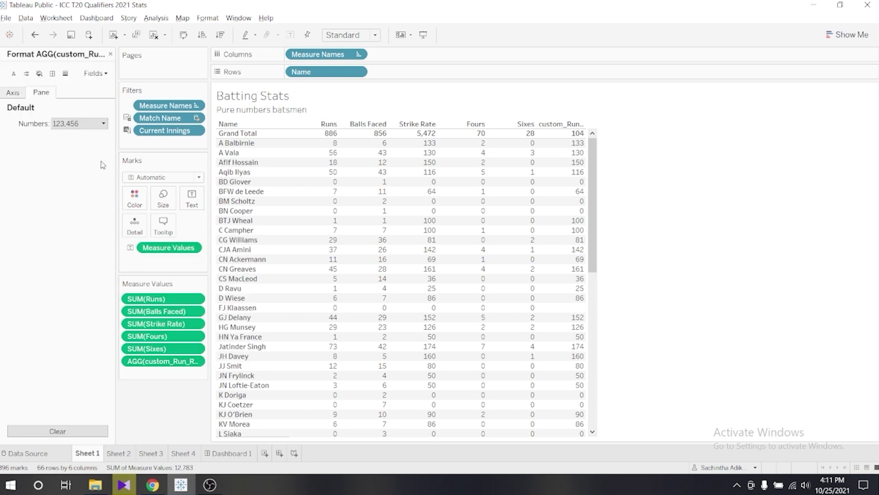
pyautogui.click(94, 124)
pyautogui.click(98, 155)
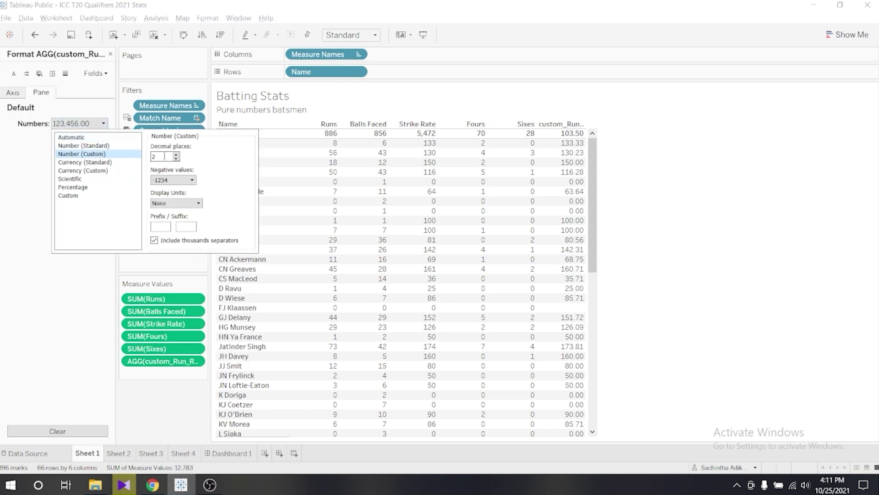
pyautogui.click(677, 261)
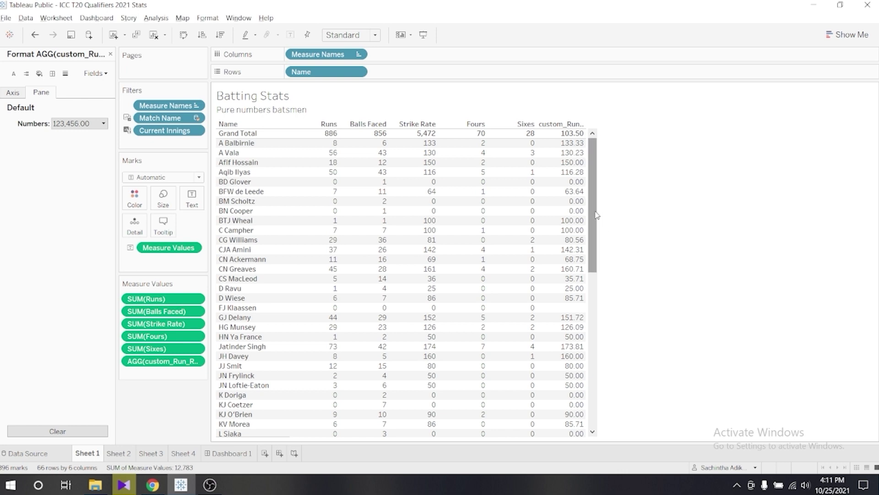
# Step: Verify the custom_Run_Rate grand total in the Windows Calculator by computing 886 / 856 * 100, and close the Calculator
pyautogui.press('super')
pyautogui.write('cal')
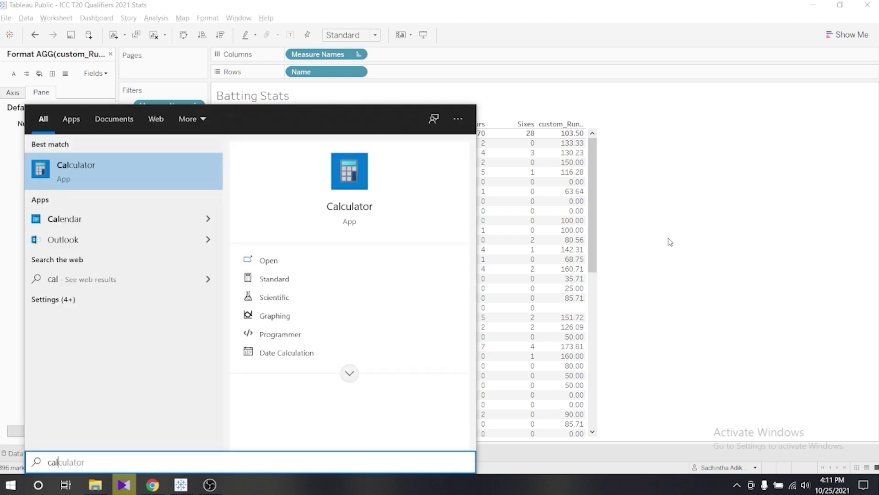
pyautogui.press('Return')
pyautogui.write('886')
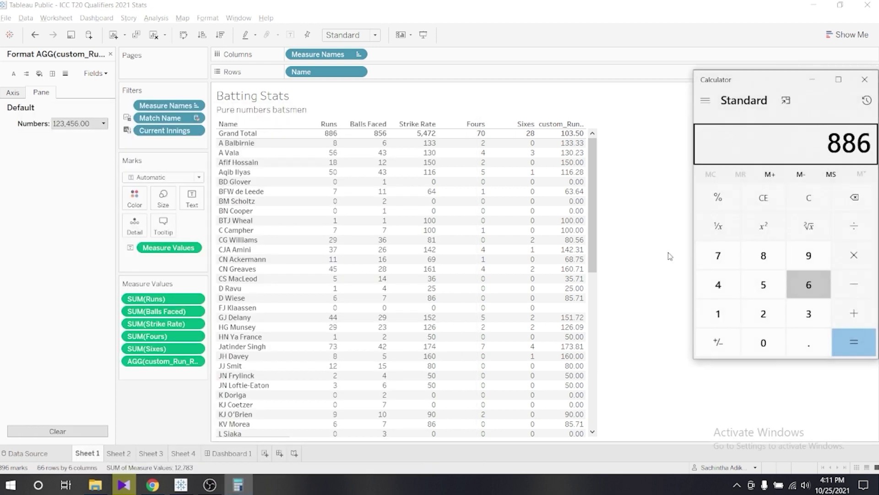
pyautogui.write('/8')
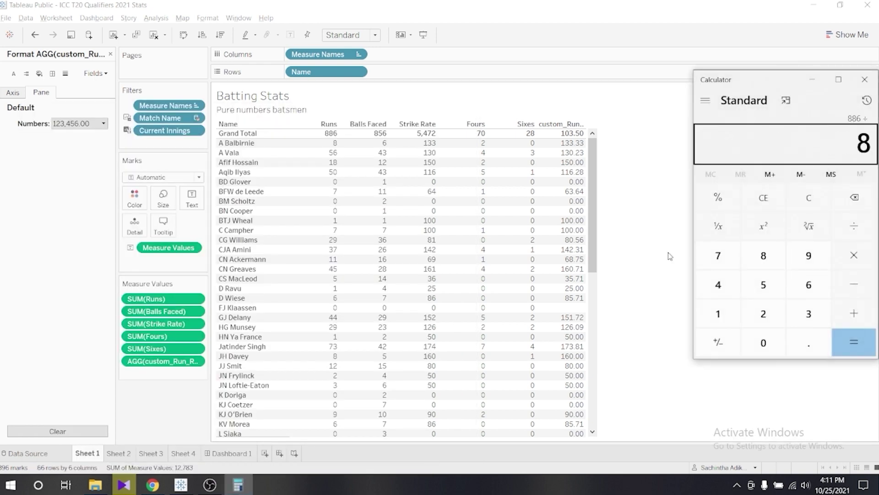
pyautogui.write('56')
pyautogui.press('Return')
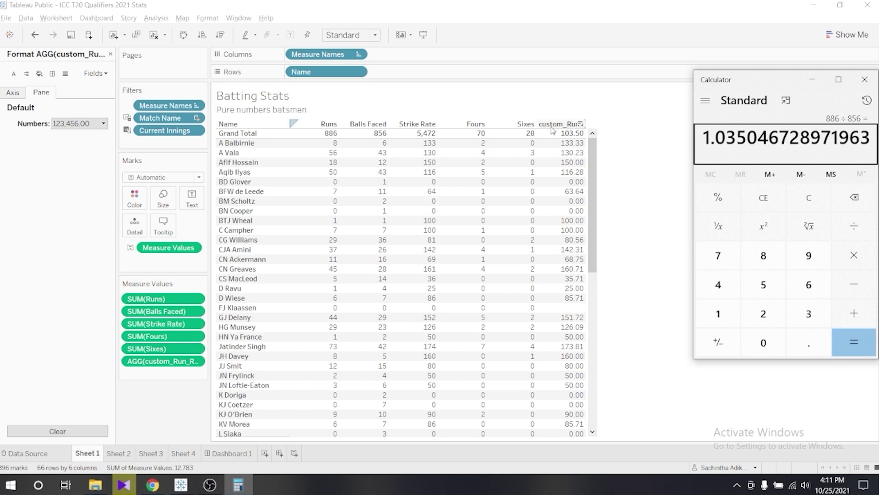
pyautogui.write('*100')
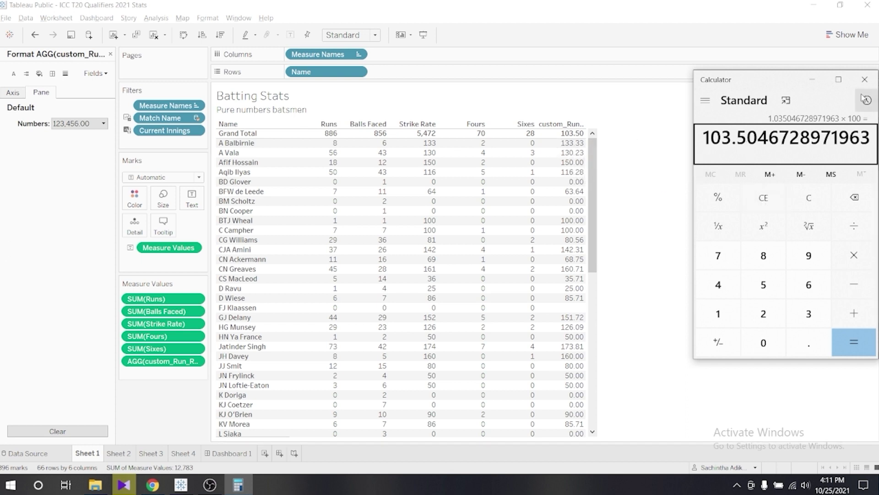
pyautogui.click(865, 80)
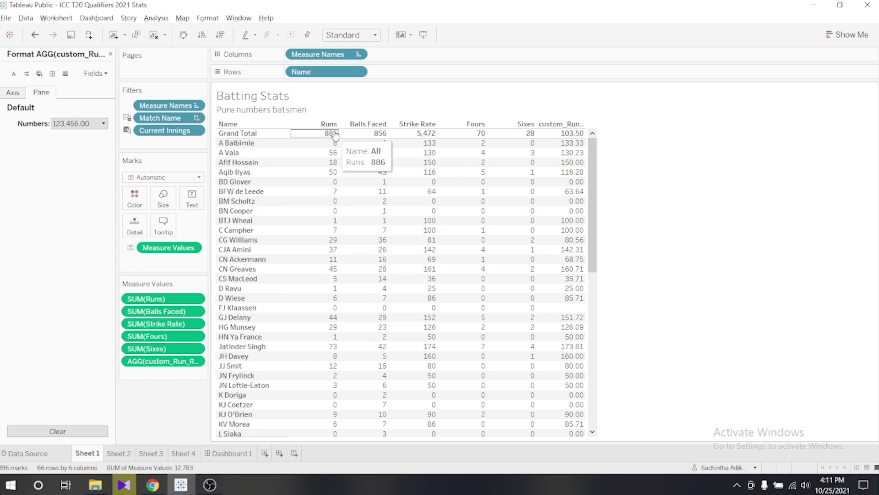
# Step: Verify a single batsman's custom_Run_Rate in the Windows Calculator by computing 56 / 43 * 100
pyautogui.press('super')
pyautogui.write('cal')
pyautogui.press('Return')
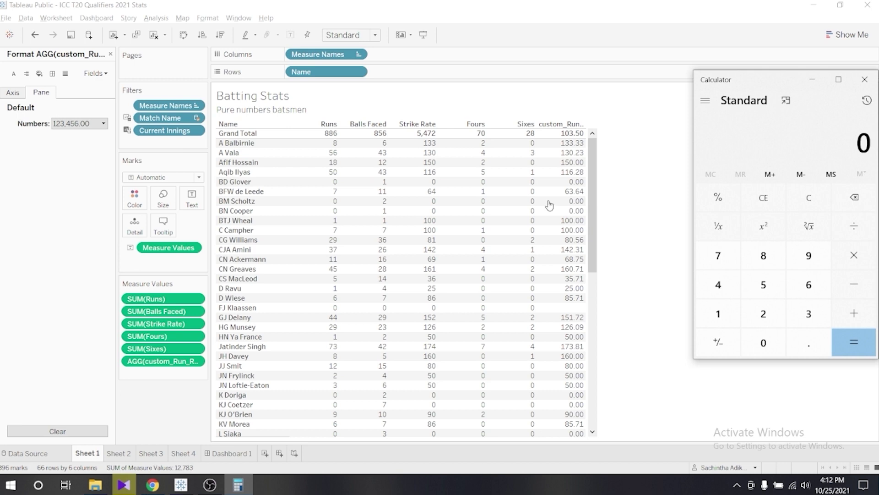
pyautogui.write('56/')
pyautogui.write('43')
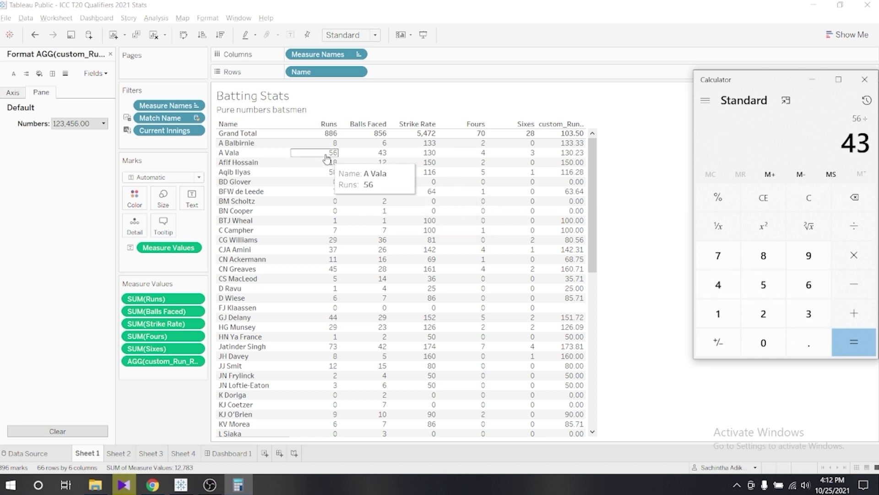
pyautogui.write('=*100=')
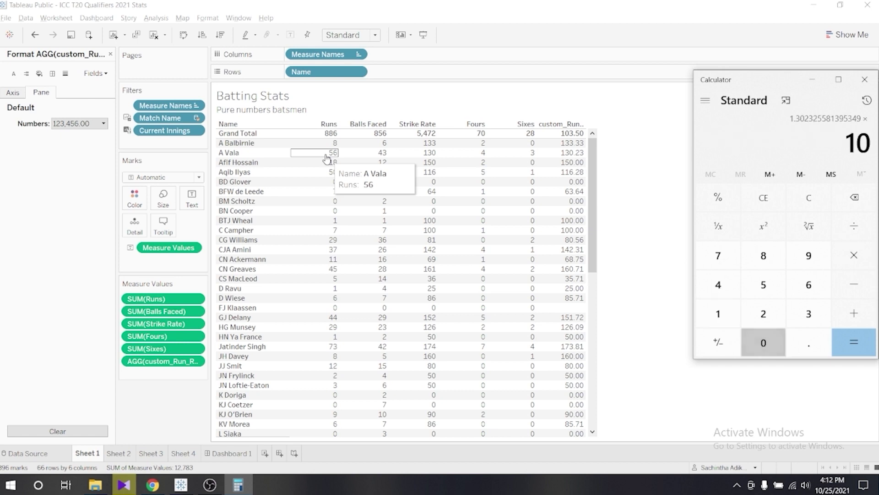
pyautogui.moveTo(574, 157)
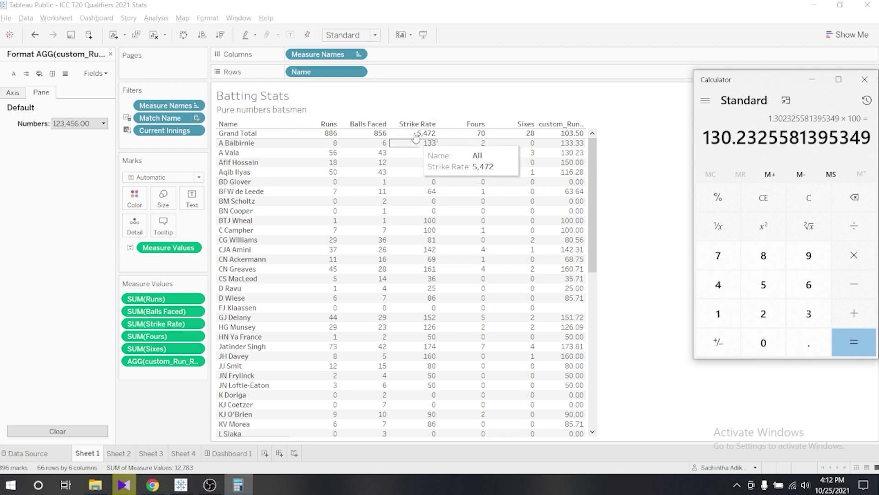
# Step: Remove the Strike Rate measure from the batting table
pyautogui.moveTo(414, 253)
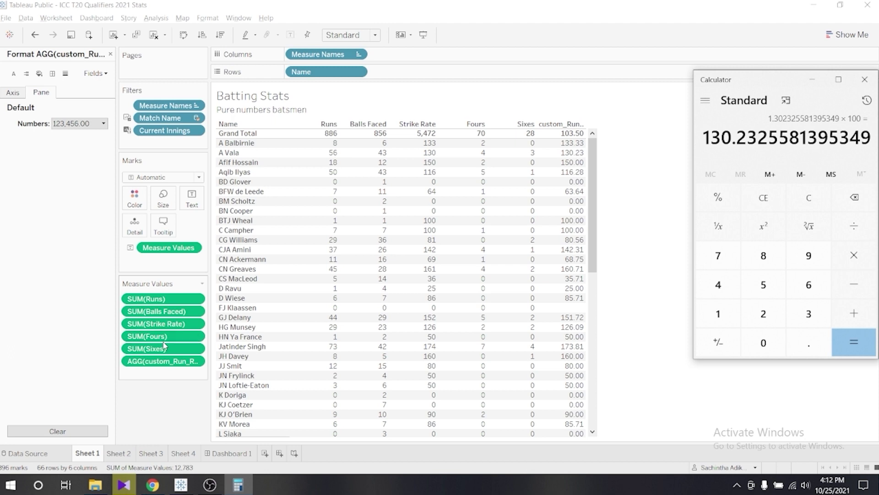
pyautogui.rightClick(171, 325)
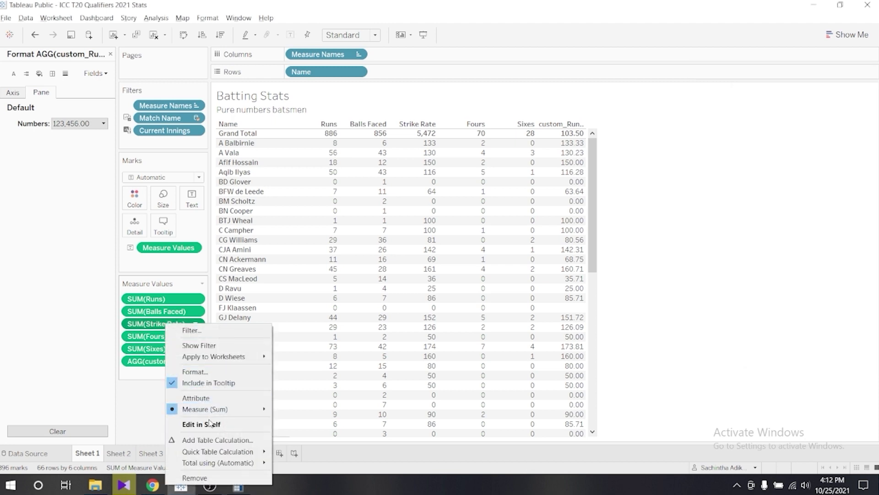
pyautogui.click(205, 478)
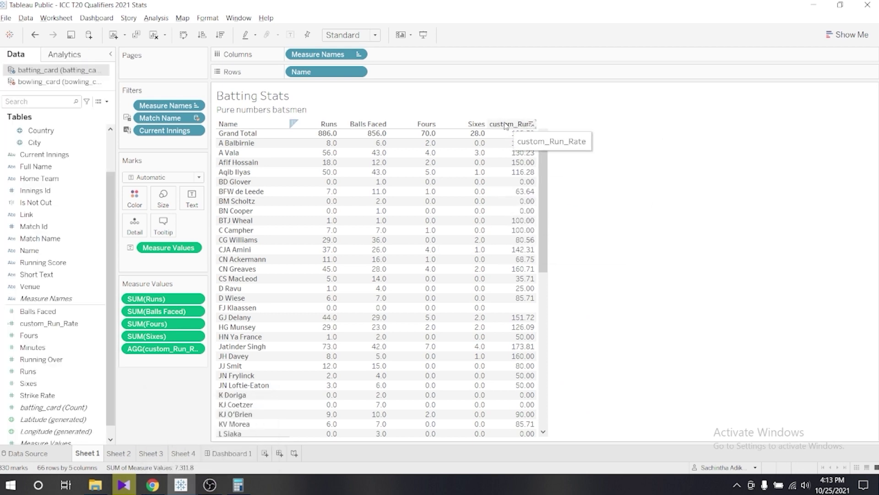
# Step: Set the custom_Run_Rate column's alias to Run Rate and move its measure ahead of Fours
pyautogui.click(506, 126)
pyautogui.rightClick(506, 126)
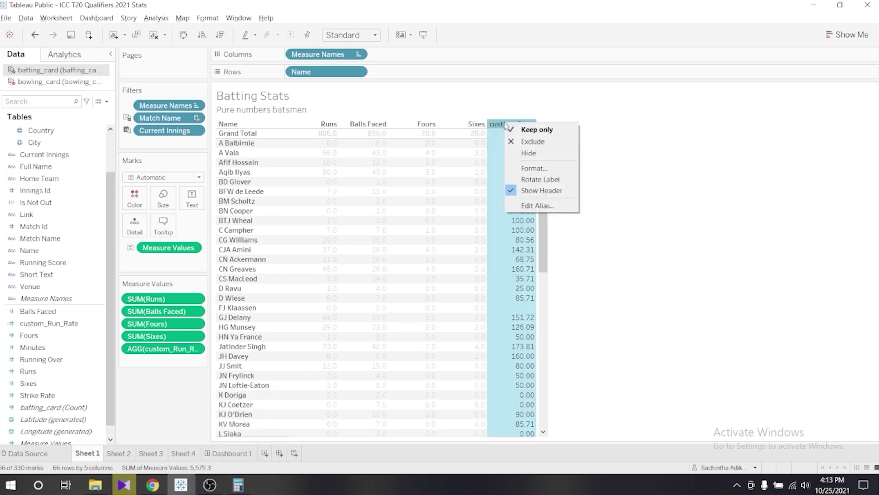
pyautogui.click(536, 205)
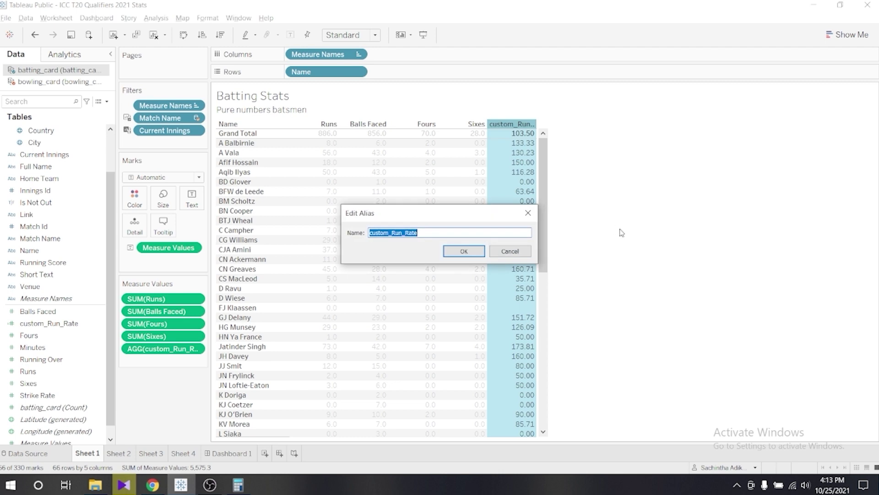
pyautogui.write('Run')
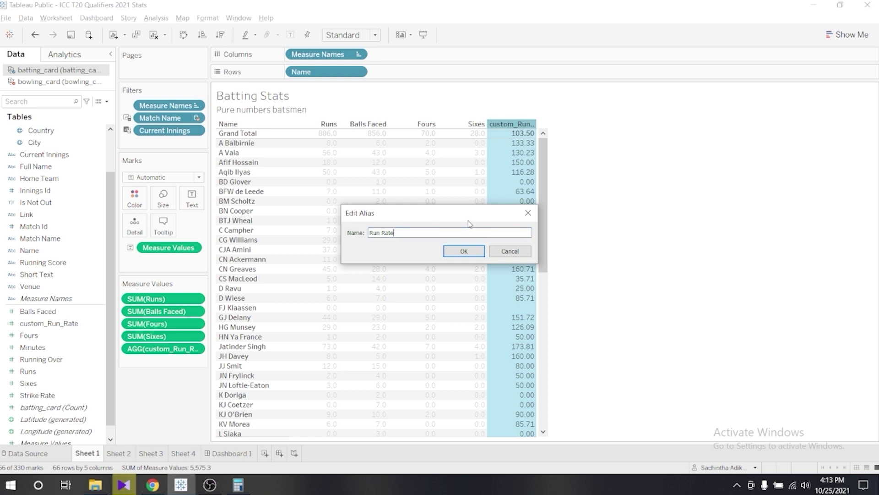
pyautogui.click(470, 254)
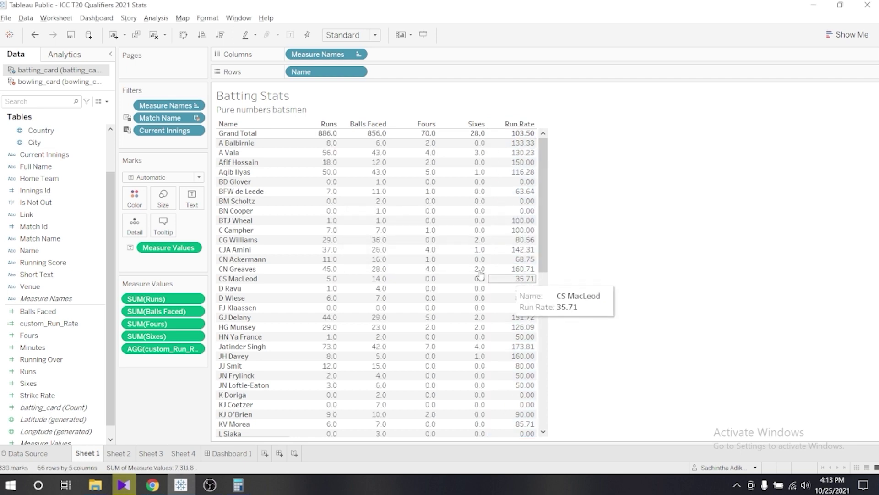
pyautogui.moveTo(160, 354); pyautogui.dragTo(156, 322)
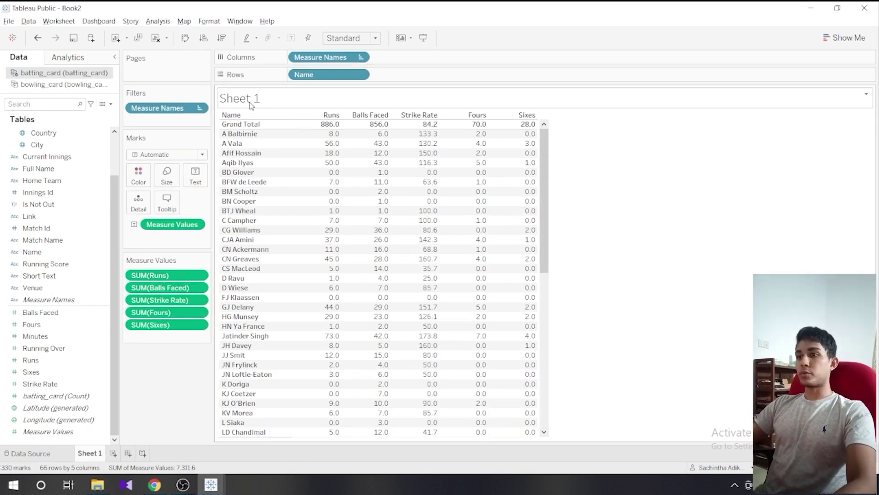
# Step: Title Sheet 1 of Book2 "Batting Stats" with the size 11 subtitle "Percentage runs by batsmen from total runs"
pyautogui.doubleClick(238, 97)
pyautogui.hotkey('ctrl', 'a')
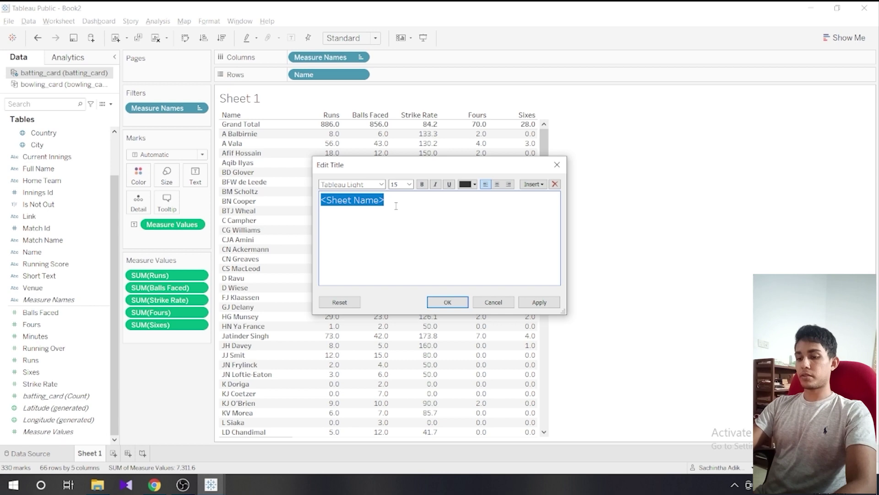
pyautogui.write('Batting Stats')
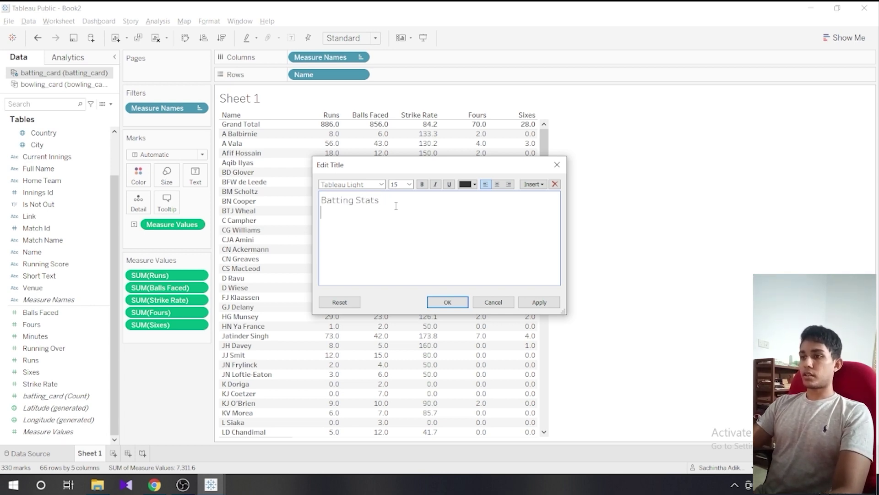
pyautogui.click(405, 185)
pyautogui.click(406, 221)
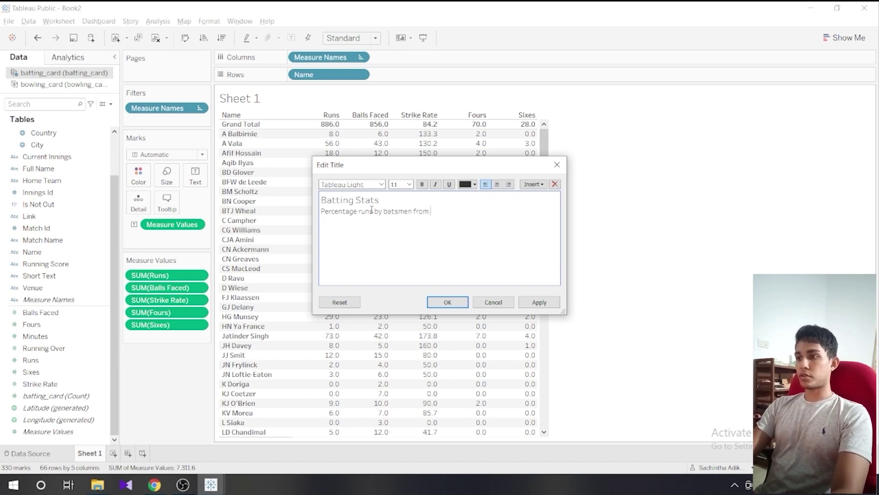
pyautogui.write('s')
pyautogui.click(446, 302)
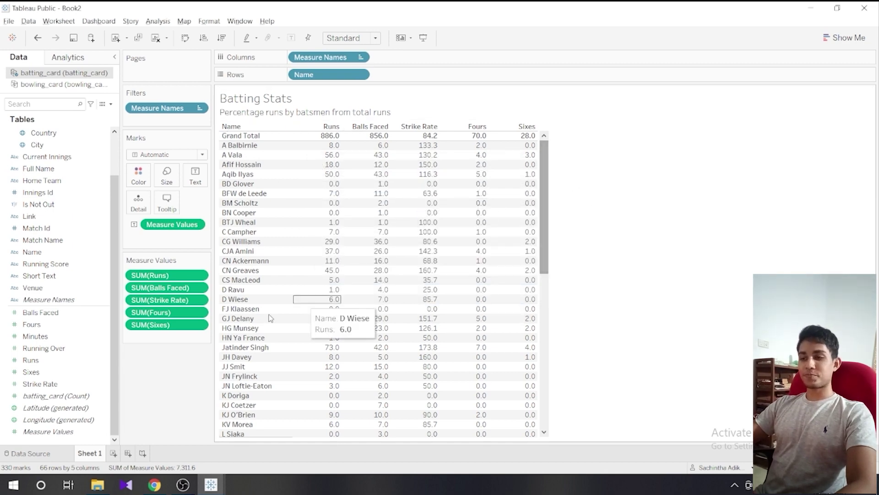
# Step: Add a new worksheet to the workbook
pyautogui.click(114, 453)
pyautogui.click(71, 135)
pyautogui.moveTo(68, 251); pyautogui.dragTo(334, 173)
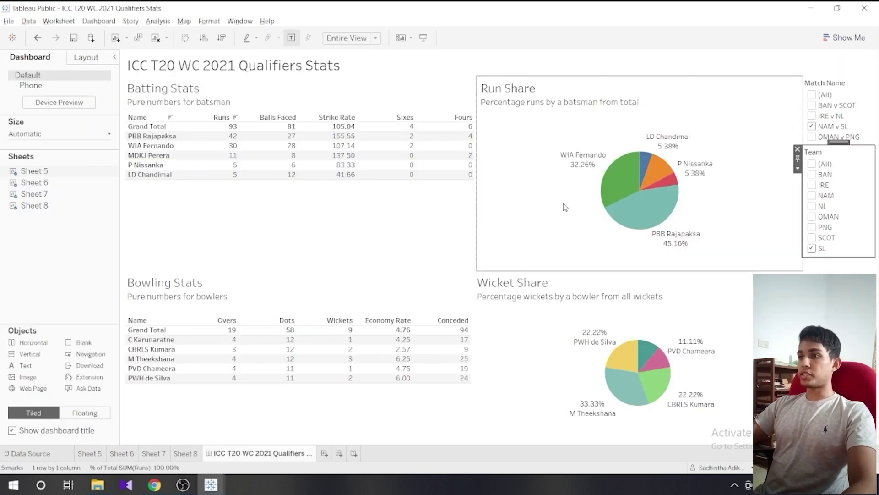
pyautogui.moveTo(626, 185)
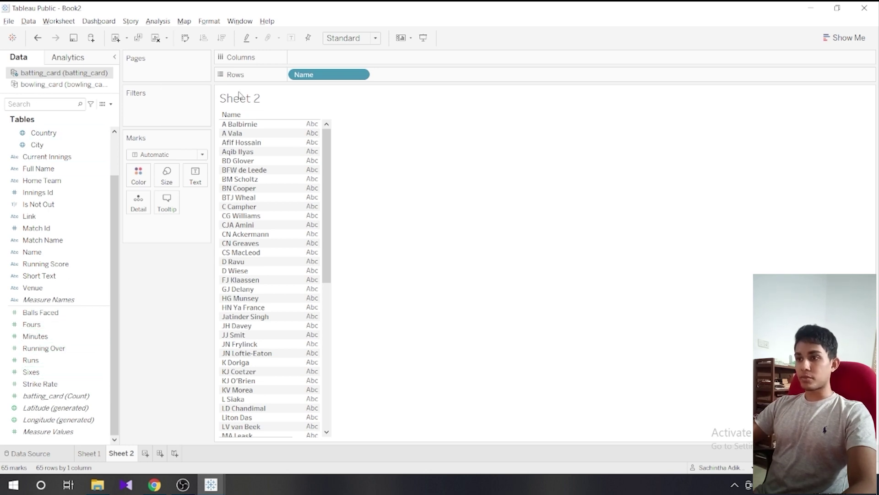
pyautogui.click(360, 74)
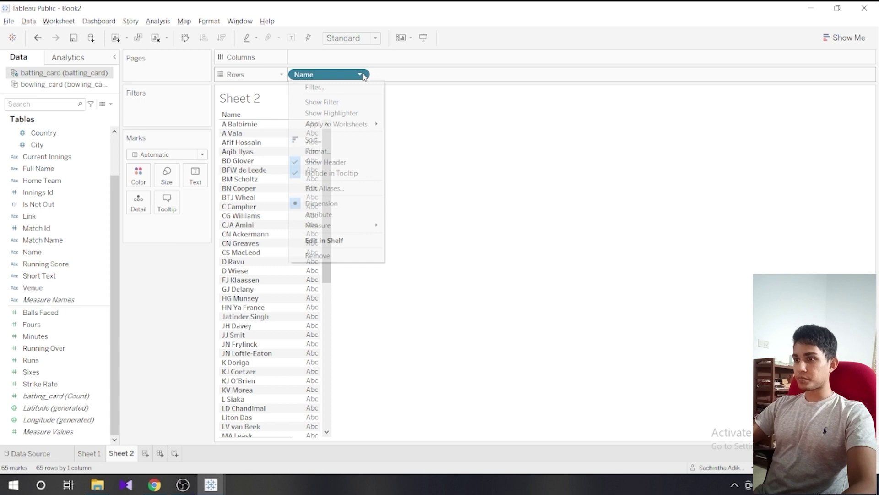
pyautogui.click(333, 257)
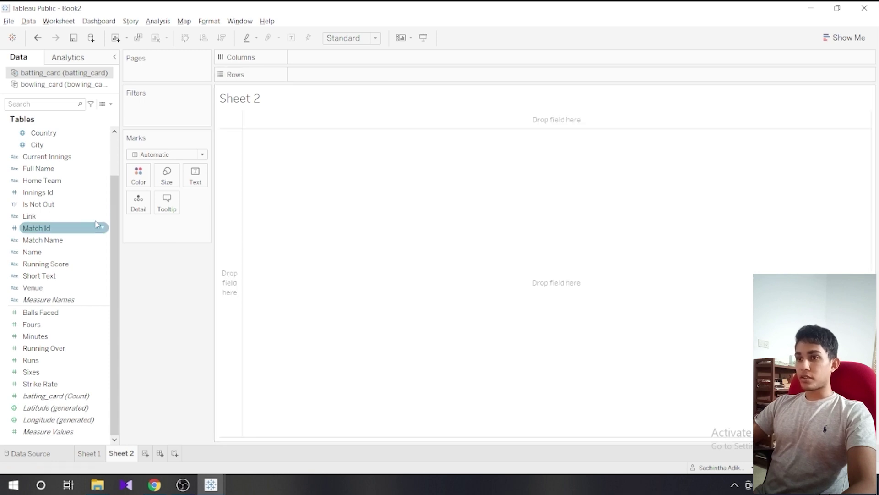
# Step: List the bowlers from the bowling_card data source by Name as rows, with the sum of Wickets as text
pyautogui.click(45, 85)
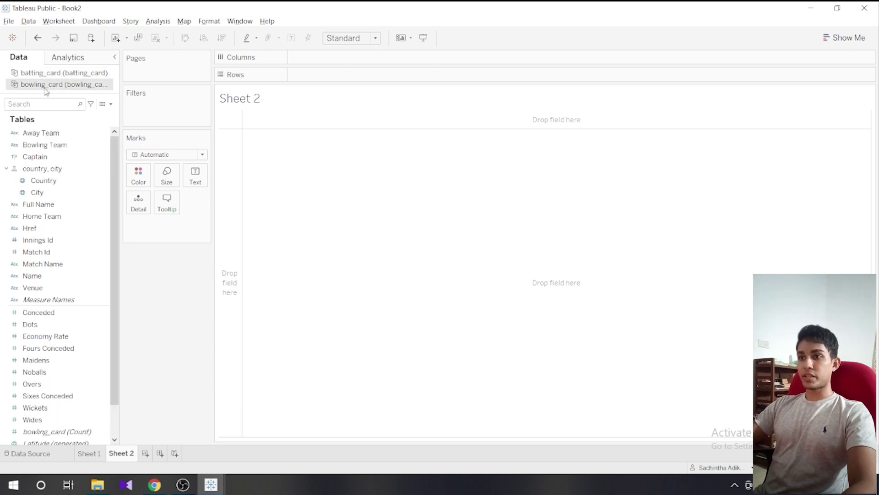
pyautogui.scroll(-1, 110, 229)
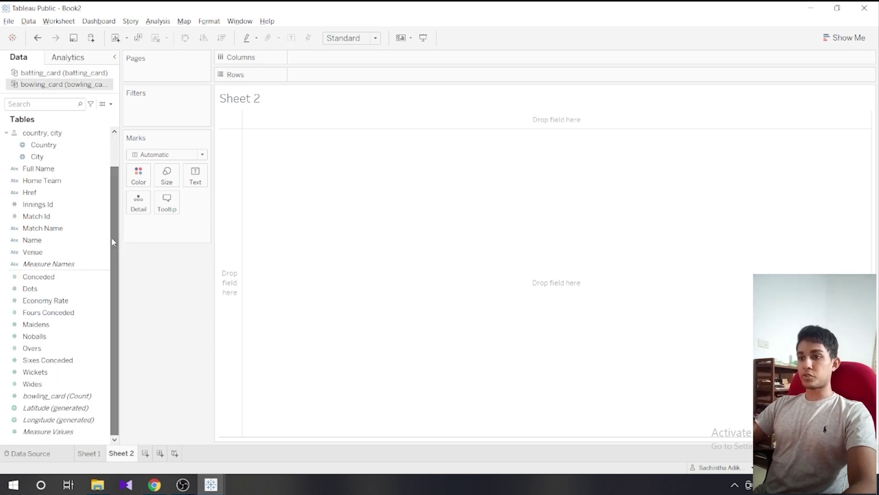
pyautogui.moveTo(50, 240); pyautogui.dragTo(319, 196)
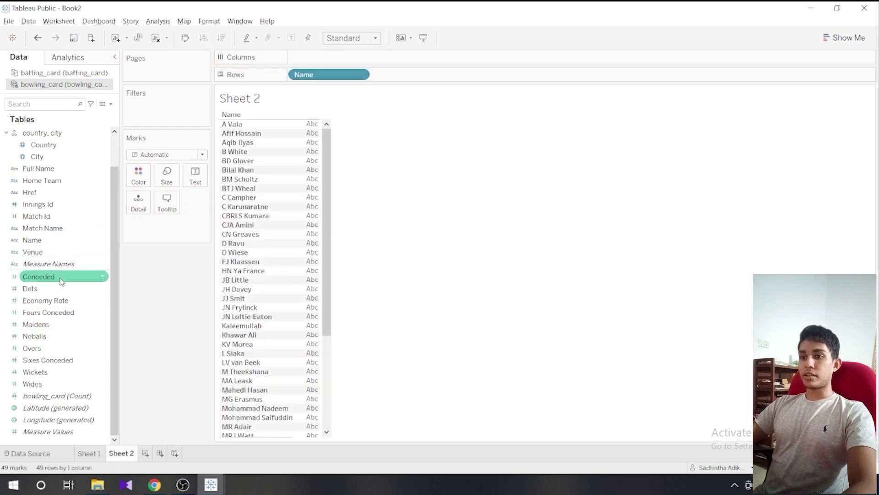
pyautogui.moveTo(64, 372); pyautogui.dragTo(305, 245)
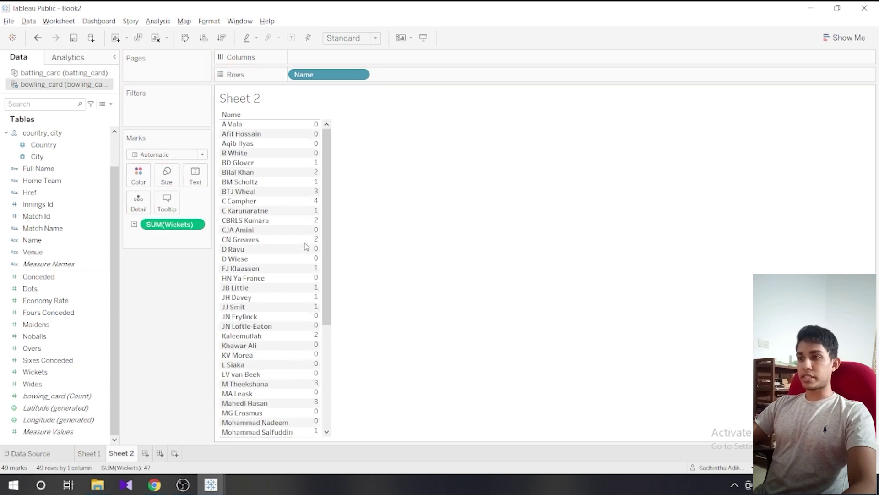
# Step: Convert the bowlers' wickets table to a pie chart and fit it to Entire View
pyautogui.hotkey('alt', 'Tab')
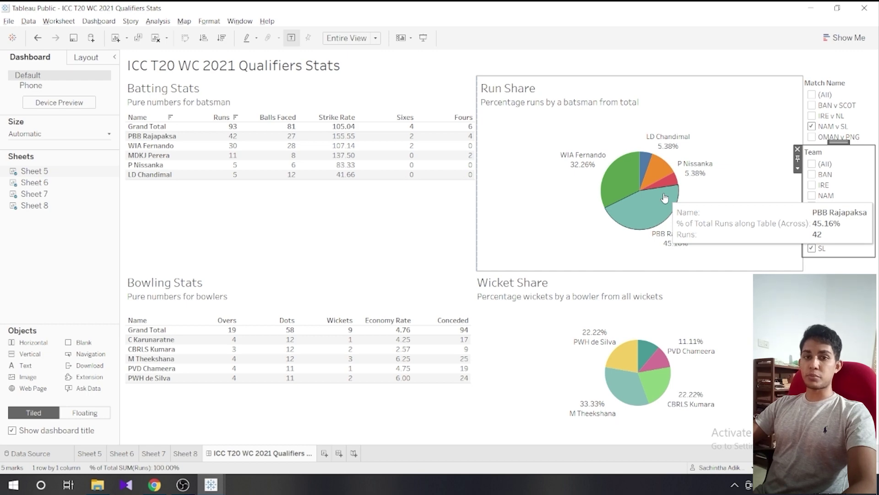
pyautogui.hotkey('alt', 'Tab')
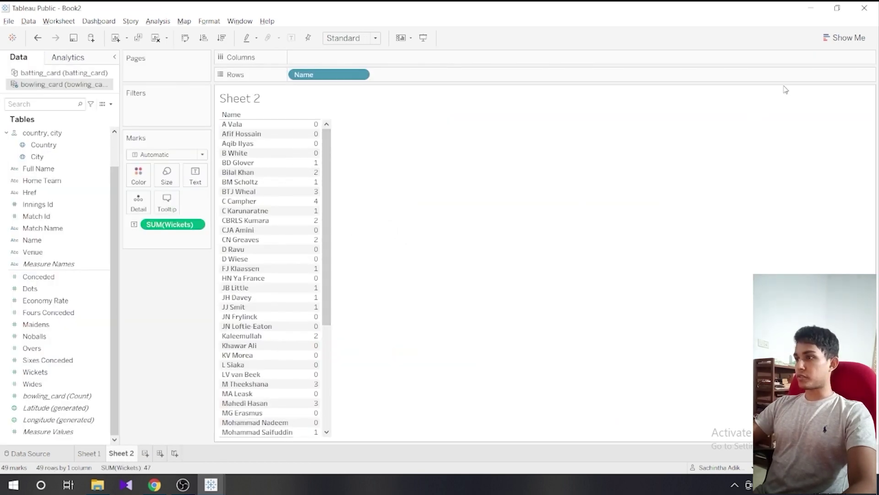
pyautogui.click(847, 39)
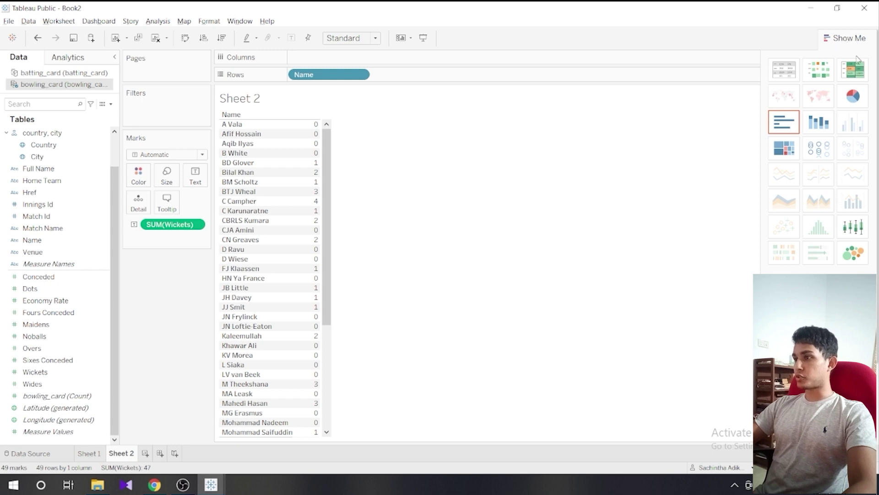
pyautogui.click(860, 100)
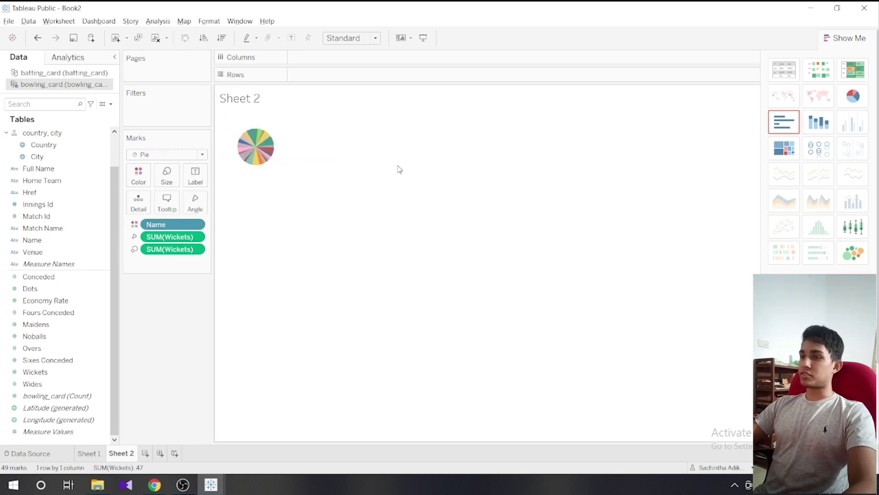
pyautogui.click(373, 38)
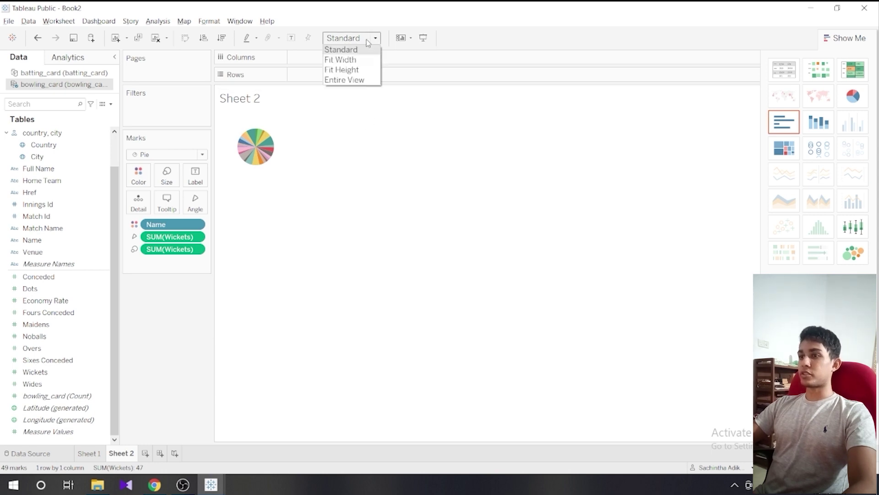
pyautogui.click(349, 81)
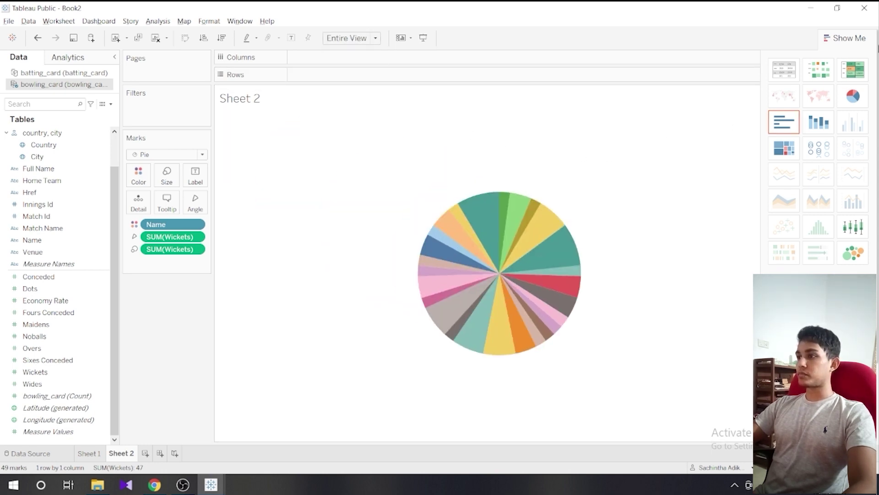
pyautogui.click(850, 40)
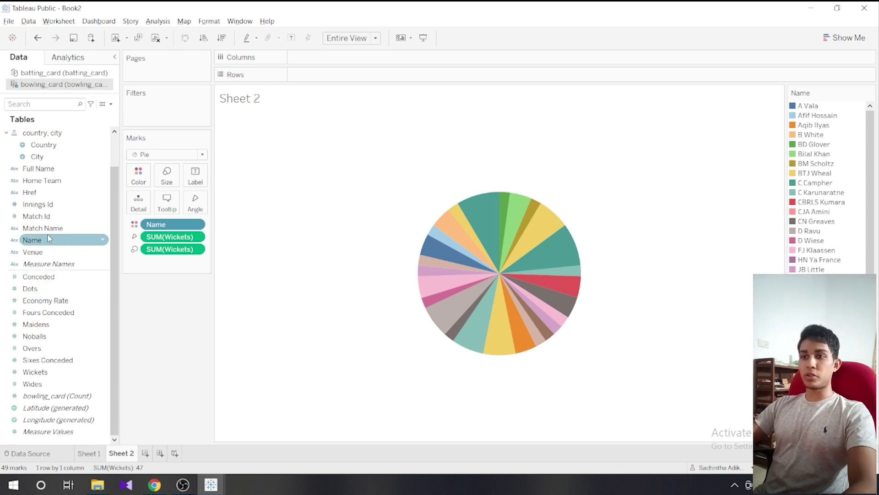
# Step: Label the pie slices with the bowler Name and the sum of Wickets
pyautogui.moveTo(48, 241); pyautogui.dragTo(193, 178)
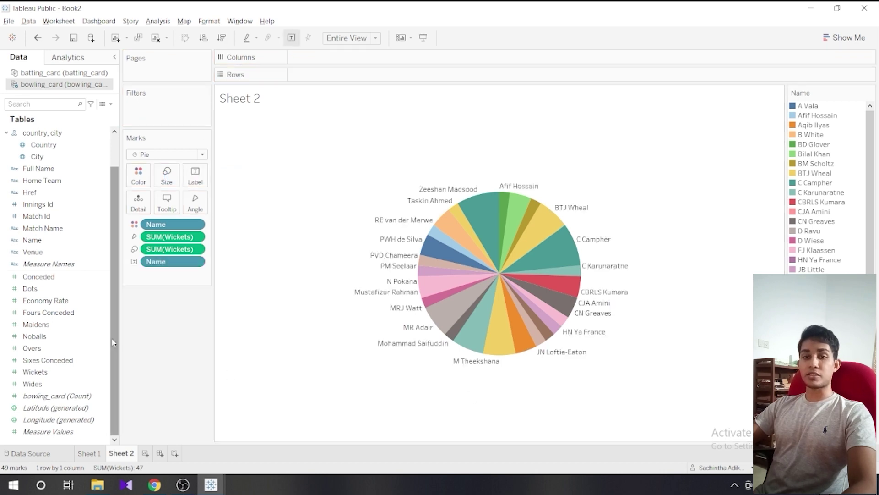
pyautogui.moveTo(54, 371); pyautogui.dragTo(195, 177)
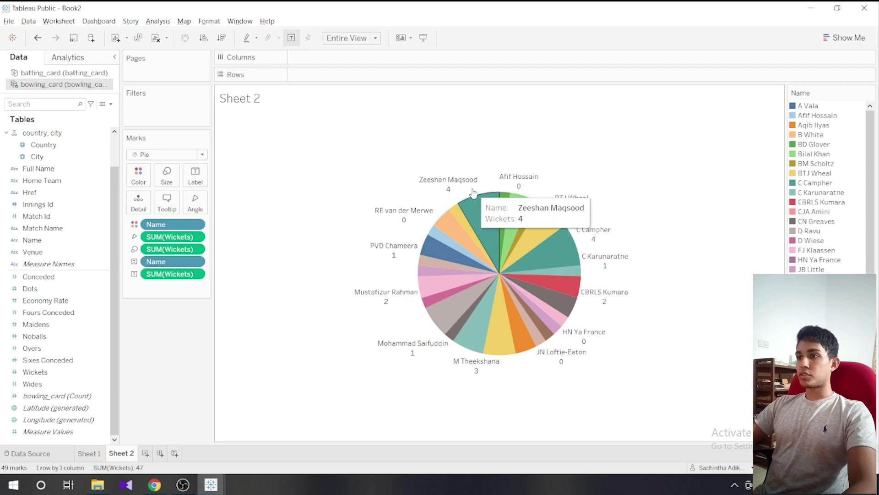
pyautogui.moveTo(446, 245)
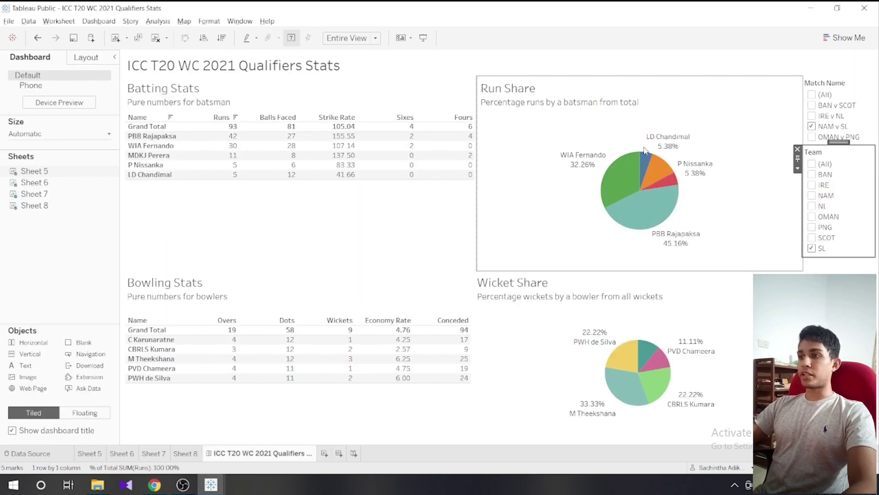
pyautogui.hotkey('alt', 'Tab')
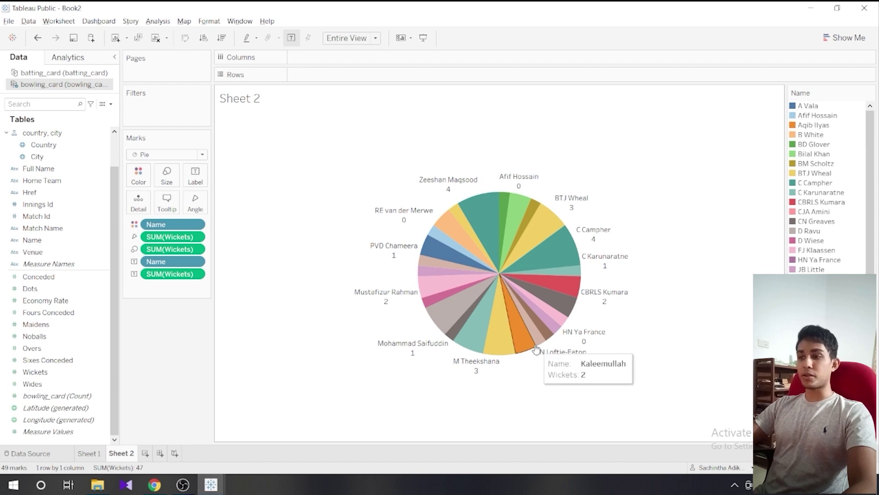
# Step: Show the Wickets label on the pie slices as Percent of Total using a quick table calculation
pyautogui.hotkey('alt', 'Tab')
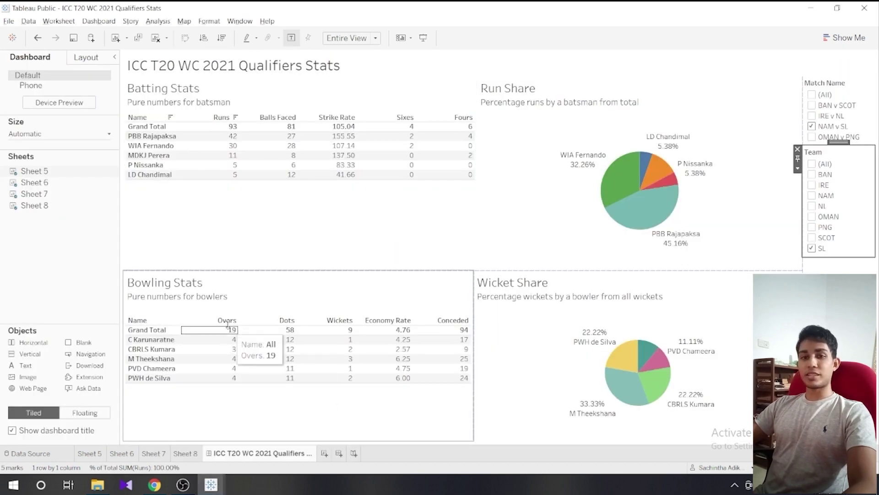
pyautogui.hotkey('alt', 'Tab')
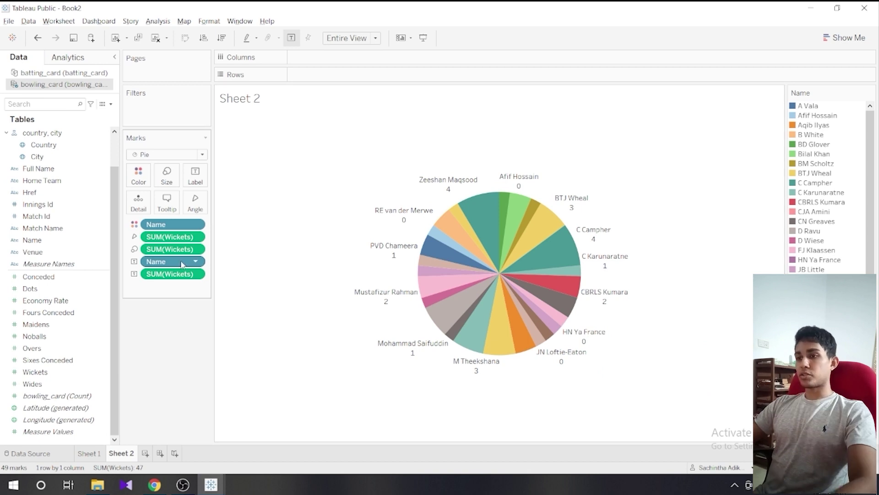
pyautogui.click(196, 274)
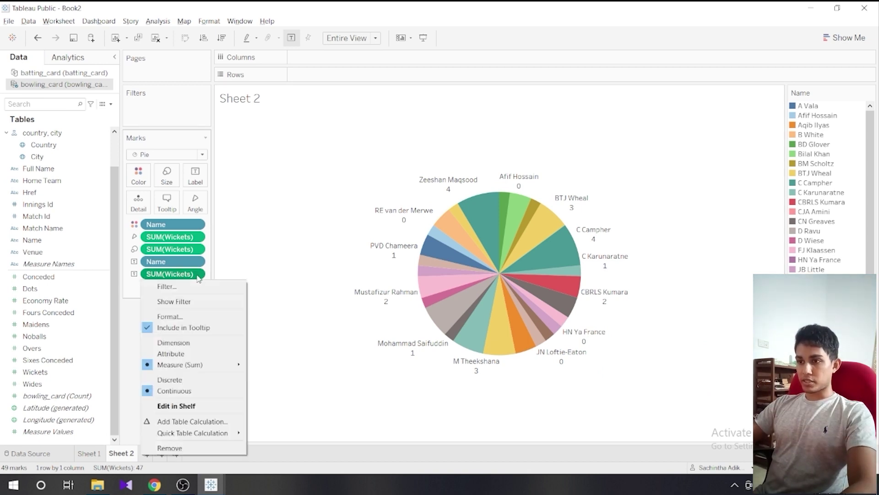
pyautogui.moveTo(199, 434)
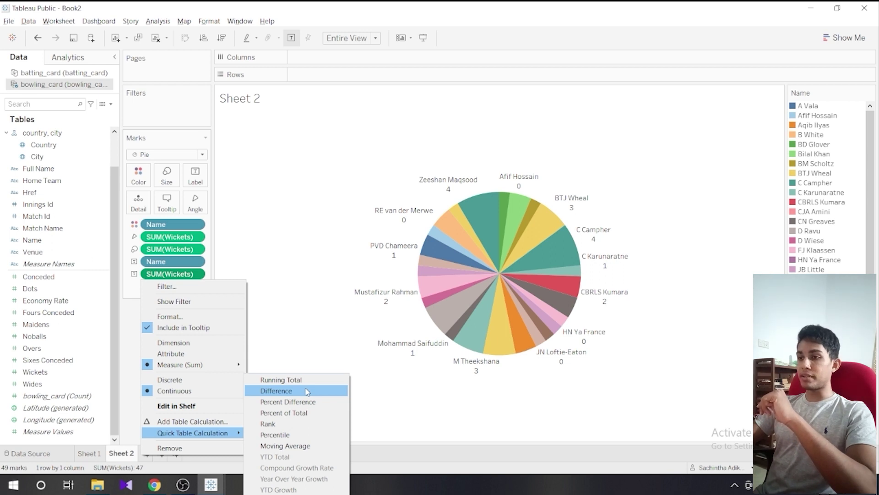
pyautogui.click(304, 413)
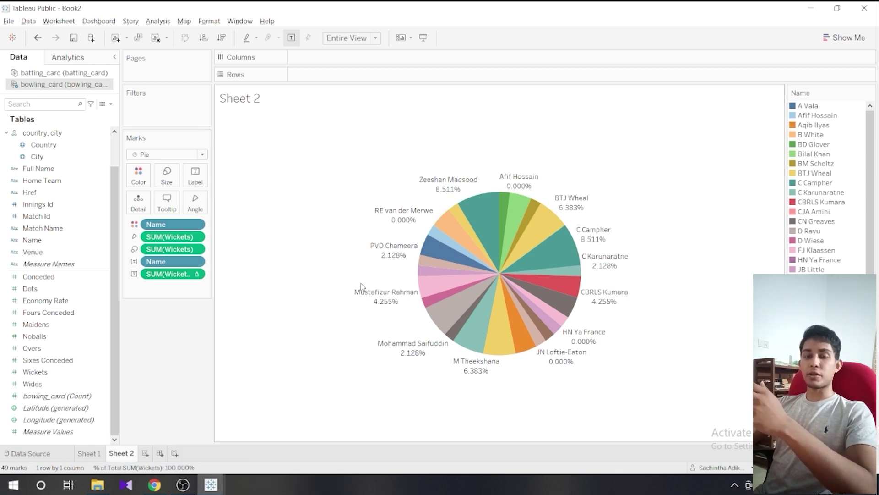
# Step: Format the wickets percent-of-total label as Percentage with 2 decimal places
pyautogui.moveTo(447, 199)
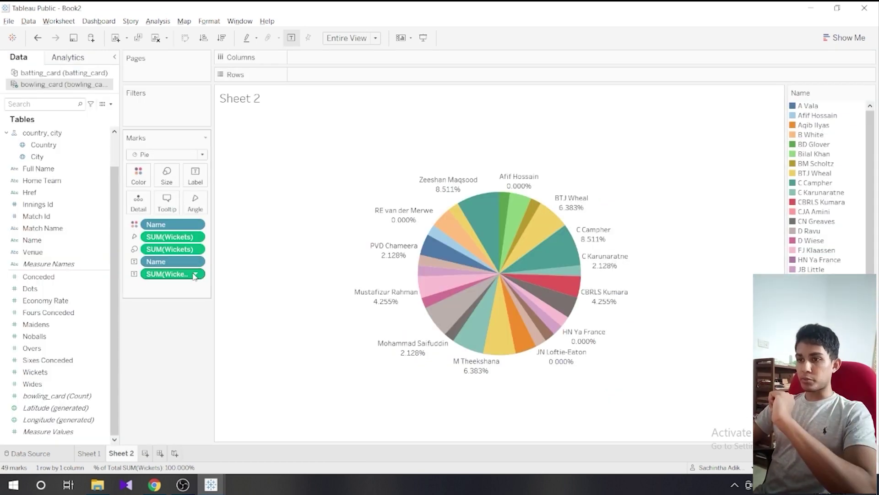
pyautogui.click(186, 280)
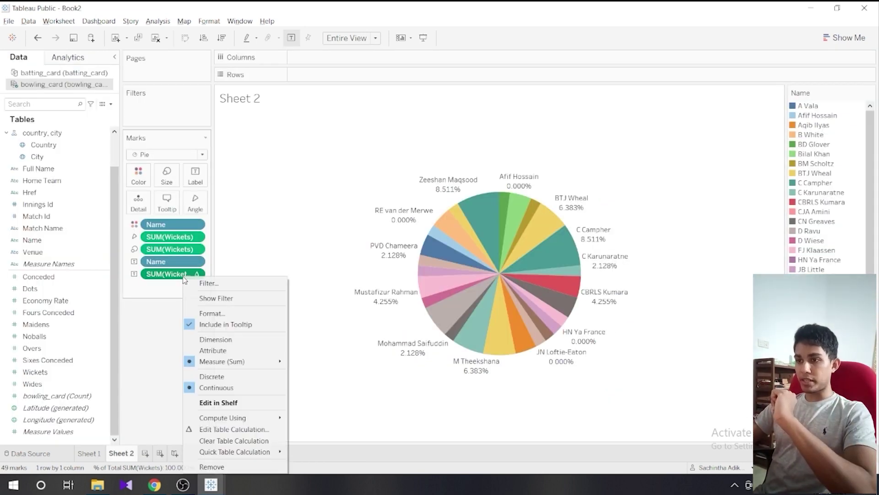
pyautogui.click(226, 313)
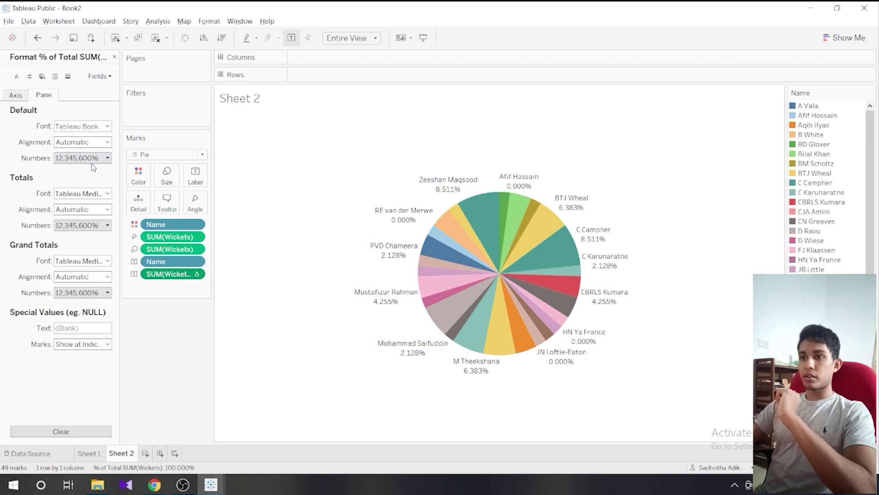
pyautogui.click(92, 158)
pyautogui.click(121, 221)
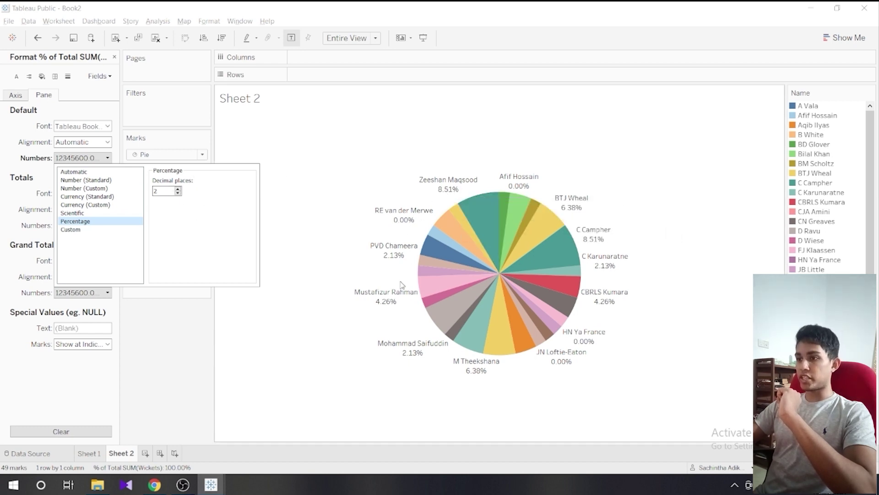
pyautogui.click(291, 354)
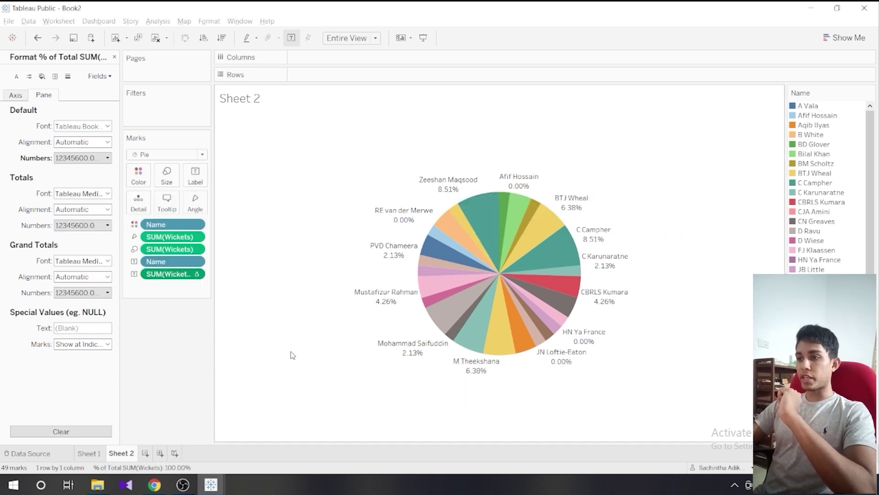
# Step: Title the wickets pie "Wickets Share" with the size 11 subtitle "Percentage of wickets by bowlers from total wickets"
pyautogui.doubleClick(251, 98)
pyautogui.tripleClick(413, 207)
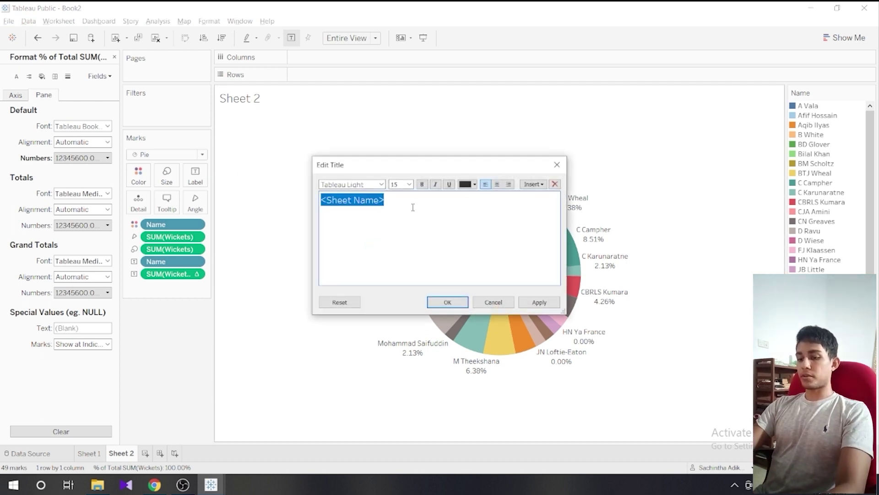
pyautogui.write('Wickets Share')
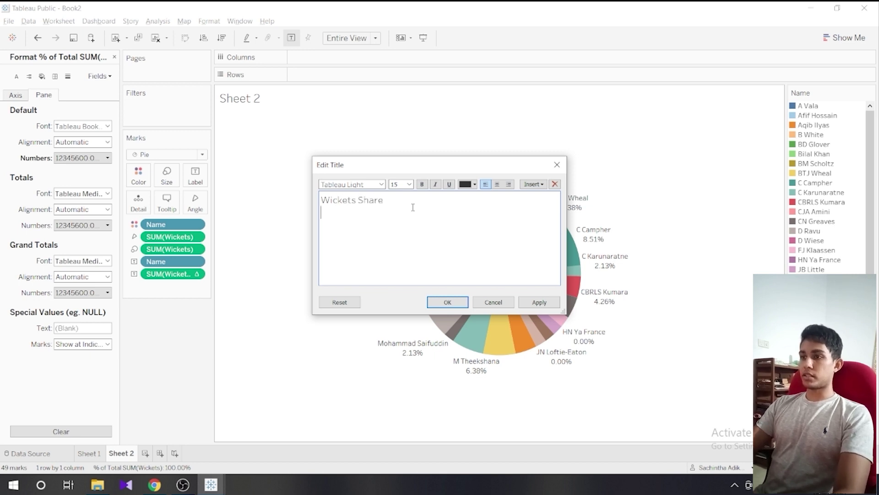
pyautogui.click(409, 184)
pyautogui.click(403, 215)
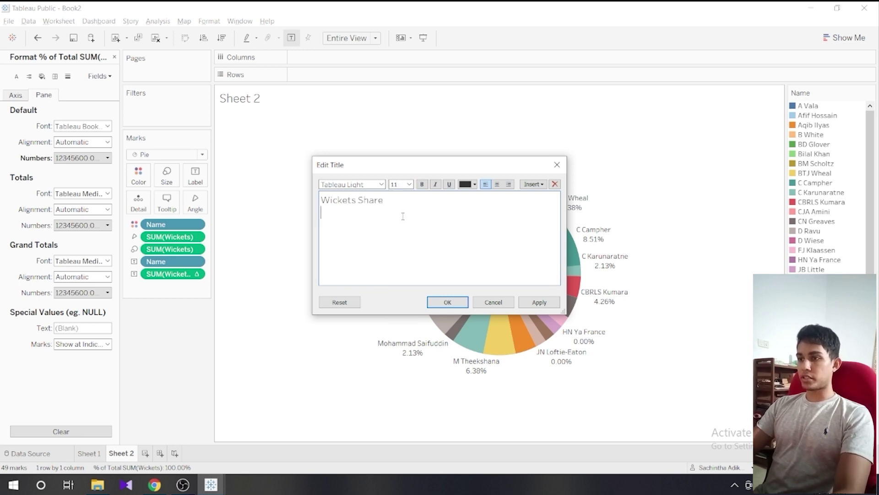
pyautogui.press('Return')
pyautogui.write('Percentage ')
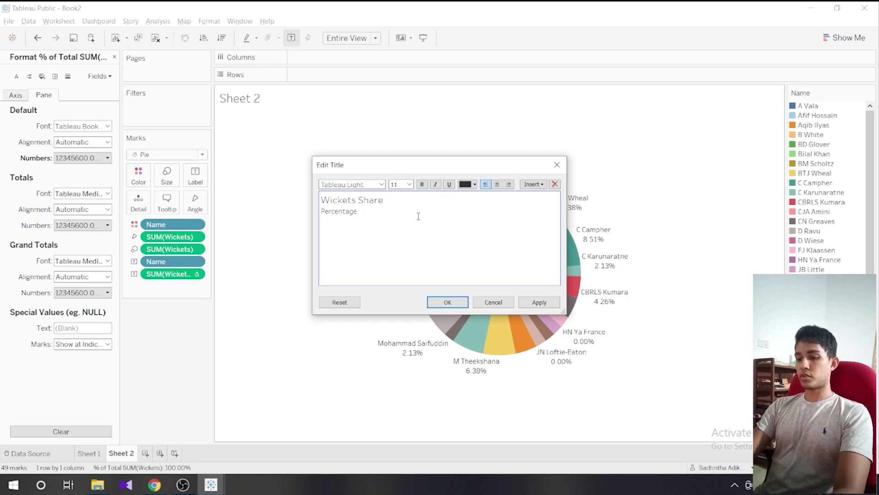
pyautogui.write('of wickets by bowlers from total wickets')
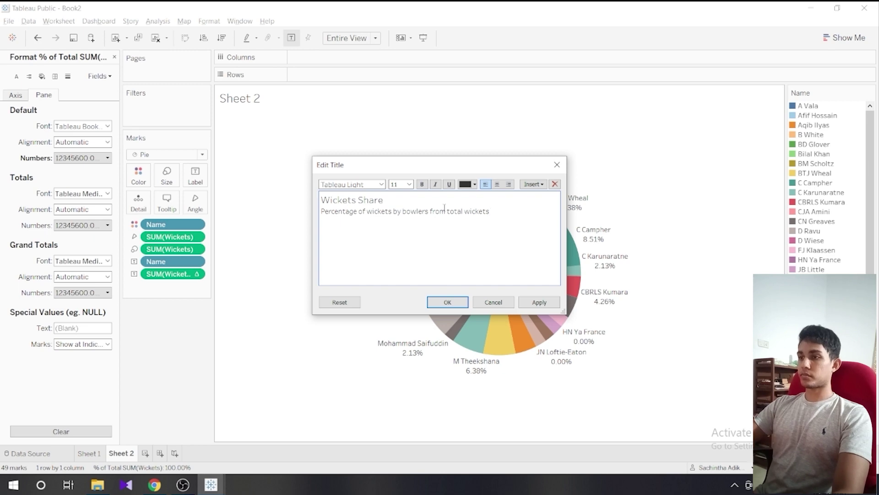
pyautogui.click(548, 301)
pyautogui.click(447, 302)
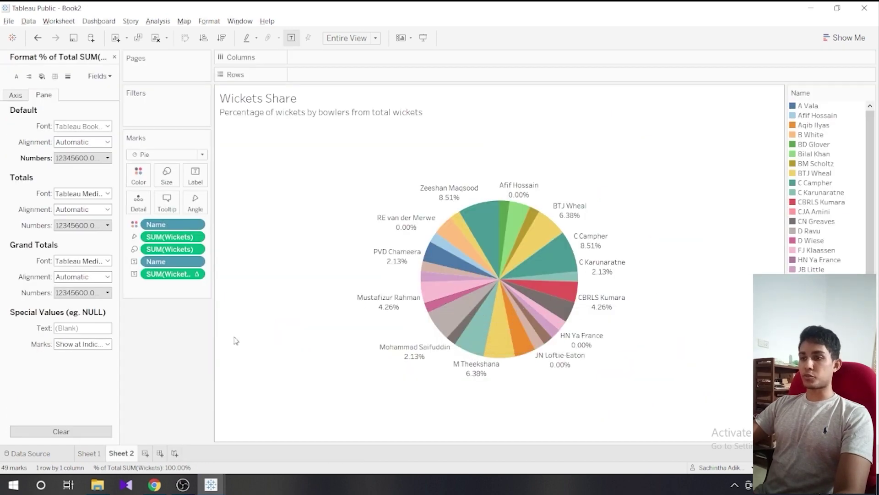
# Step: Add a new worksheet listing the batting_card Name field as rows with the sum of Runs as text
pyautogui.click(146, 453)
pyautogui.click(57, 75)
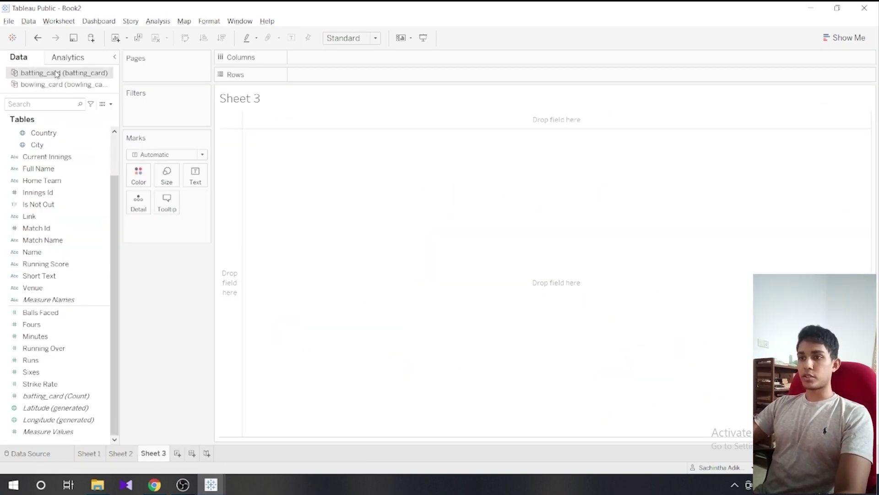
pyautogui.moveTo(53, 253); pyautogui.dragTo(302, 208)
pyautogui.moveTo(50, 361); pyautogui.dragTo(295, 234)
# Step: Convert the batsmen's runs table to a pie chart and fit it to Entire View
pyautogui.hotkey('alt', 'Tab')
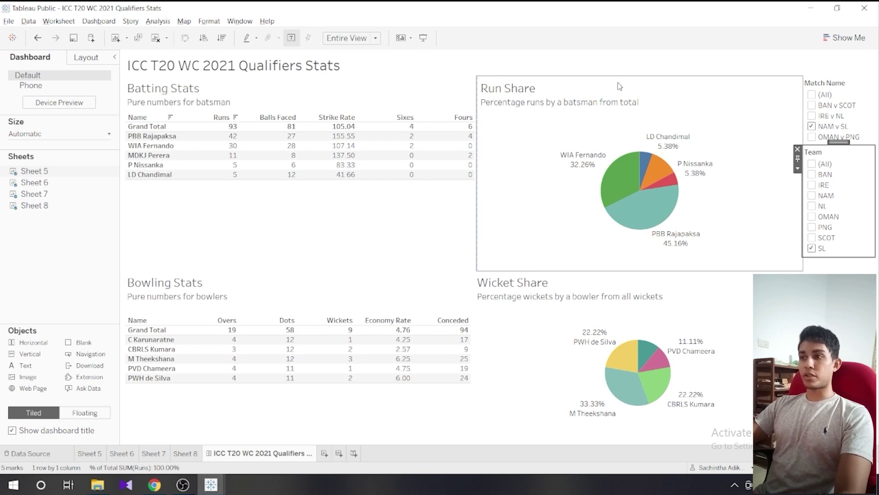
pyautogui.hotkey('alt', 'Tab')
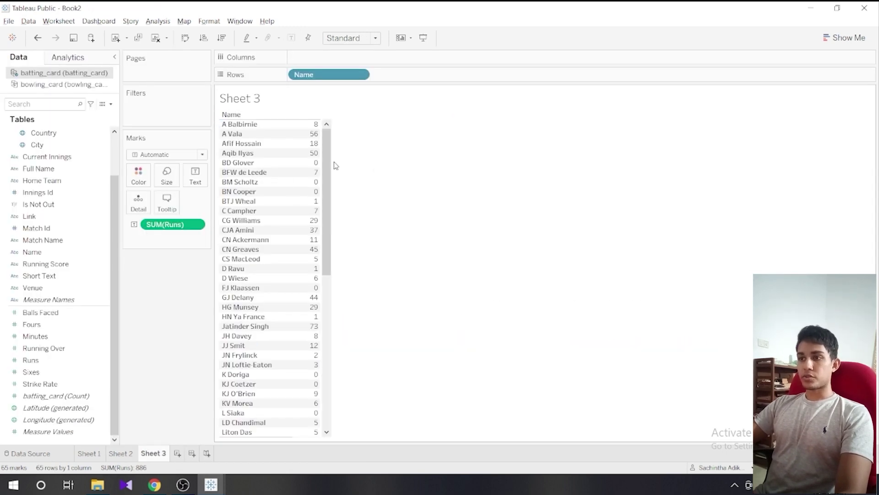
pyautogui.click(868, 41)
pyautogui.click(855, 96)
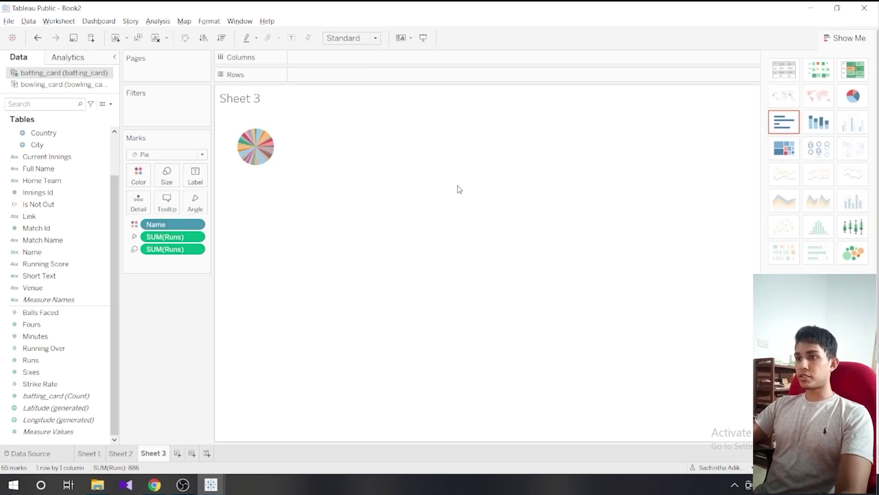
pyautogui.click(376, 39)
pyautogui.click(343, 79)
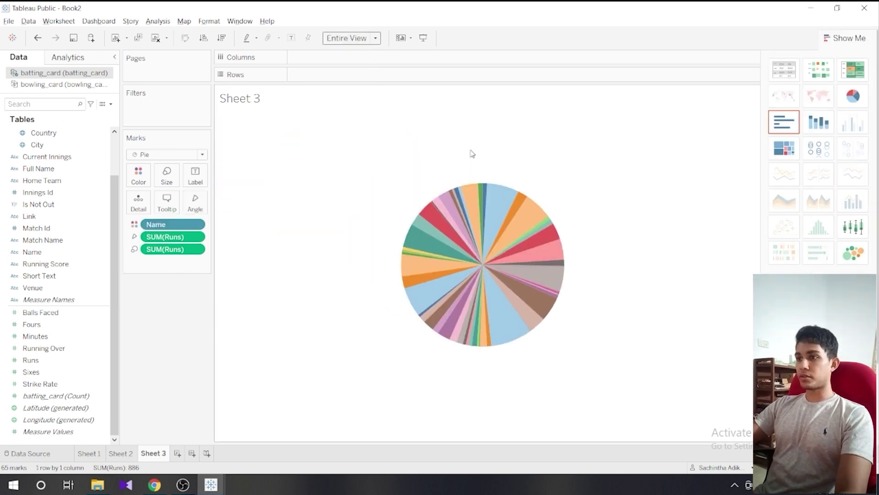
# Step: Label the run pie slices with the batsman Name and the sum of Runs as Percent of Total
pyautogui.moveTo(30, 253); pyautogui.dragTo(189, 192)
pyautogui.moveTo(30, 360); pyautogui.dragTo(196, 177)
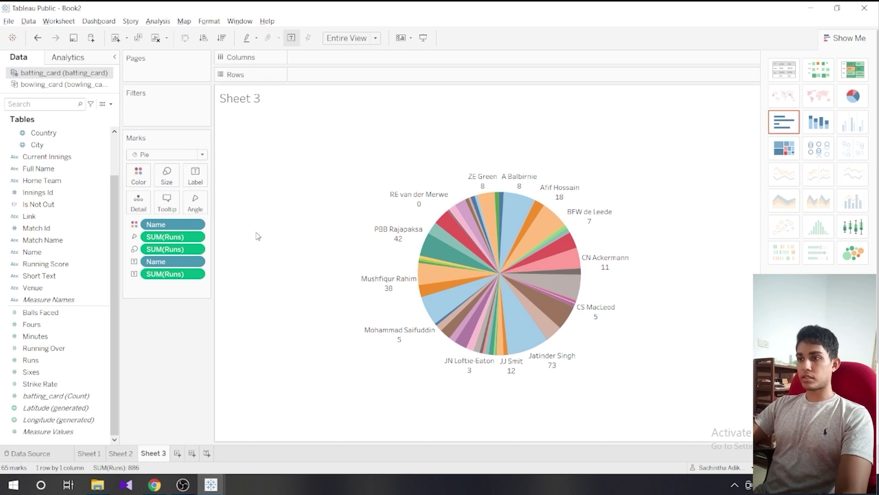
pyautogui.rightClick(177, 273)
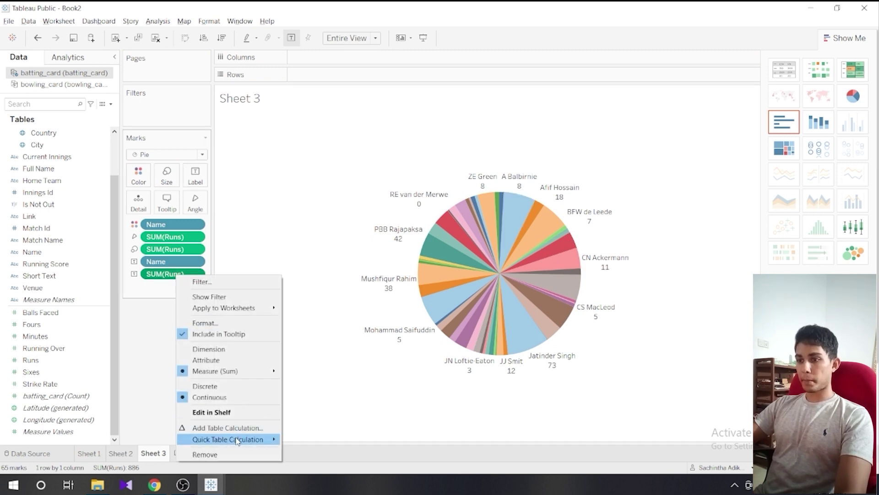
pyautogui.moveTo(245, 438)
pyautogui.click(319, 413)
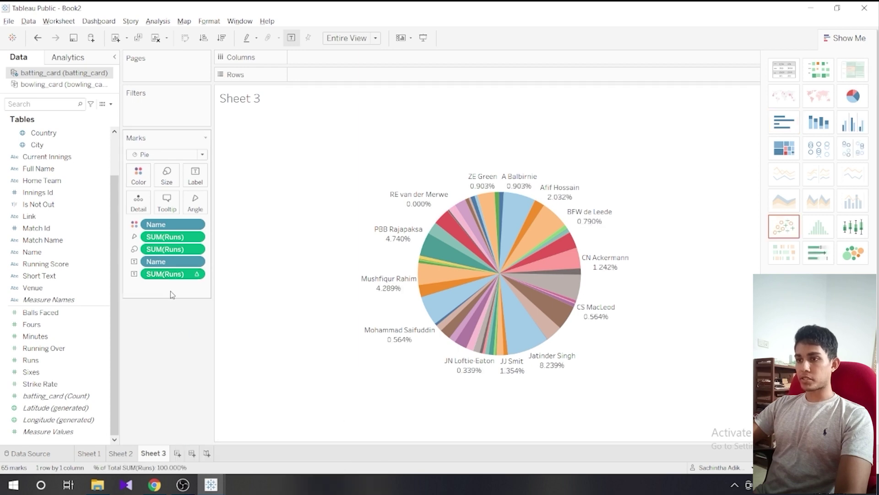
# Step: Format the runs percent-of-total label as Percentage with two decimals
pyautogui.rightClick(173, 277)
pyautogui.click(222, 311)
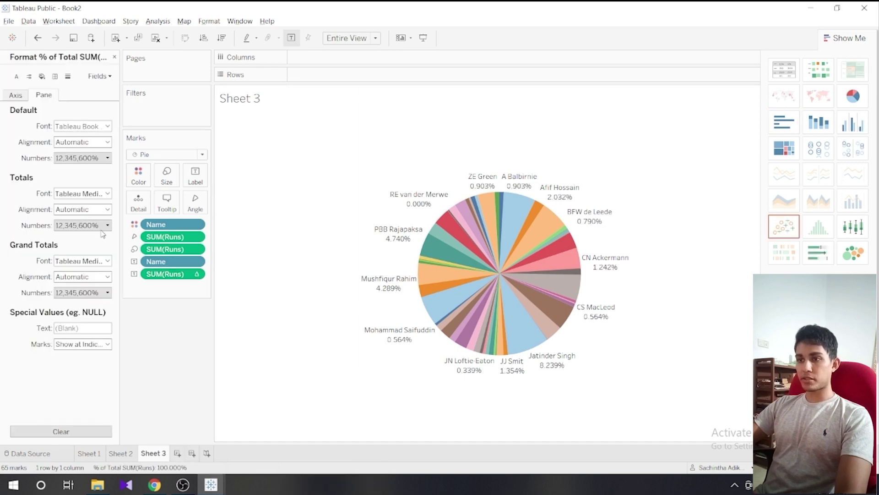
pyautogui.click(76, 157)
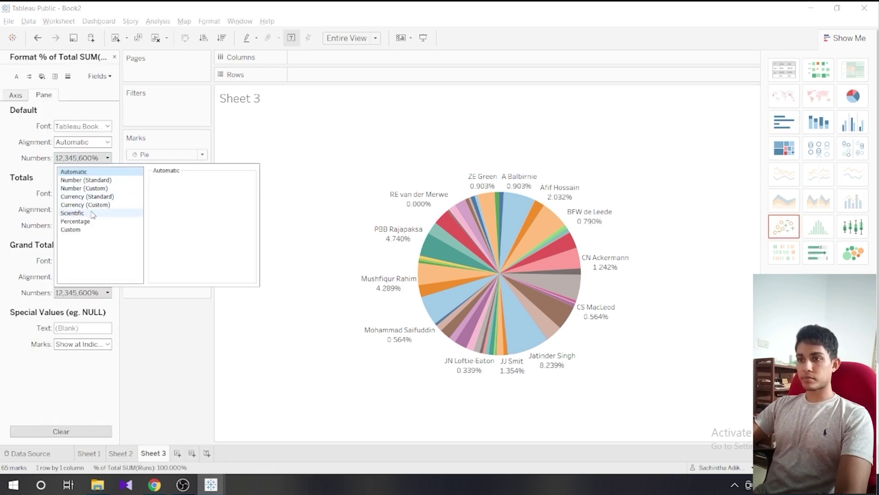
pyautogui.click(75, 221)
pyautogui.click(275, 137)
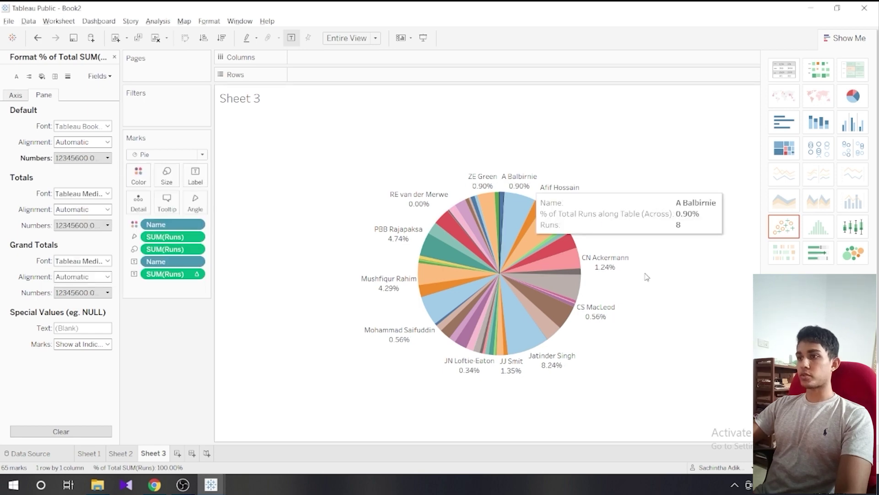
# Step: Title the runs pie "Run Share" with the size 11 subtitle "Percentage runs by batsmen from total runs"
pyautogui.doubleClick(316, 98)
pyautogui.write('Run Share')
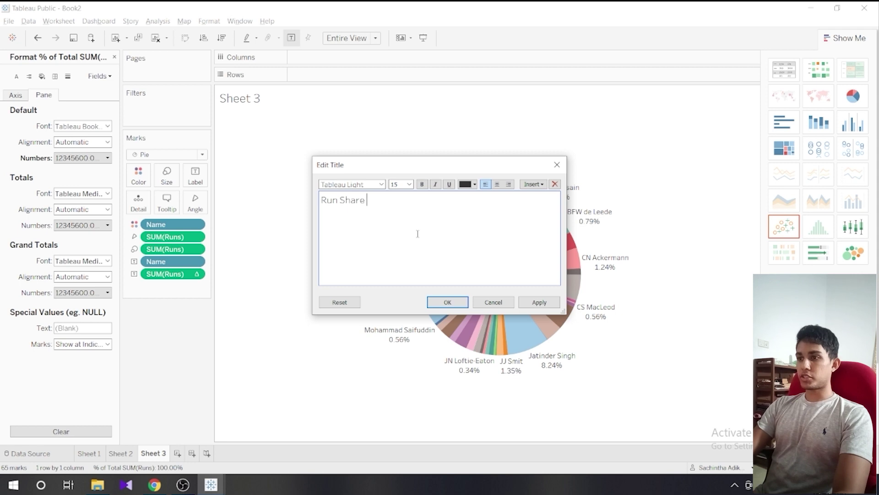
pyautogui.click(409, 186)
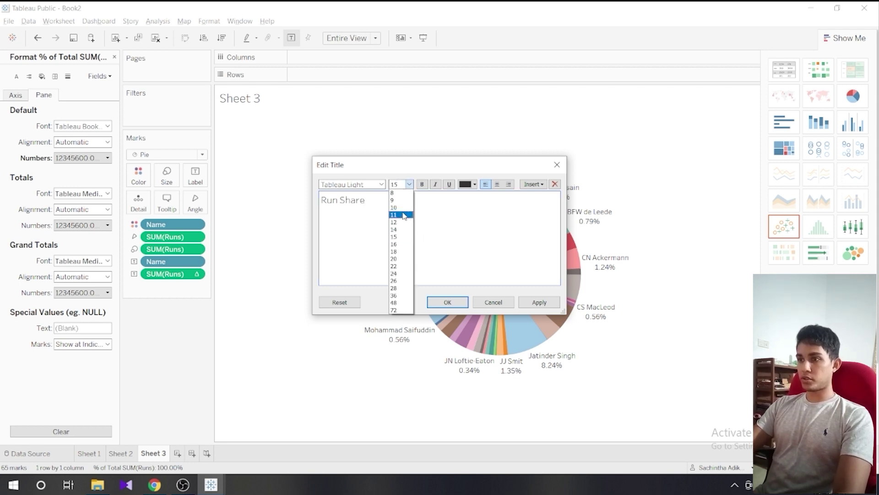
pyautogui.click(404, 215)
pyautogui.write('Percentage runs by batsmen from total runs')
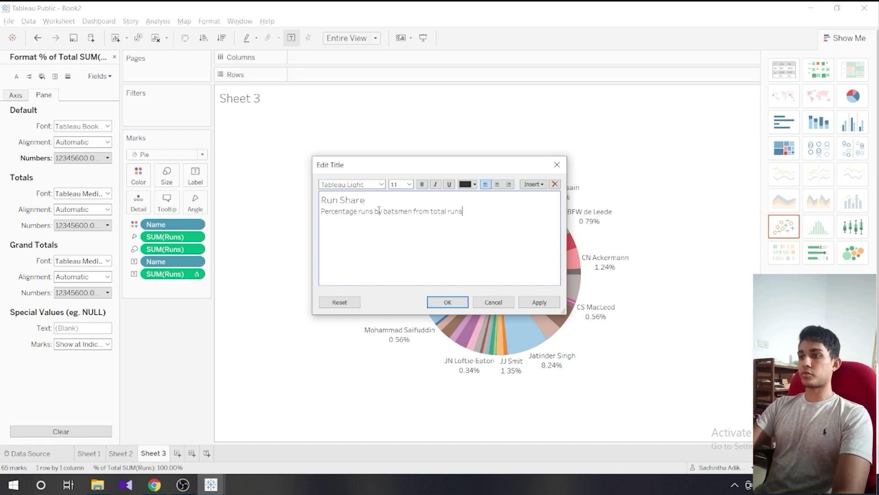
pyautogui.click(539, 303)
pyautogui.click(503, 304)
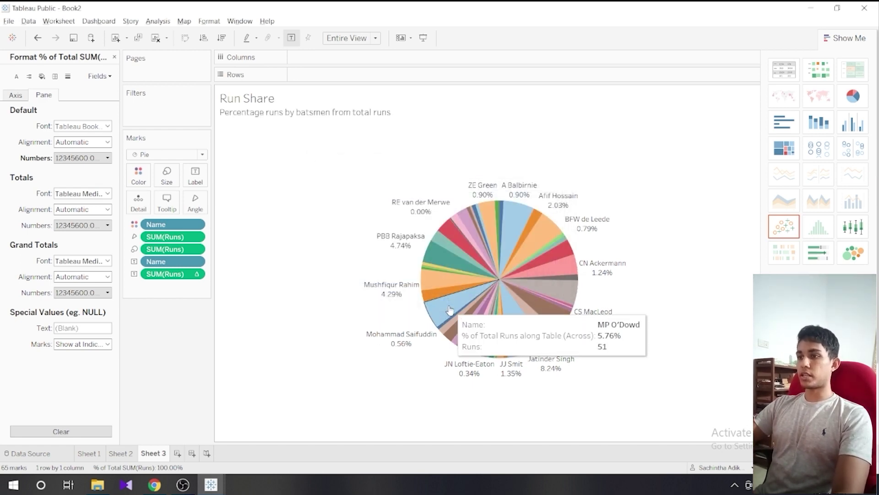
# Step: Add a new worksheet listing the bowling_card Name field as rows with the sum of Wickets as text
pyautogui.click(178, 452)
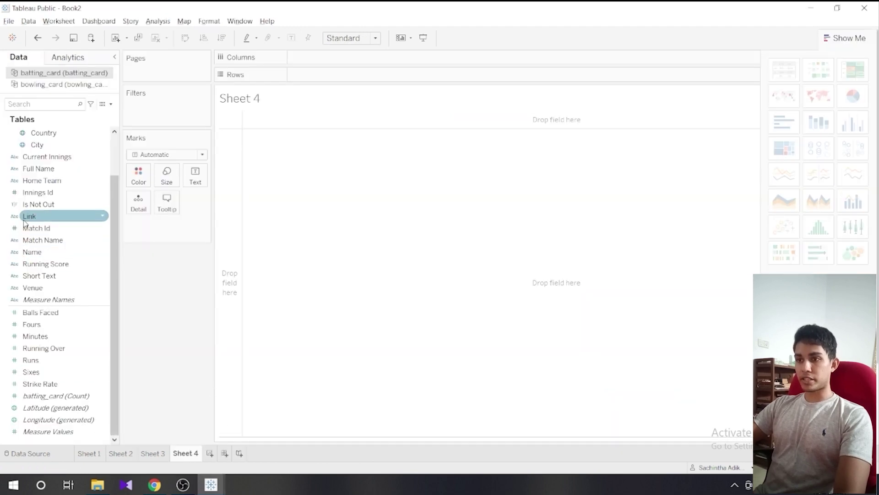
pyautogui.click(42, 85)
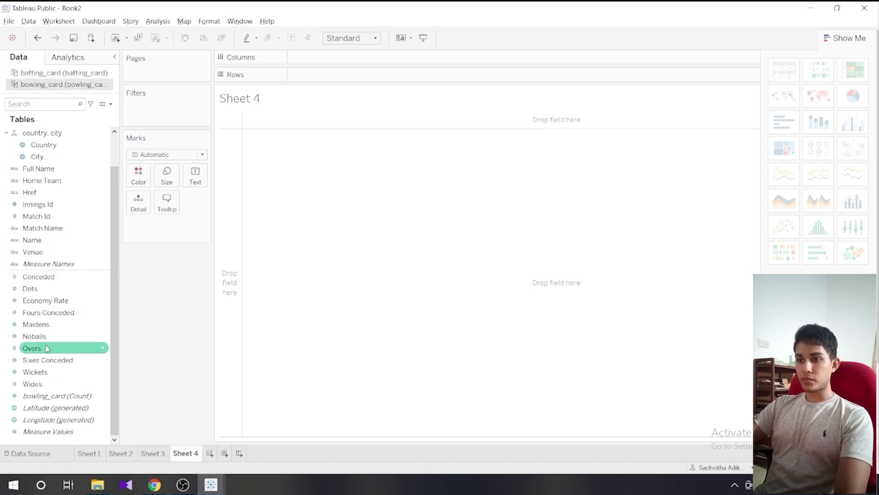
pyautogui.moveTo(48, 239); pyautogui.dragTo(295, 226)
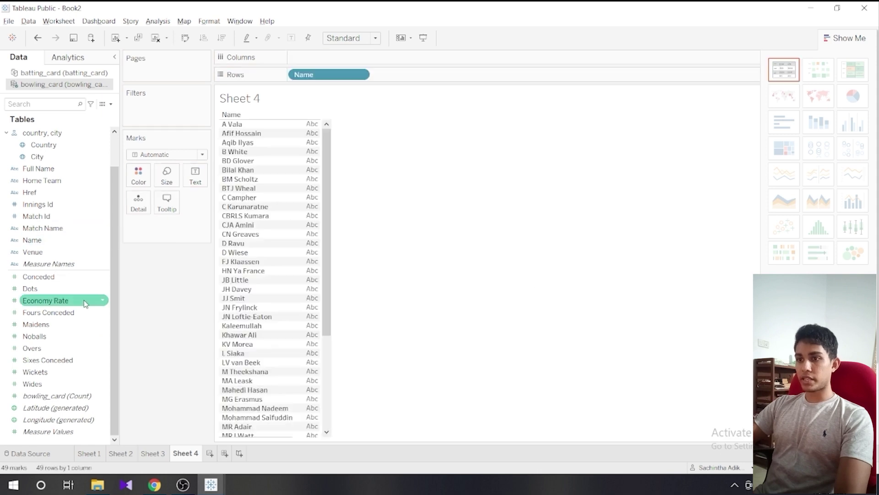
pyautogui.moveTo(59, 372); pyautogui.dragTo(306, 221)
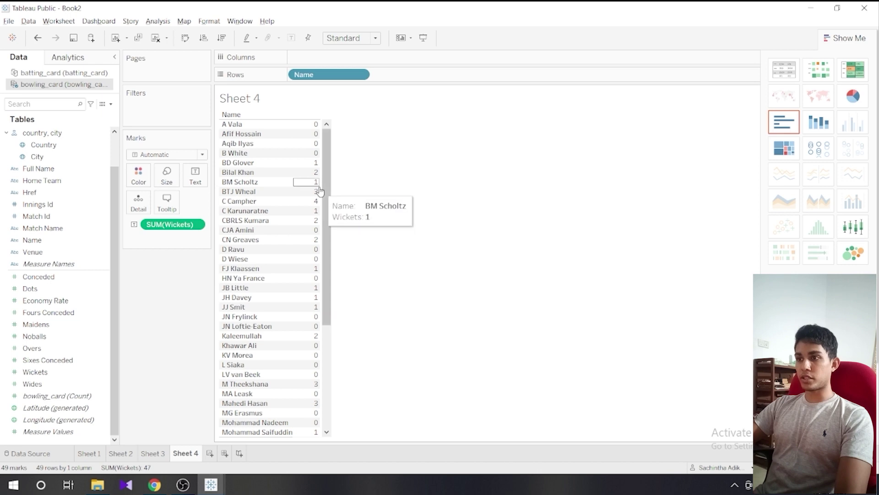
# Step: Add Dots, Economy Rate, Overs and Conceded as measure columns in the bowling table and widen the columns to fit their headers
pyautogui.moveTo(41, 324); pyautogui.dragTo(306, 239)
pyautogui.moveTo(58, 301); pyautogui.dragTo(308, 248)
pyautogui.moveTo(73, 288); pyautogui.dragTo(359, 221)
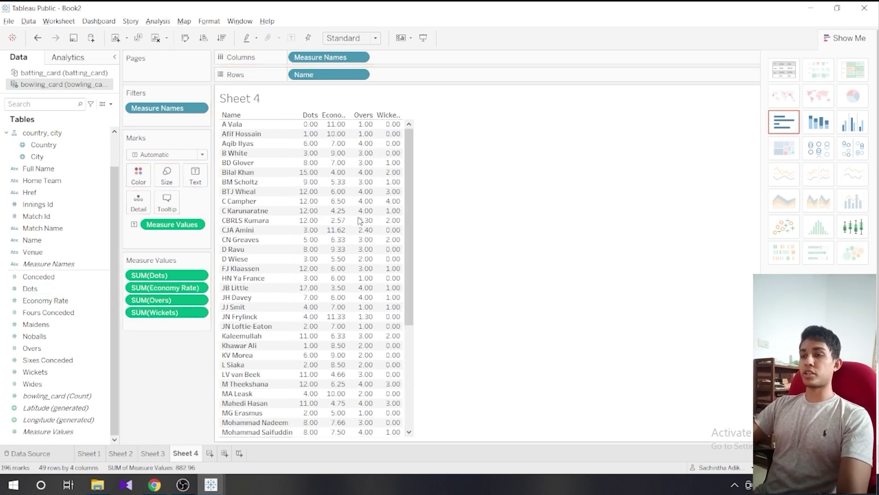
pyautogui.moveTo(348, 236)
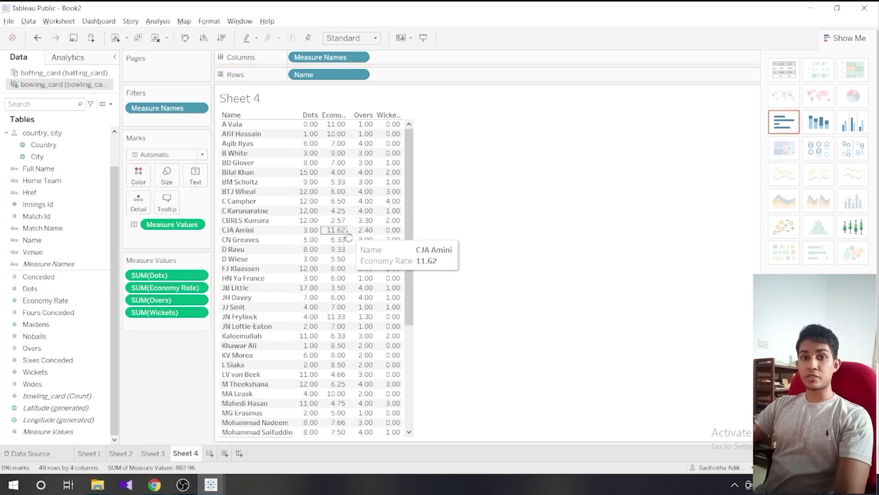
pyautogui.moveTo(348, 221)
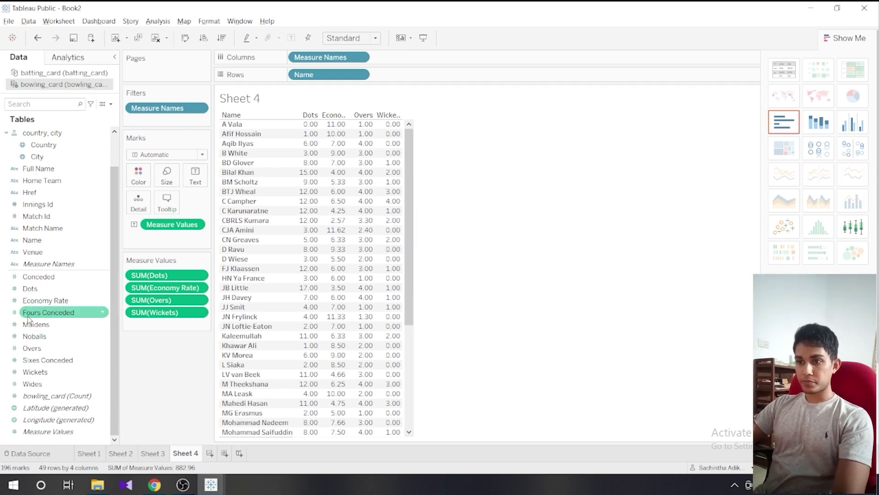
pyautogui.moveTo(38, 277); pyautogui.dragTo(298, 226)
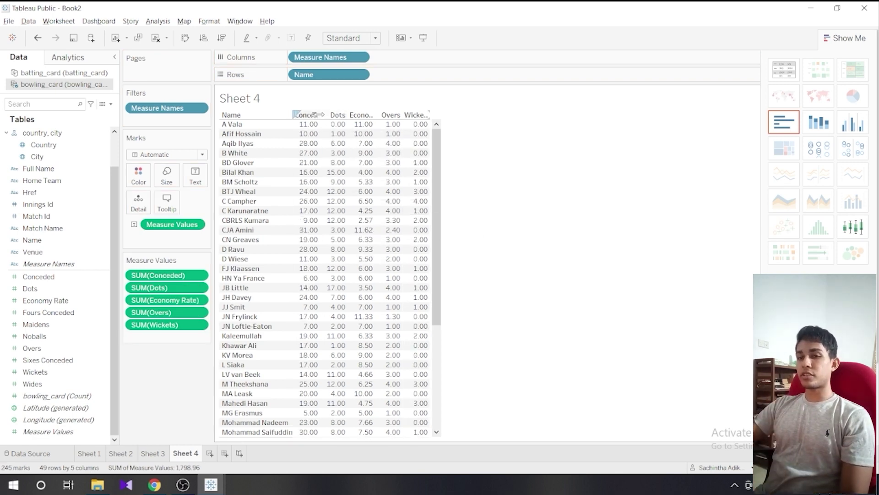
pyautogui.moveTo(355, 114); pyautogui.dragTo(419, 116)
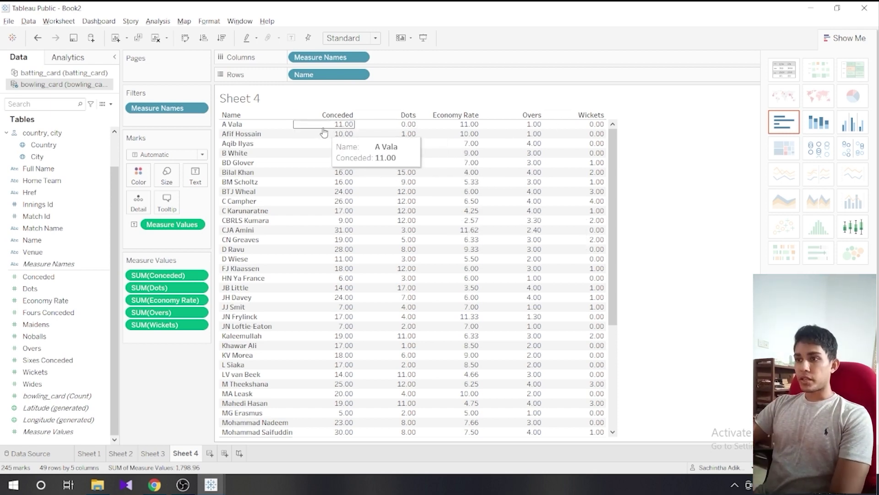
# Step: Reorder the bowling measures as Overs, Dots, Wickets, Economy Rate, Conceded
pyautogui.moveTo(169, 317); pyautogui.dragTo(168, 274)
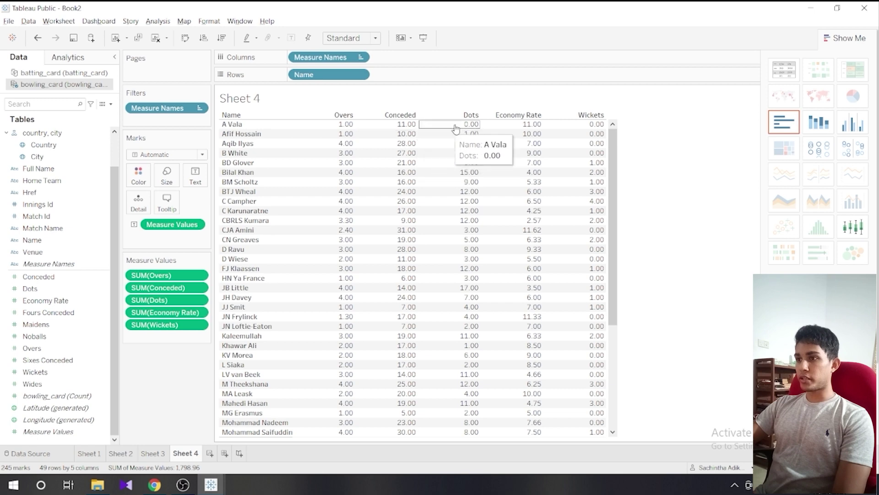
pyautogui.moveTo(170, 300); pyautogui.dragTo(171, 285)
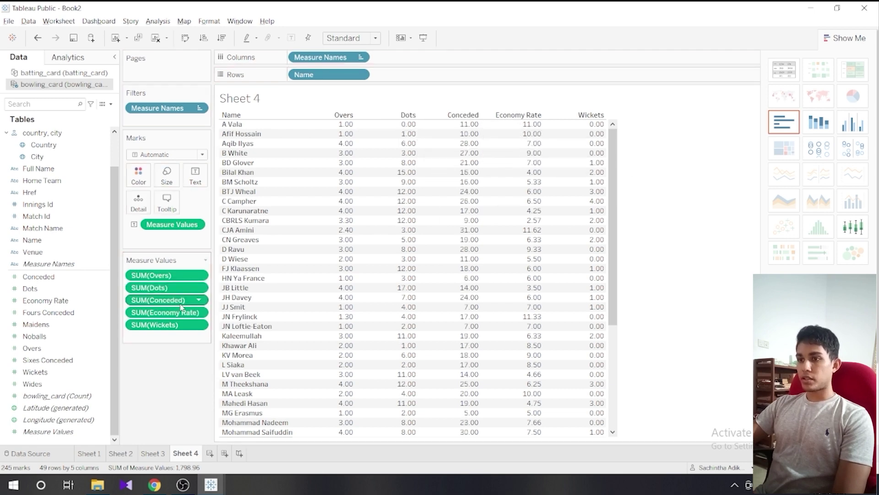
pyautogui.moveTo(170, 323)
pyautogui.mouseDown()
pyautogui.moveTo(170, 296)
pyautogui.moveTo(170, 310)
pyautogui.mouseUp()
pyautogui.moveTo(597, 293)
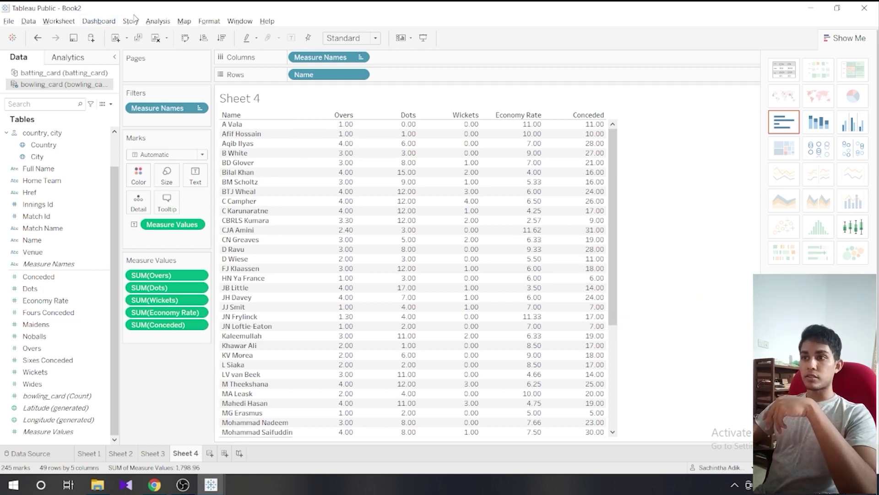
# Step: Show column grand totals in the bowling table and place them in the first row
pyautogui.click(157, 21)
pyautogui.moveTo(174, 120)
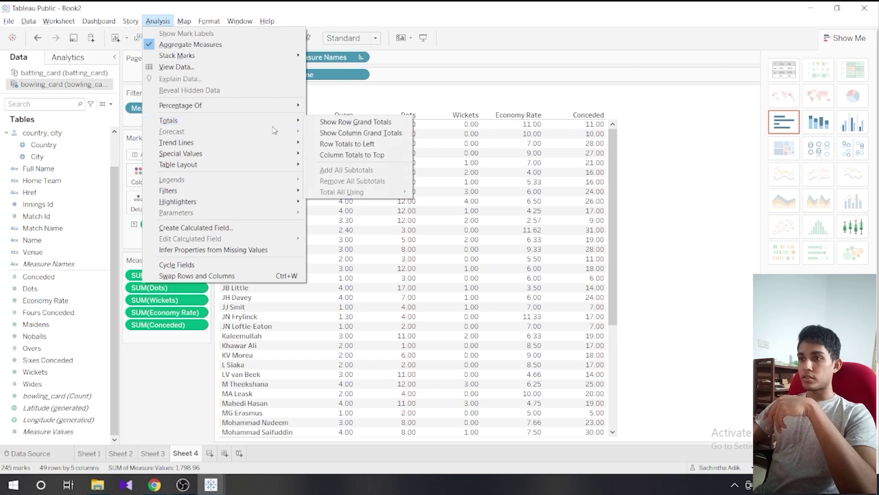
pyautogui.click(375, 132)
pyautogui.click(158, 21)
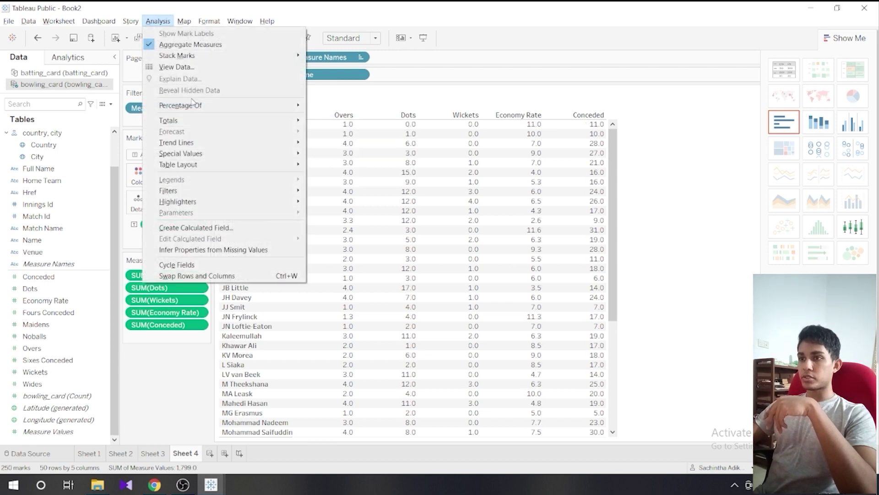
pyautogui.moveTo(284, 120)
pyautogui.click(347, 154)
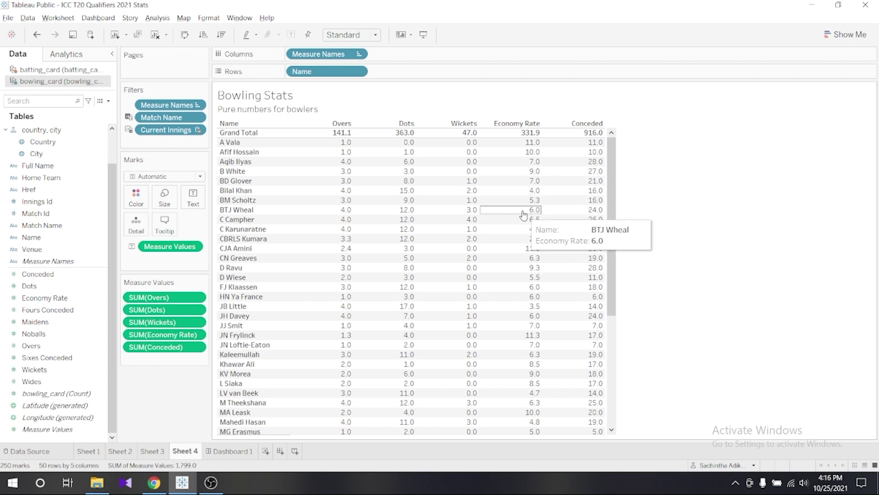
# Step: Create a bowling_card calculated field named custom_Economy_Rate
pyautogui.click(158, 19)
pyautogui.click(210, 225)
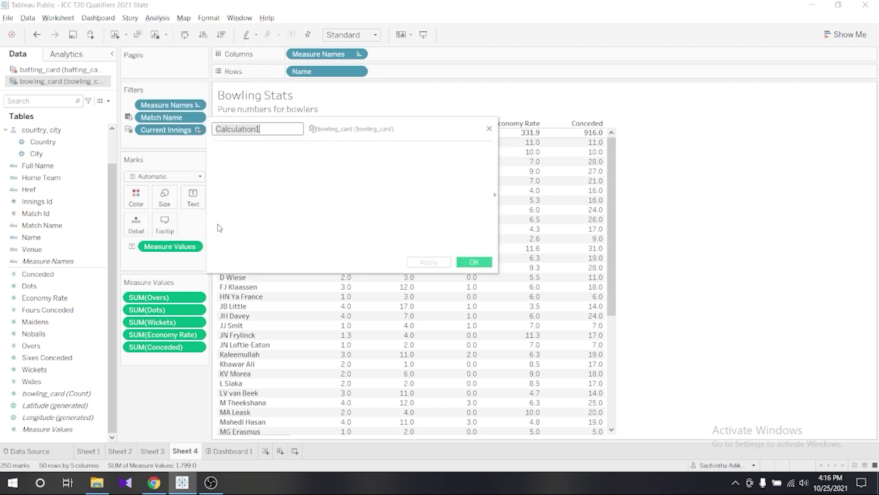
pyautogui.write('custom')
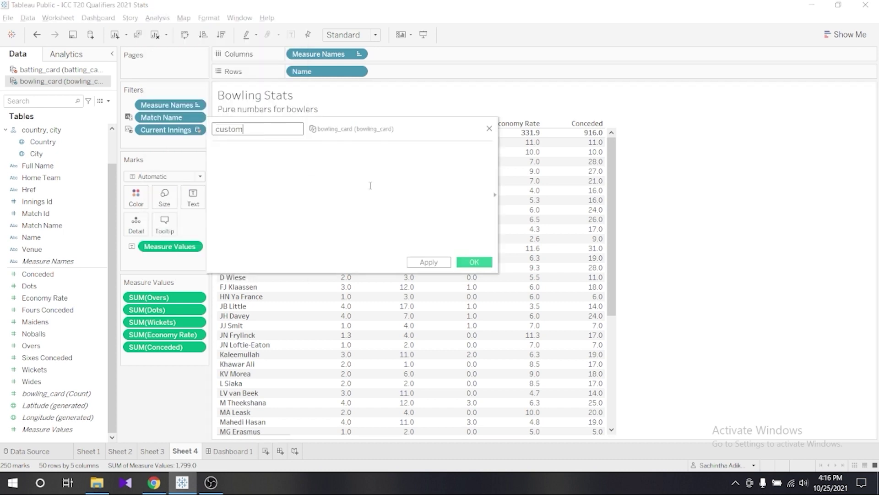
pyautogui.write('_Economy_Rate')
pyautogui.press('Tab')
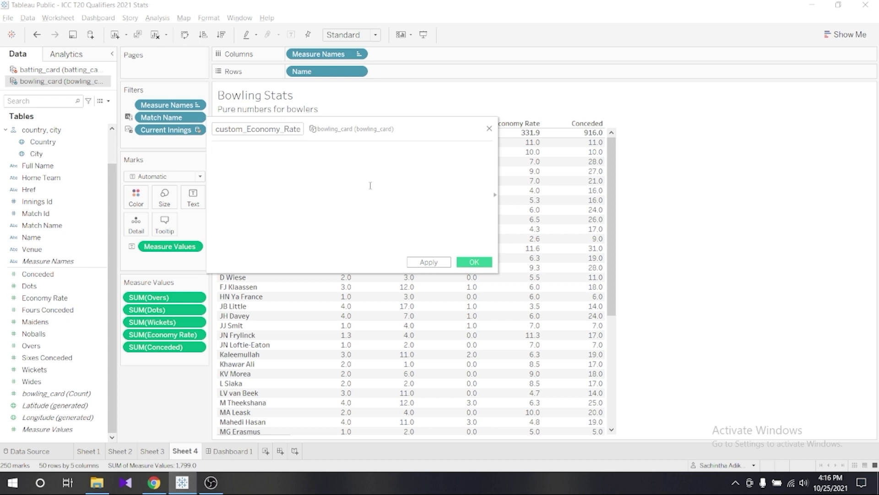
# Step: Define the calculated field's formula as SUM([Conceded])/SUM([Overs]) and save it
pyautogui.write('sum')
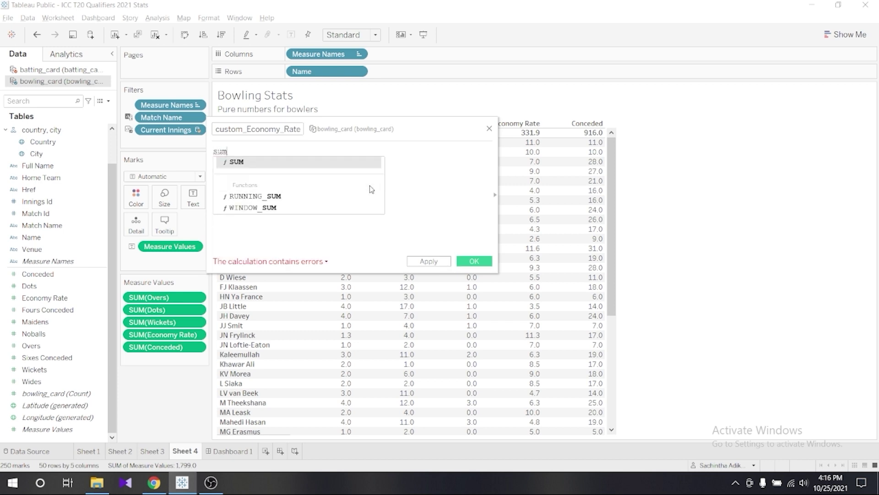
pyautogui.press('Return')
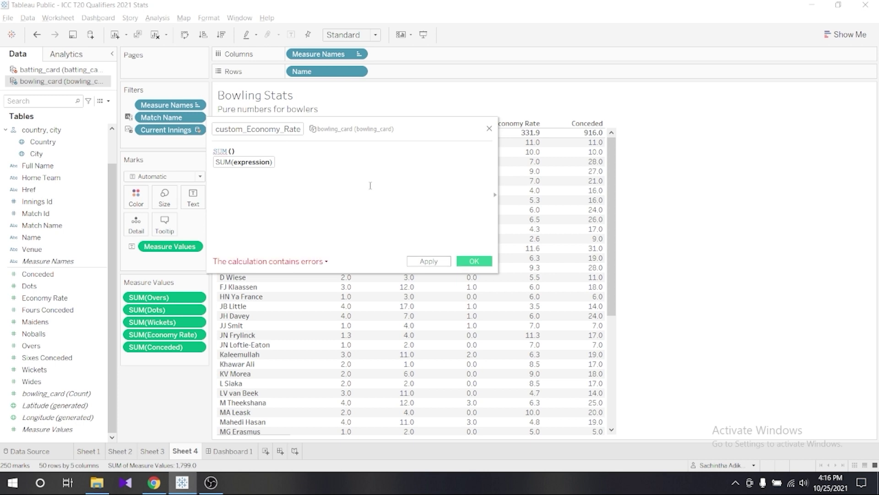
pyautogui.write('conce')
pyautogui.press('Return')
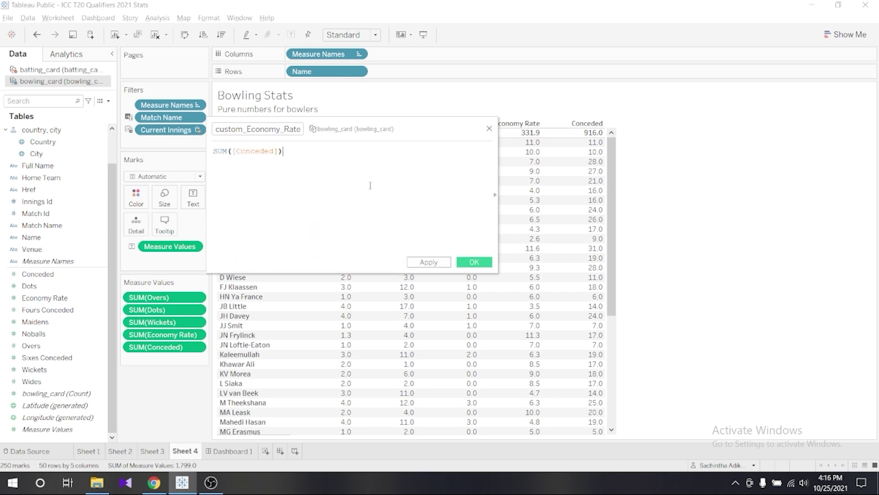
pyautogui.write('/sum')
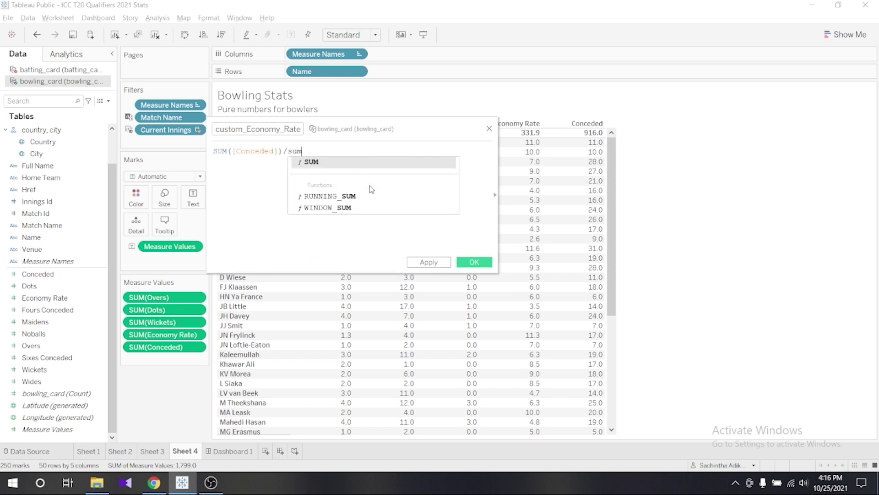
pyautogui.press('Return')
pyautogui.write('over)')
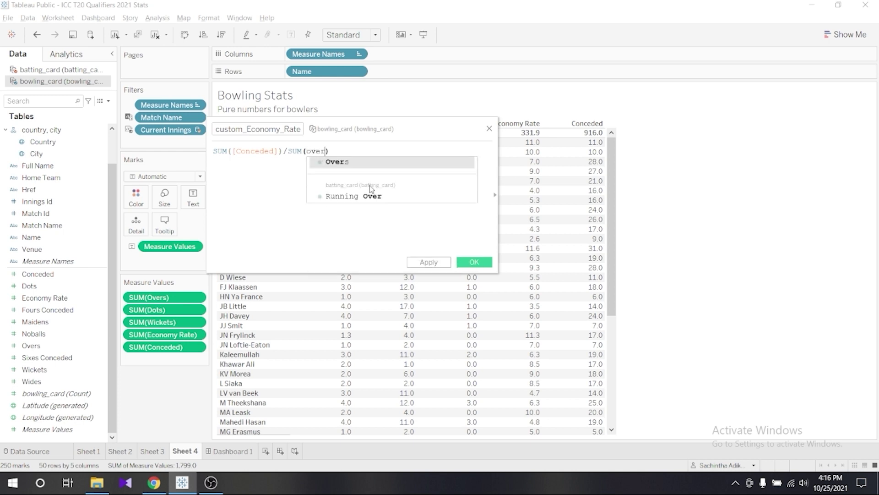
pyautogui.press('Return')
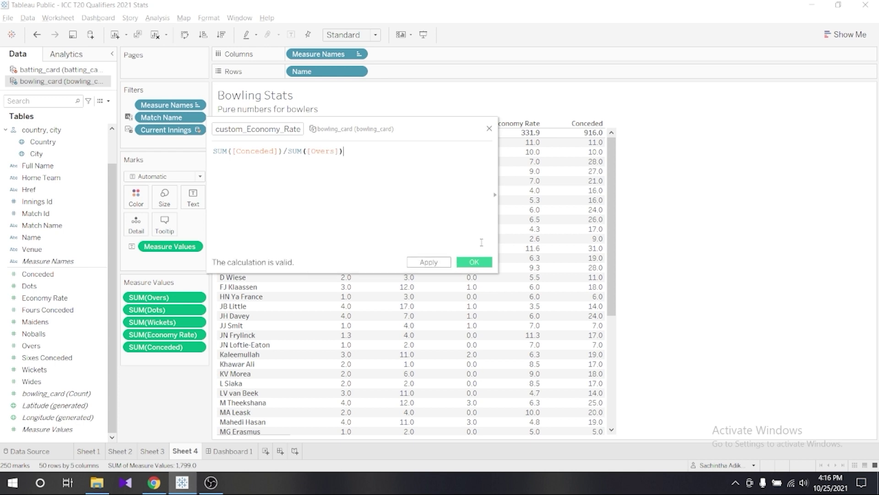
pyautogui.click(474, 262)
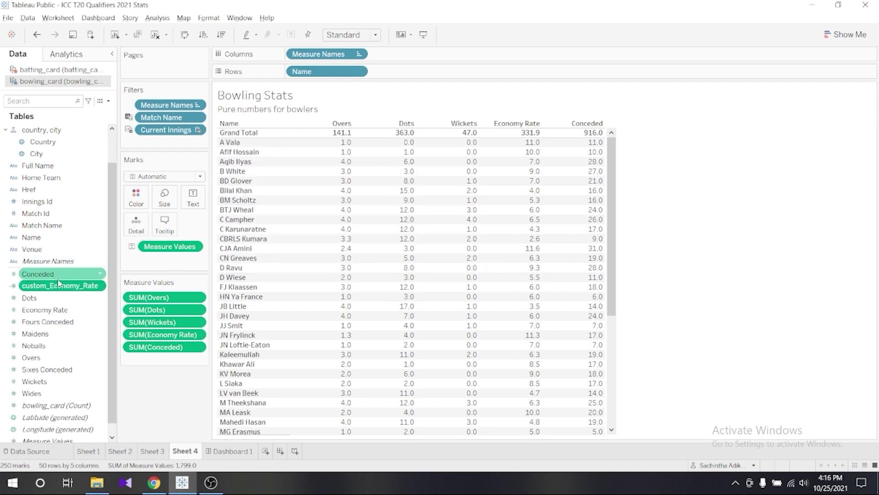
# Step: Replace the Economy Rate measure in the bowling table with the custom_Economy_Rate calculated field
pyautogui.moveTo(60, 285); pyautogui.dragTo(625, 195)
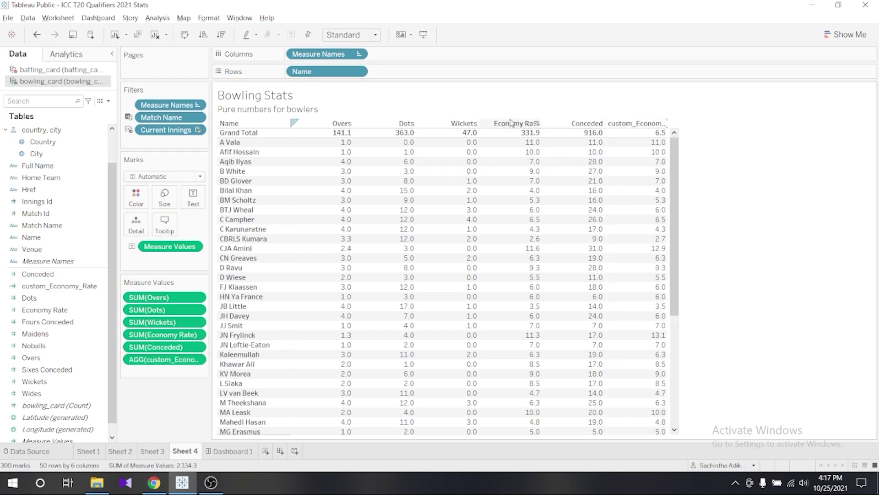
pyautogui.rightClick(158, 334)
pyautogui.click(221, 331)
# Step: Give the custom_Economy_Rate column the alias "Economy Rate" and move it before Conceded in the measure order
pyautogui.rightClick(588, 123)
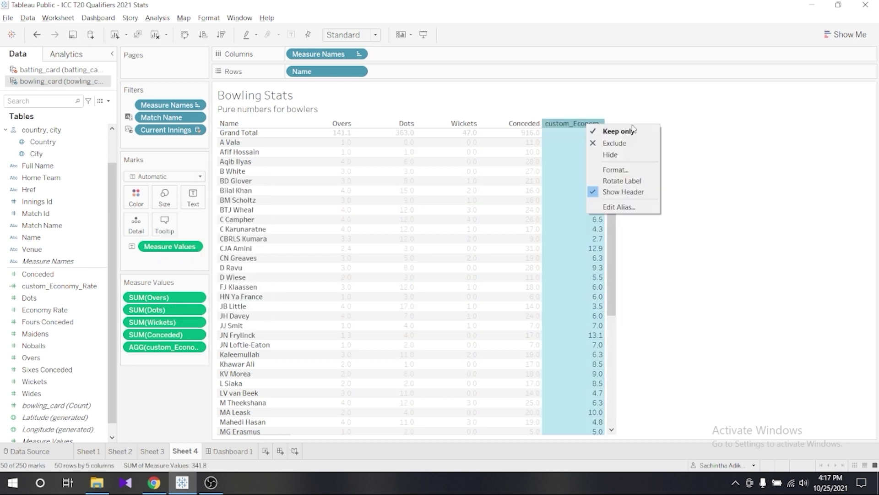
pyautogui.click(622, 207)
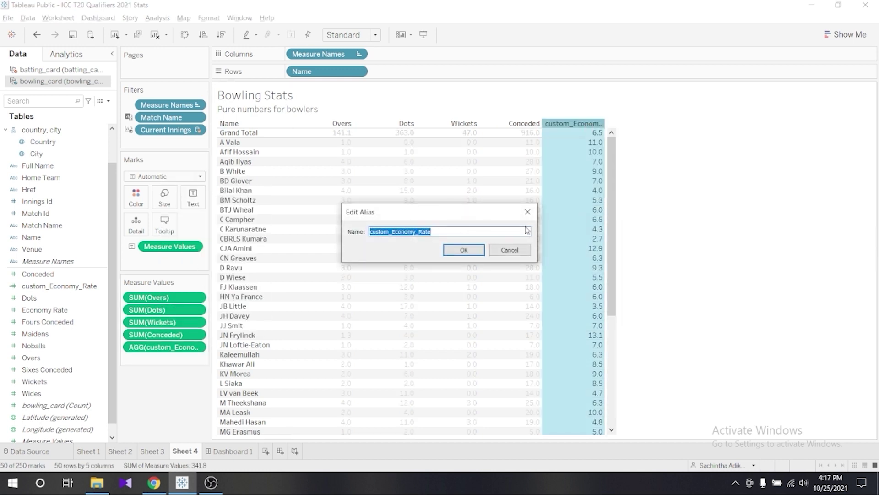
pyautogui.write('Economy Ra')
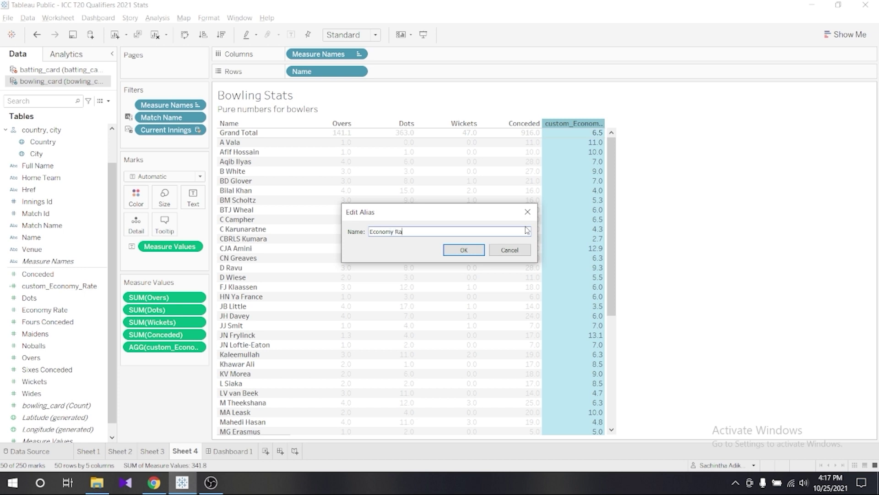
pyautogui.press('Return')
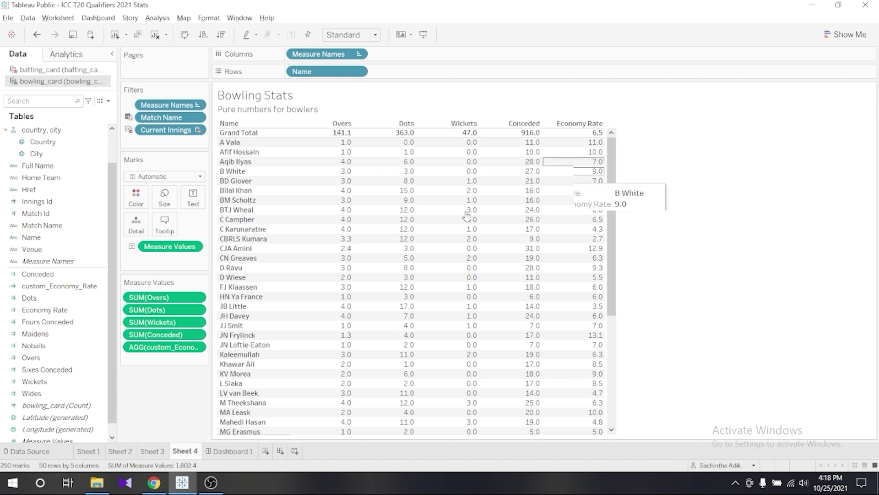
pyautogui.moveTo(143, 348); pyautogui.dragTo(141, 331)
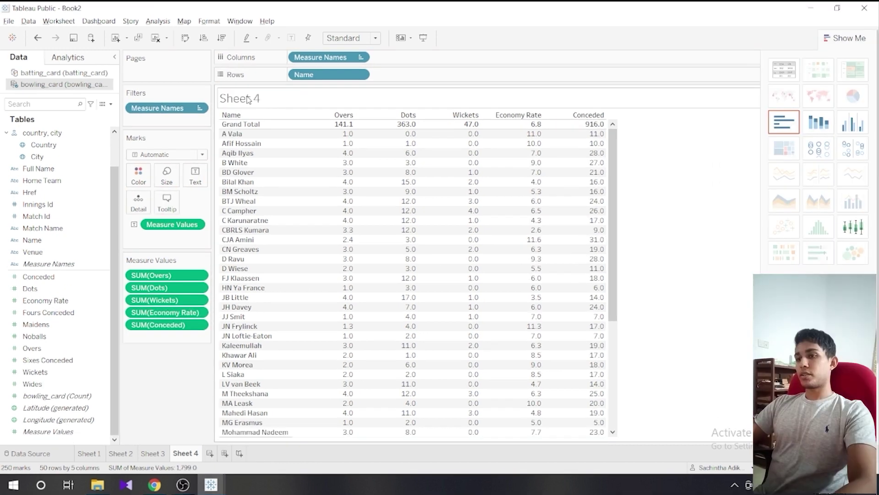
# Step: Replace the Sheet 4 title with "Bowling Stats" and a second line "Pure numbers for bowlers"
pyautogui.doubleClick(238, 98)
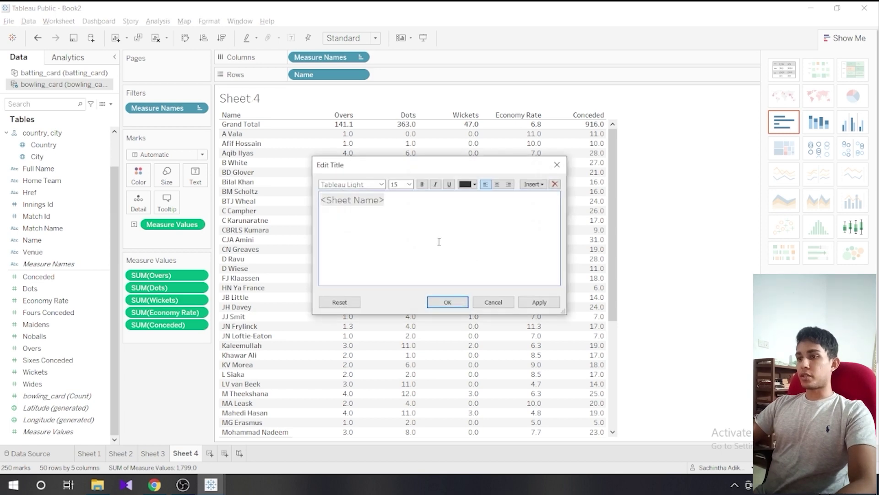
pyautogui.hotkey('ctrl', 'a')
pyautogui.write('Bwol')
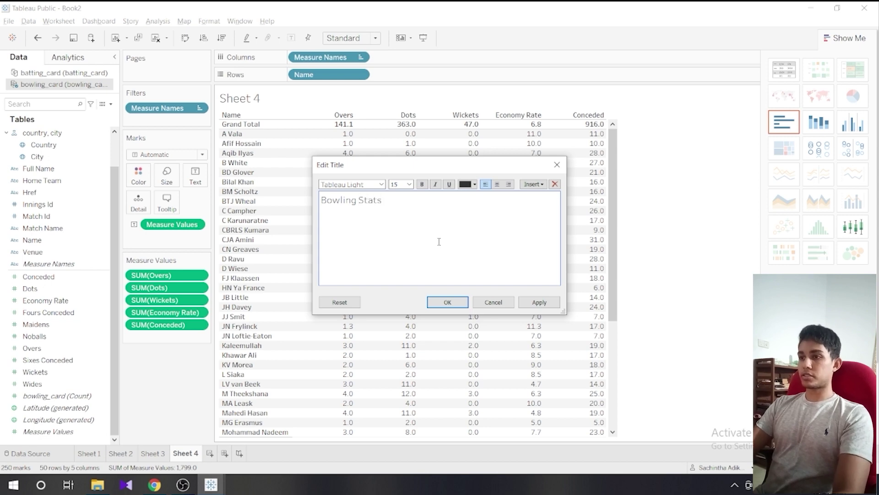
pyautogui.click(409, 184)
pyautogui.click(398, 211)
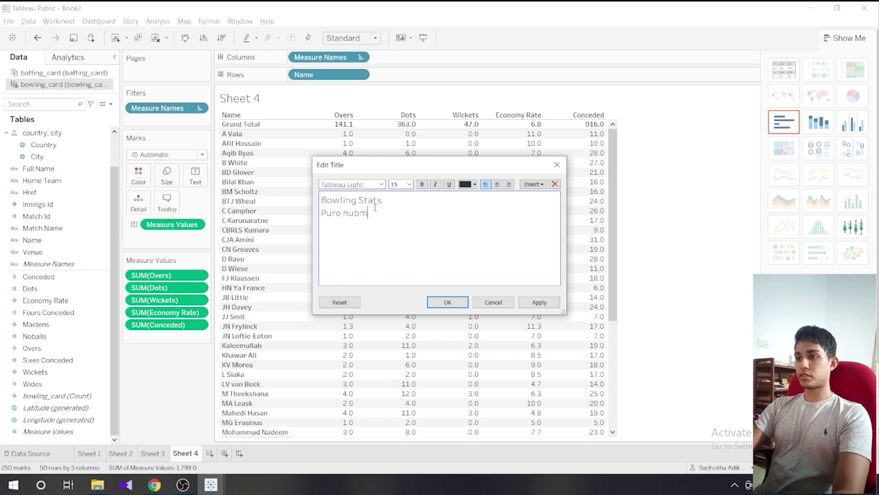
pyautogui.write('s fo')
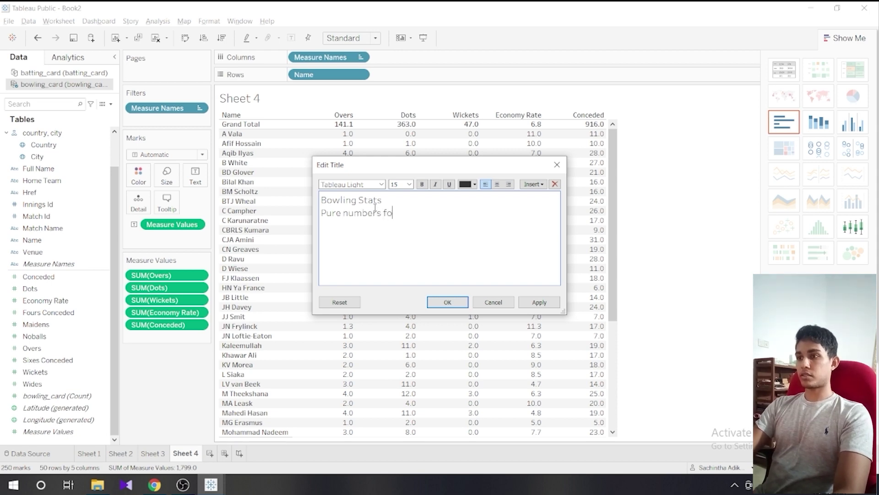
pyautogui.write('r bowlers')
# Step: Set the "Pure numbers for bowlers" subtitle to size 11 and apply the title
pyautogui.hotkey('ctrl', 'shift', 'Left')
pyautogui.hotkey('ctrl', 'shift', 'Left')
pyautogui.hotkey('ctrl', 'shift', 'Left')
pyautogui.hotkey('ctrl', 'shift', 'Left')
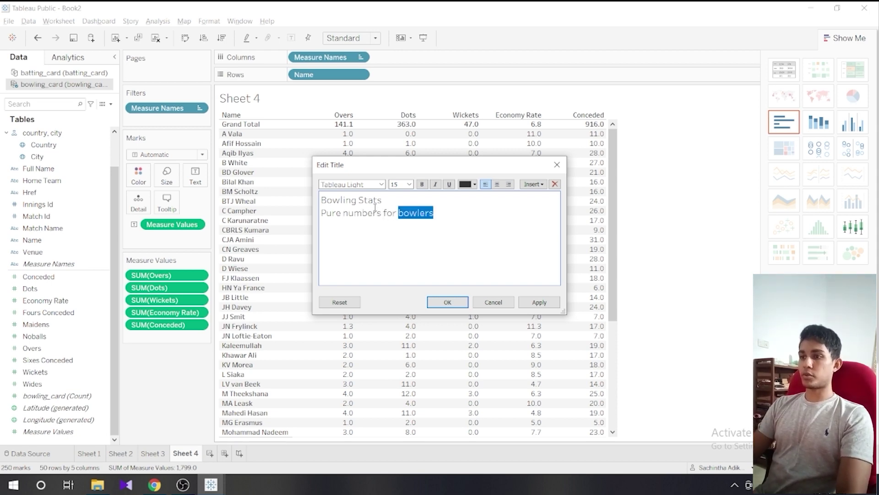
pyautogui.click(409, 184)
pyautogui.click(406, 217)
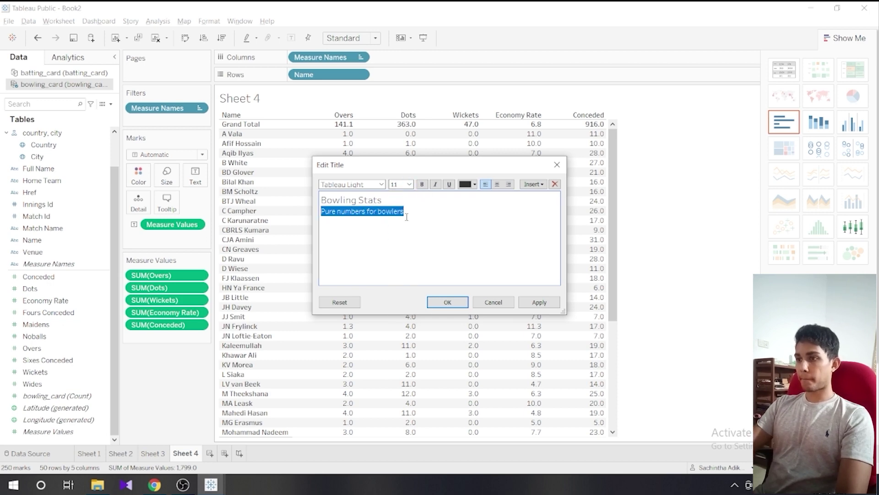
pyautogui.click(540, 304)
pyautogui.click(448, 303)
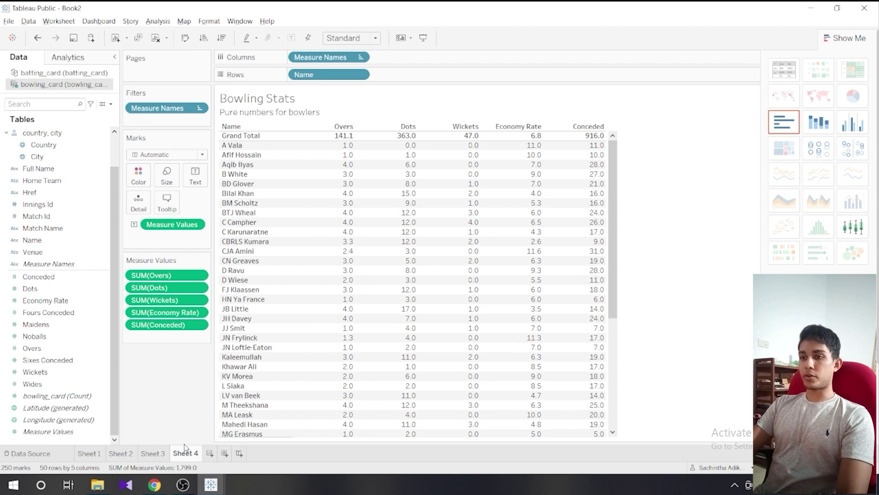
# Step: In the Batting Stats sheet's subtitle, replace the words "Percentage runs" with "Pure numbers"
pyautogui.click(90, 453)
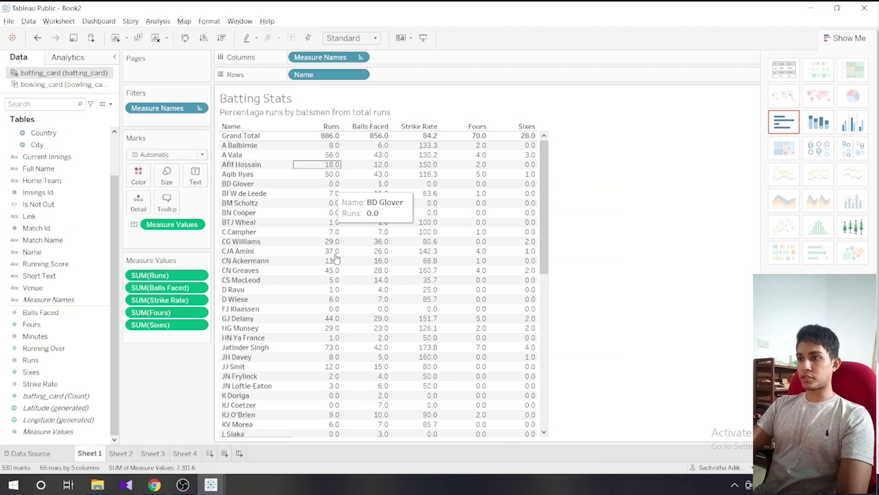
pyautogui.doubleClick(290, 119)
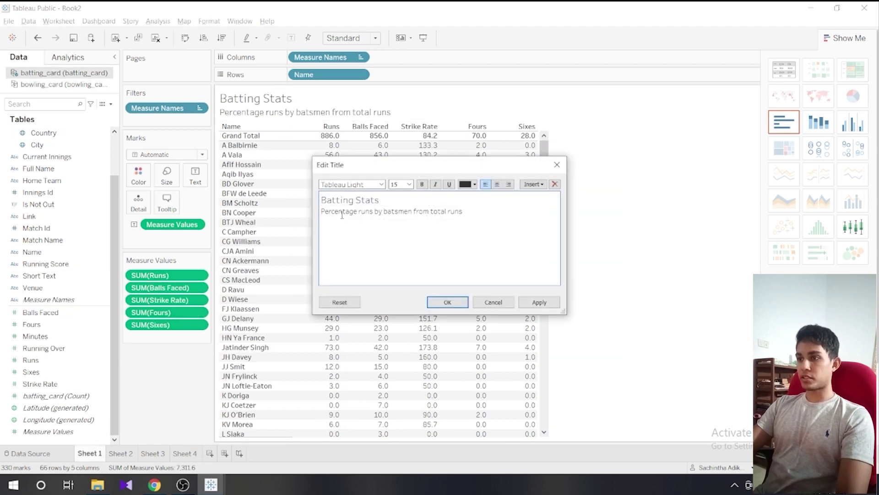
pyautogui.doubleClick(341, 213)
pyautogui.write('Pure ')
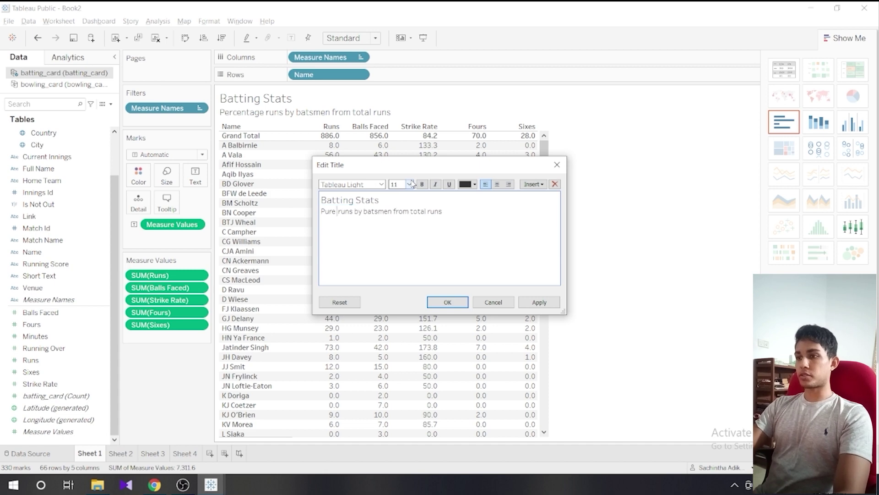
pyautogui.write('number')
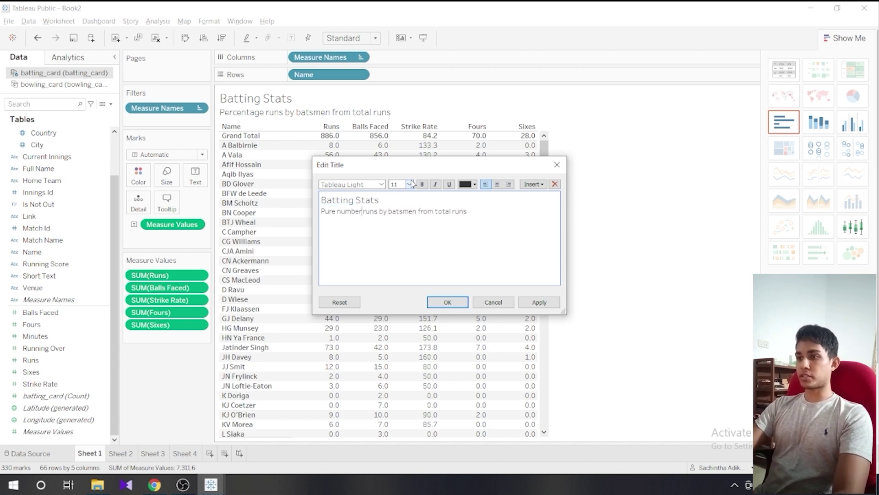
pyautogui.press('Delete')
pyautogui.press('Delete')
pyautogui.press('Delete')
pyautogui.press('Delete')
pyautogui.press('Delete')
pyautogui.press('Delete')
pyautogui.write('s')
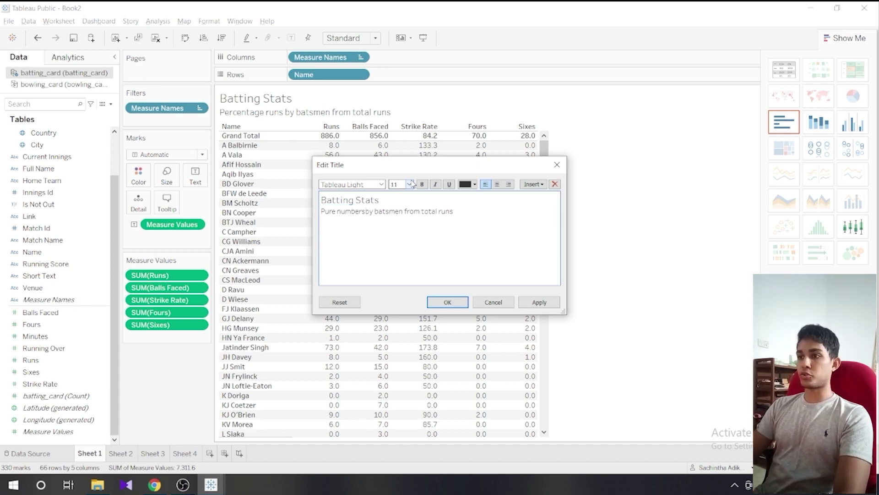
# Step: Trim the rest of the subtitle so it reads "Pure numbers batsmen" and apply the title
pyautogui.press('Delete')
pyautogui.press('Delete')
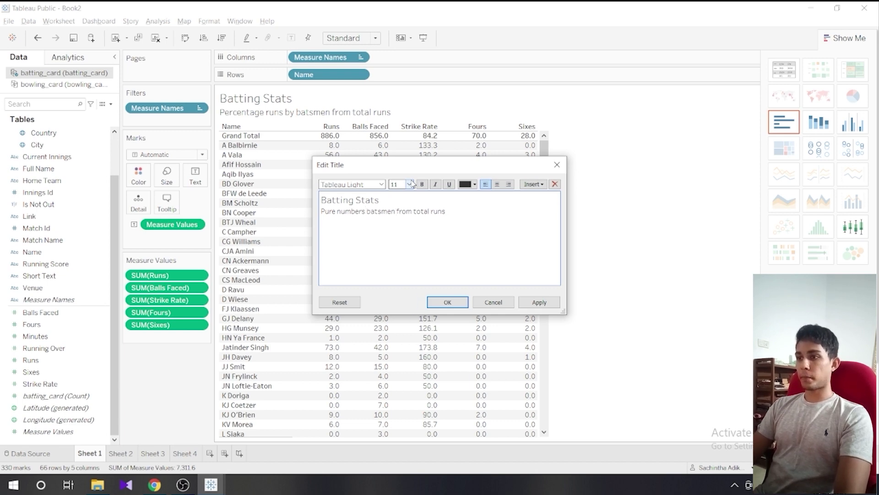
pyautogui.hotkey('ctrl', 'shift', 'Right')
pyautogui.hotkey('ctrl', 'shift', 'Right')
pyautogui.hotkey('ctrl', 'shift', 'Right')
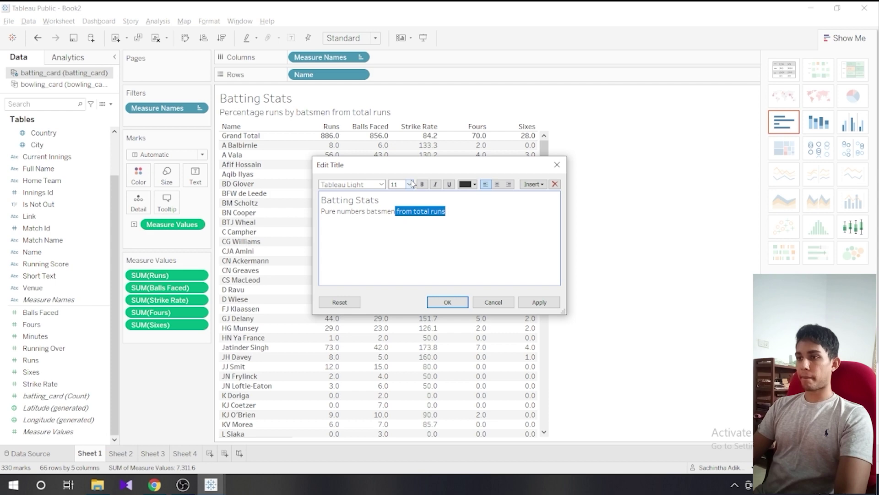
pyautogui.press('Delete')
pyautogui.click(538, 303)
pyautogui.click(447, 302)
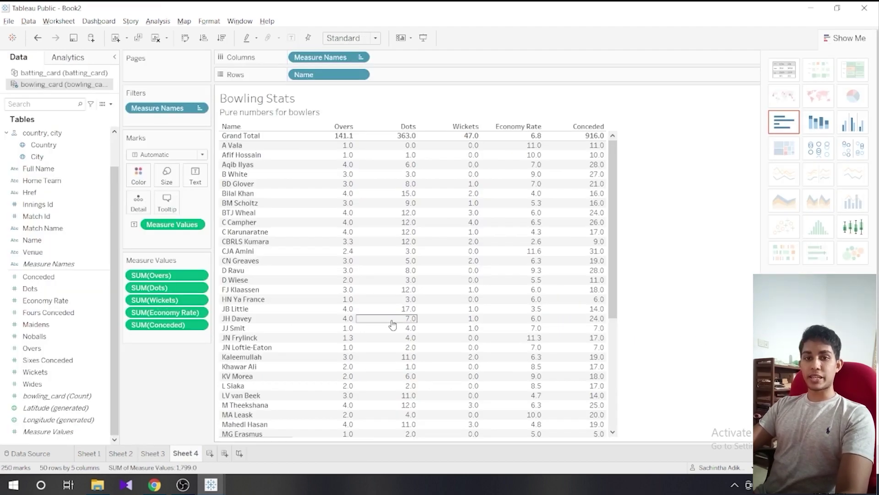
# Step: Create a new dashboard and place Sheets 1 to 4 in a two-by-two grid, tables and pie charts diagonally opposite
pyautogui.click(225, 453)
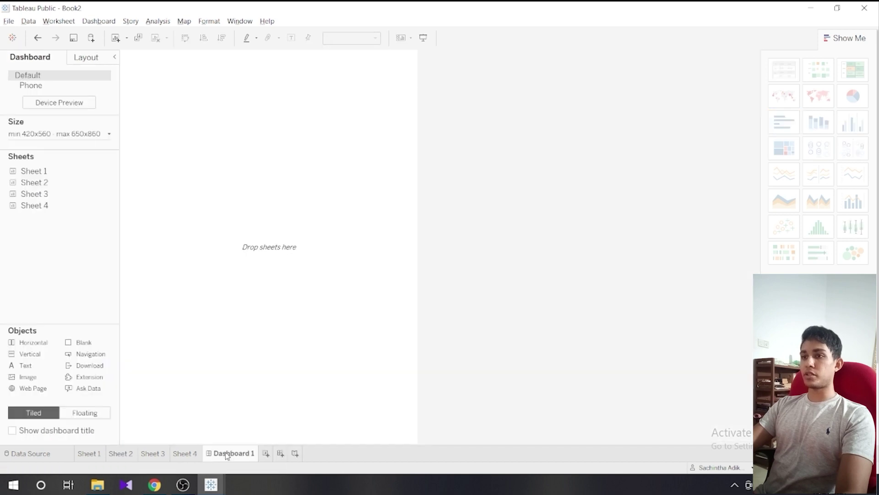
pyautogui.doubleClick(33, 183)
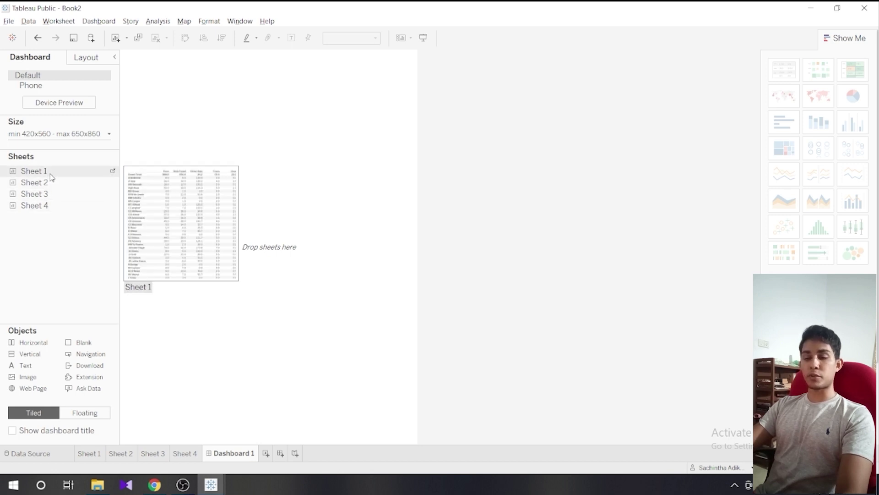
pyautogui.moveTo(41, 175); pyautogui.dragTo(266, 147)
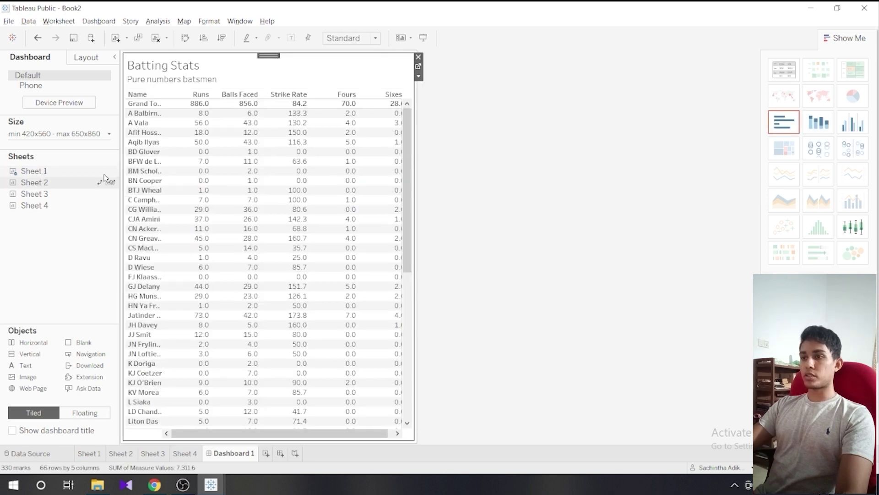
pyautogui.moveTo(34, 194); pyautogui.dragTo(203, 270)
pyautogui.doubleClick(67, 205)
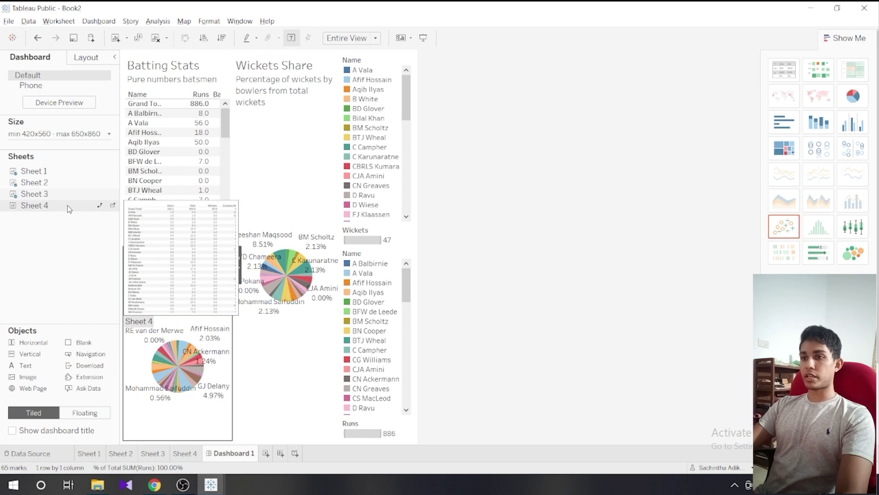
pyautogui.moveTo(389, 325); pyautogui.dragTo(303, 357)
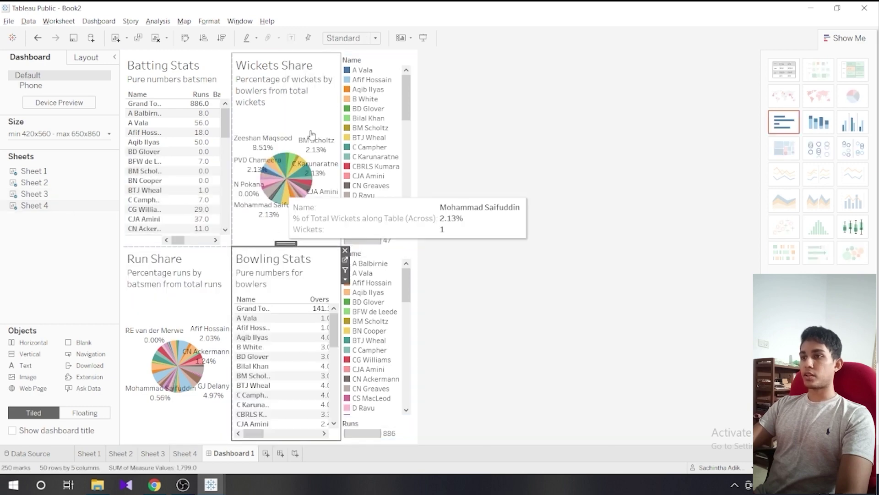
# Step: Remove the Name colour legends and the Wickets and Runs size legends from the dashboard
pyautogui.click(384, 62)
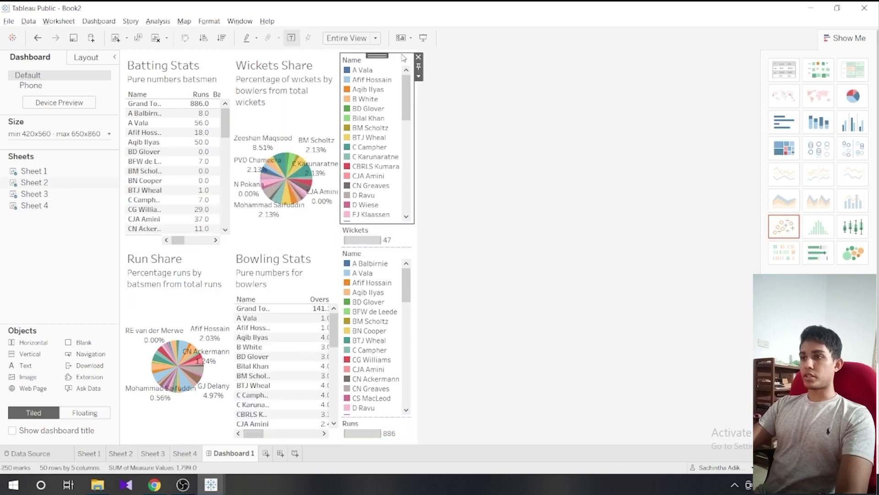
pyautogui.click(419, 59)
pyautogui.click(419, 58)
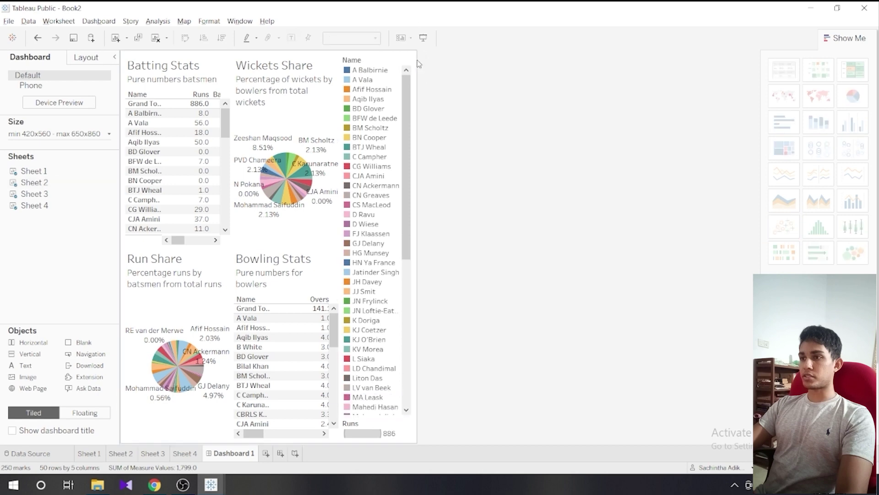
pyautogui.click(408, 59)
pyautogui.click(389, 68)
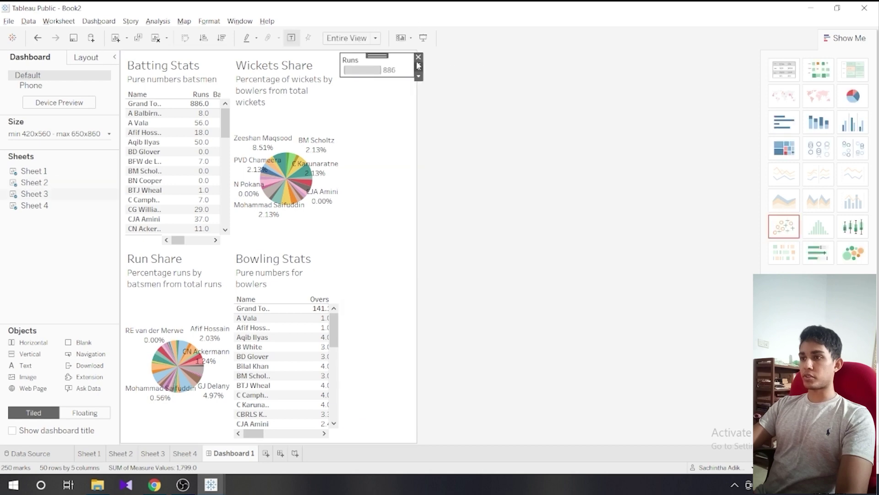
pyautogui.click(419, 59)
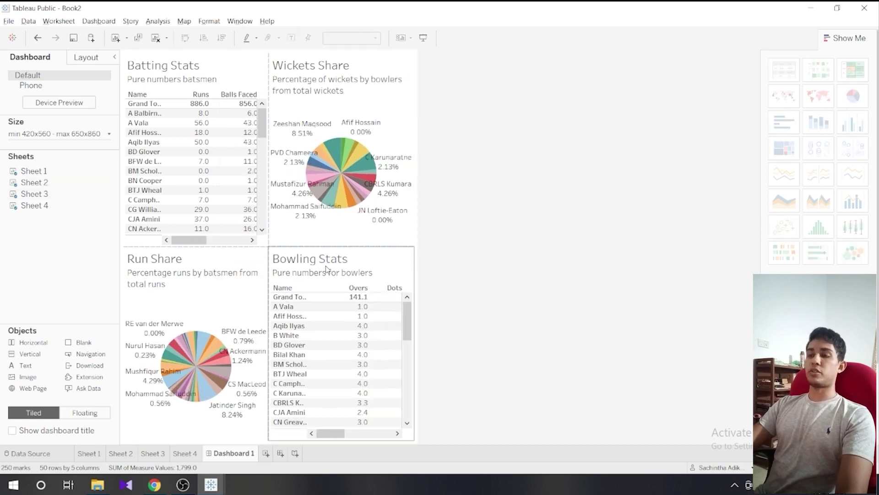
pyautogui.click(430, 69)
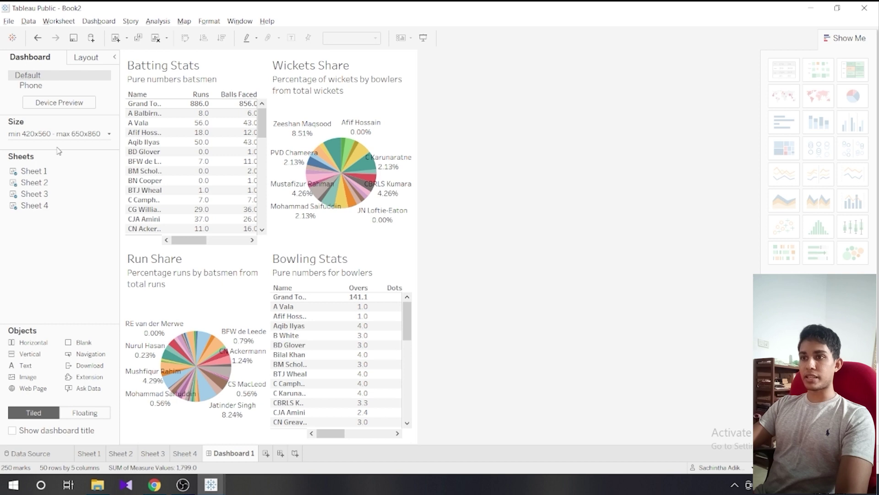
# Step: Set the dashboard size to Automatic and collapse the Show Me pane
pyautogui.click(68, 135)
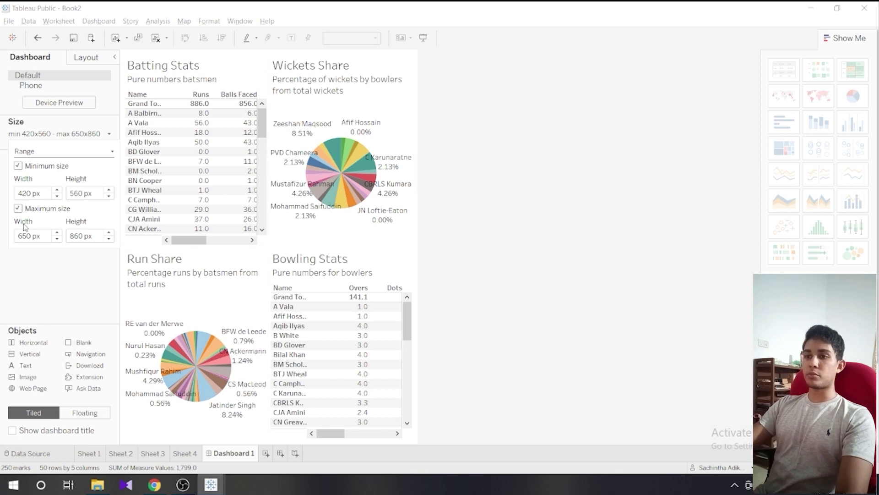
pyautogui.click(18, 208)
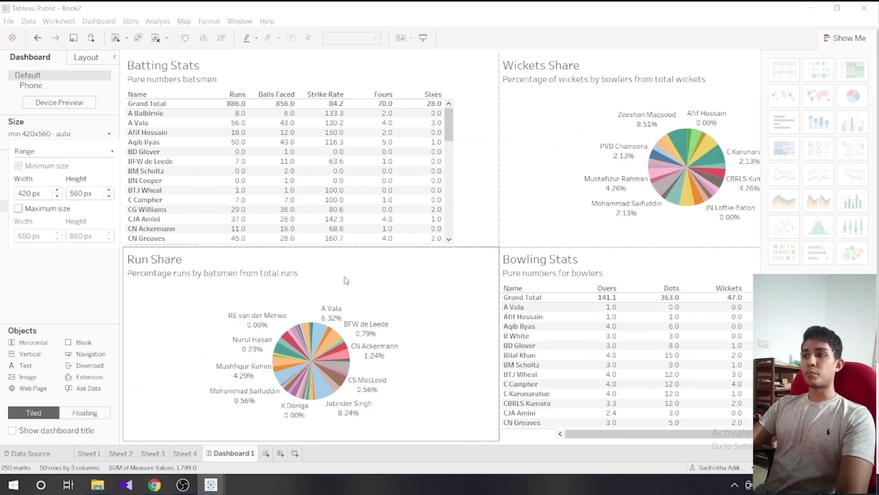
pyautogui.click(76, 155)
pyautogui.click(76, 155)
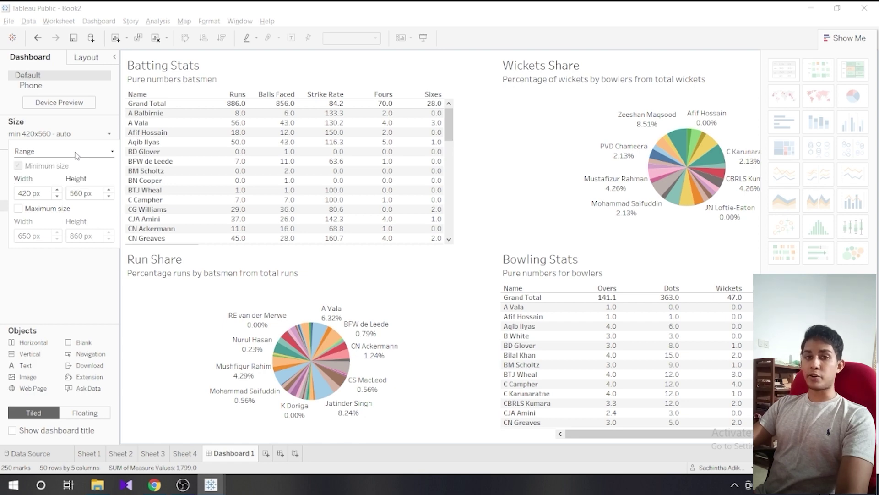
pyautogui.click(77, 154)
pyautogui.click(70, 171)
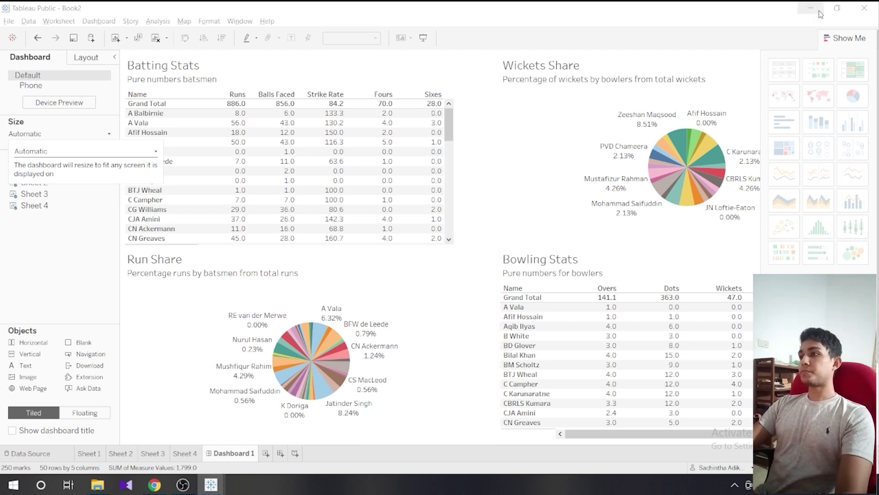
pyautogui.click(838, 36)
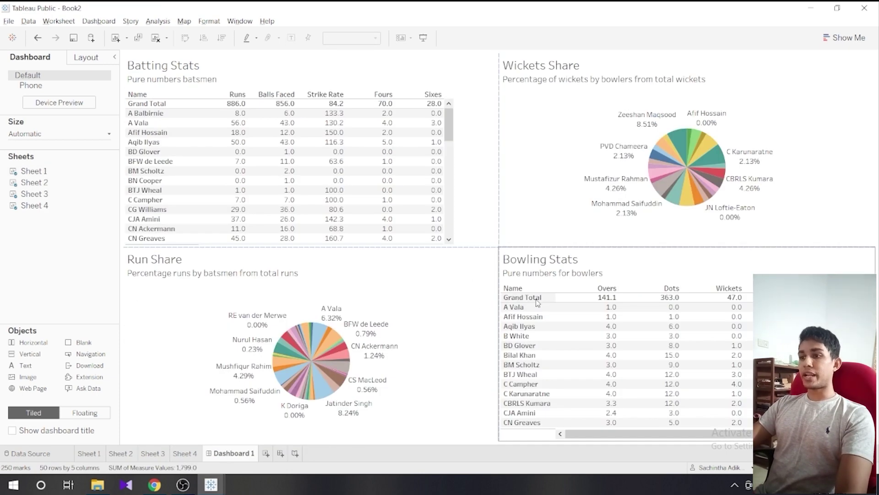
pyautogui.click(496, 287)
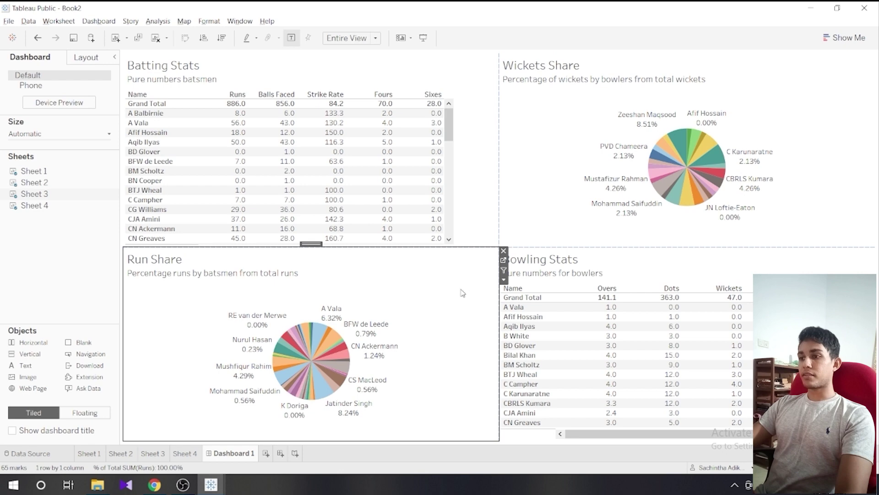
pyautogui.click(504, 278)
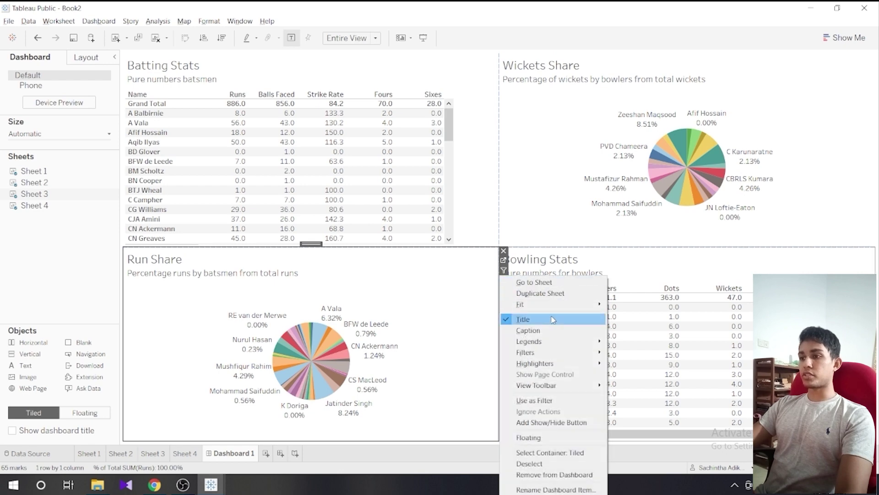
pyautogui.moveTo(552, 345)
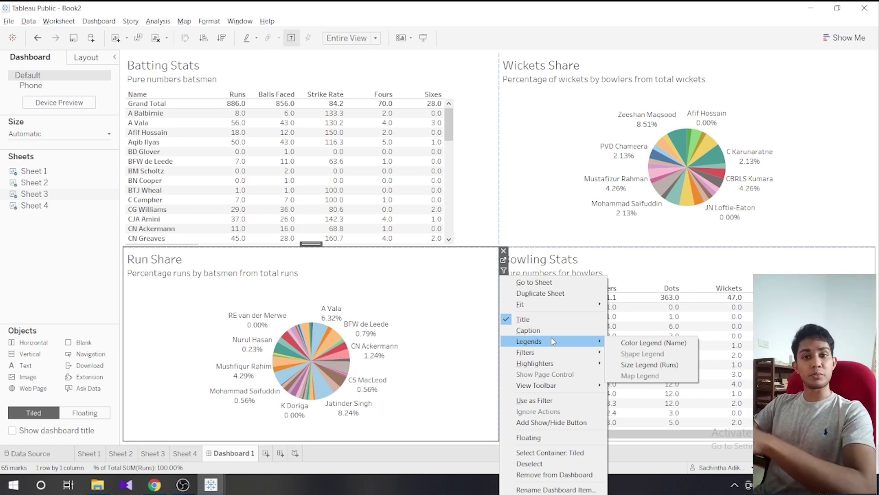
pyautogui.click(139, 440)
pyautogui.click(103, 453)
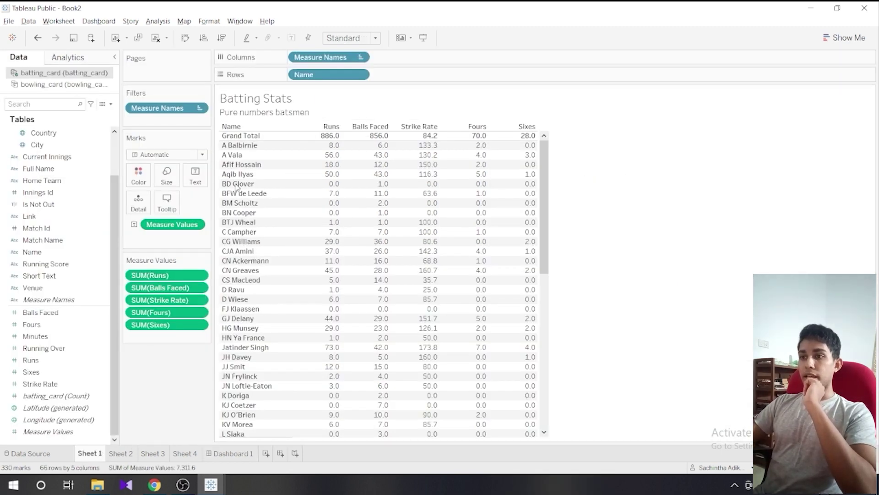
# Step: Add a Match Name filter to the Wickets Share sheet with all matches selected
pyautogui.click(133, 453)
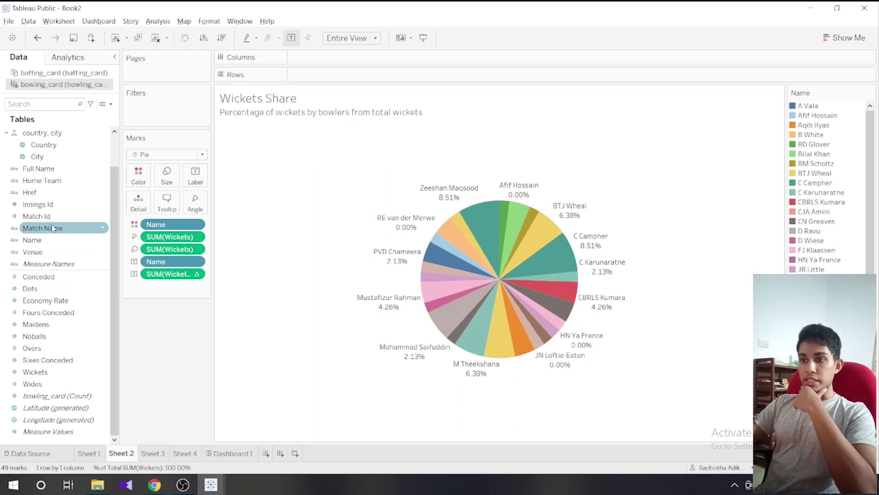
pyautogui.moveTo(54, 228); pyautogui.dragTo(163, 108)
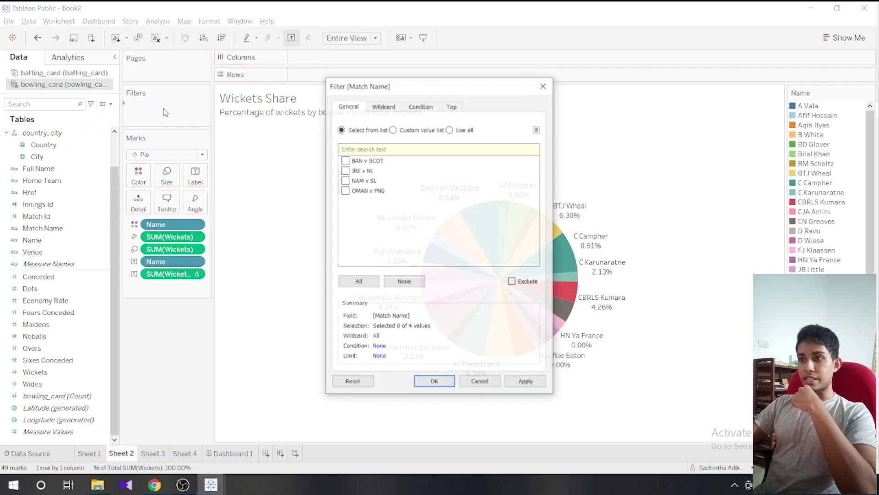
pyautogui.click(358, 281)
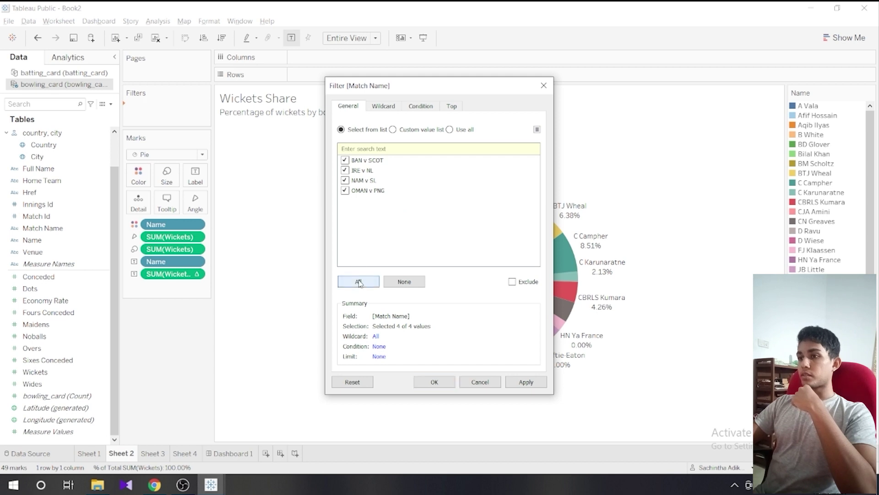
pyautogui.click(522, 382)
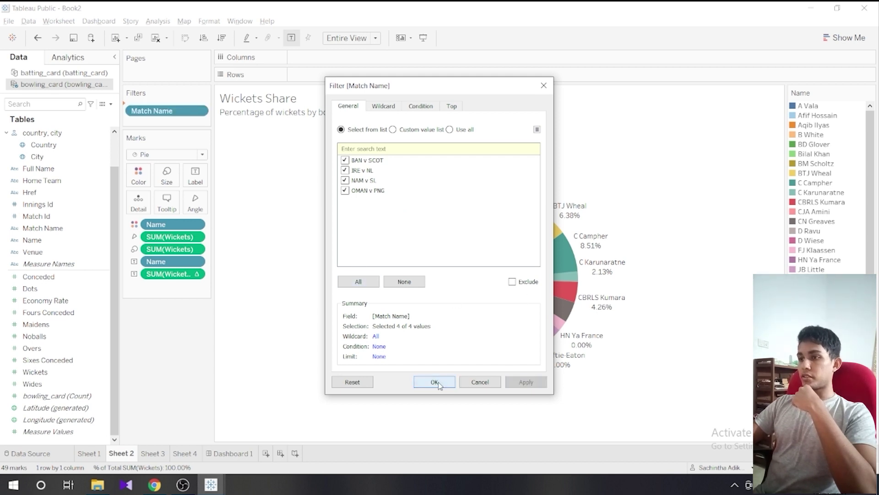
pyautogui.click(437, 382)
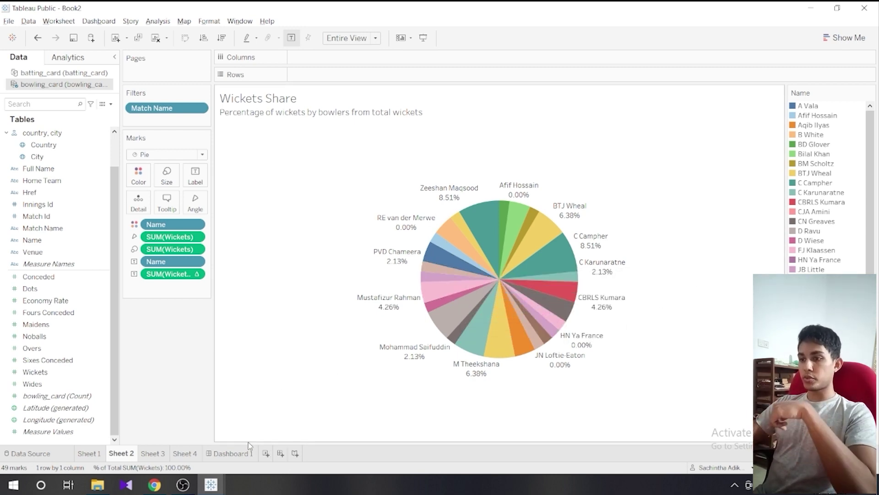
# Step: Show the Match Name filter of the Wickets Share sheet on Dashboard 1
pyautogui.click(254, 456)
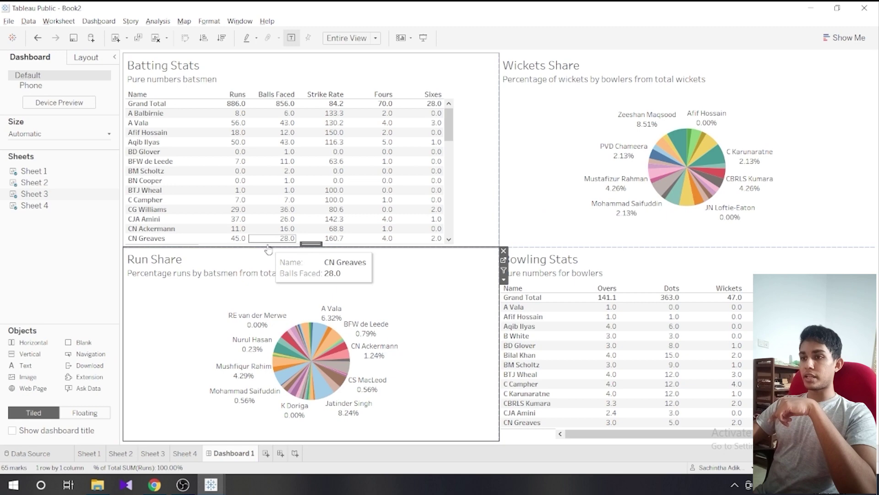
pyautogui.click(576, 139)
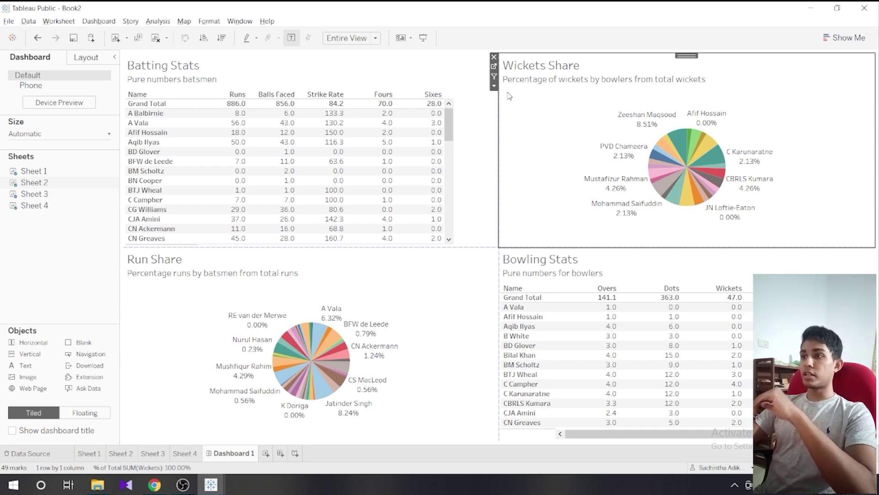
pyautogui.click(494, 86)
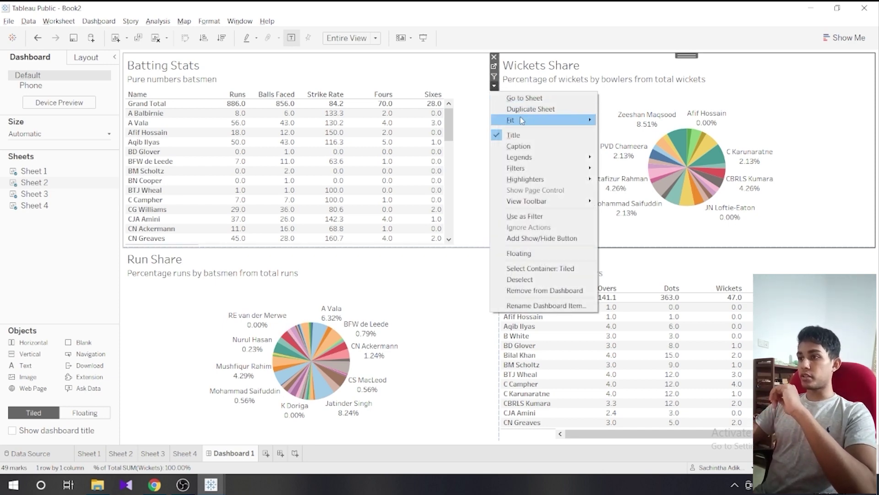
pyautogui.moveTo(523, 170)
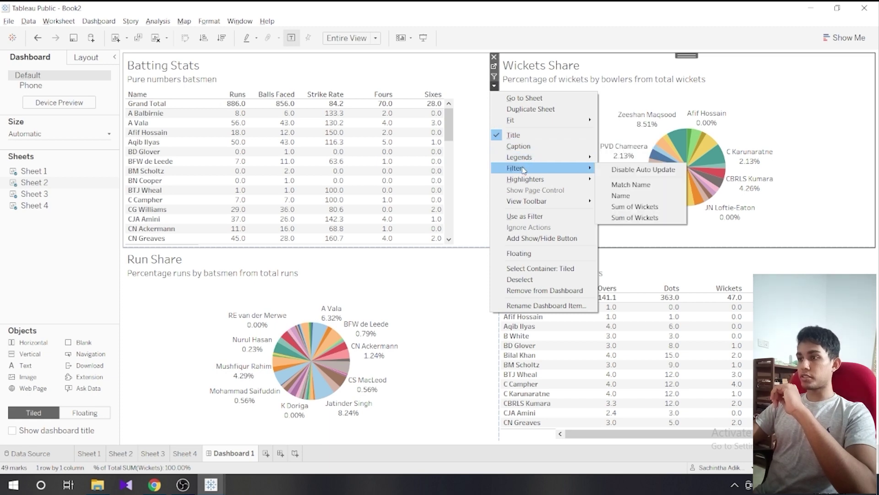
pyautogui.click(646, 185)
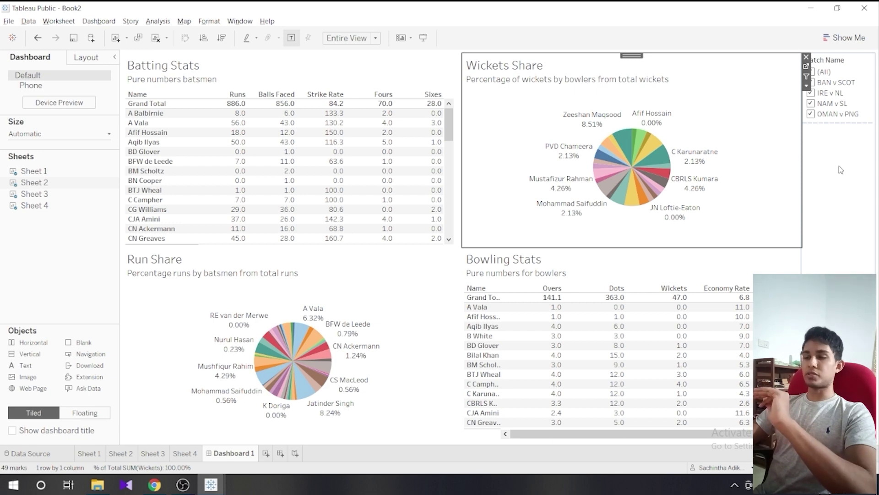
# Step: Test the Match Name filter by excluding NAM v SL and IRE v NL and including both matches again
pyautogui.click(812, 105)
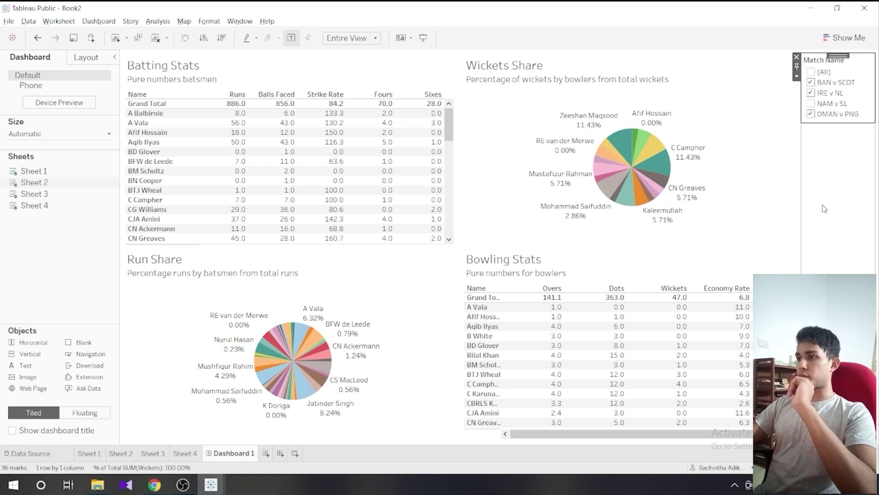
pyautogui.click(811, 94)
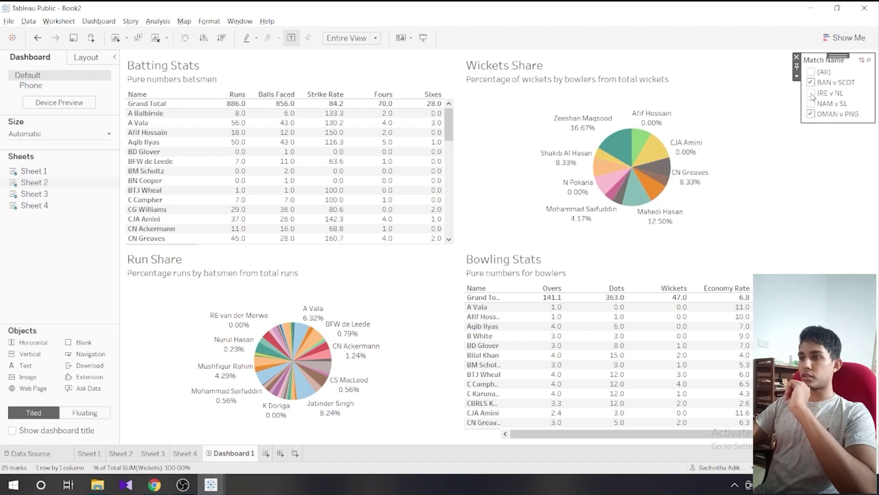
pyautogui.click(811, 93)
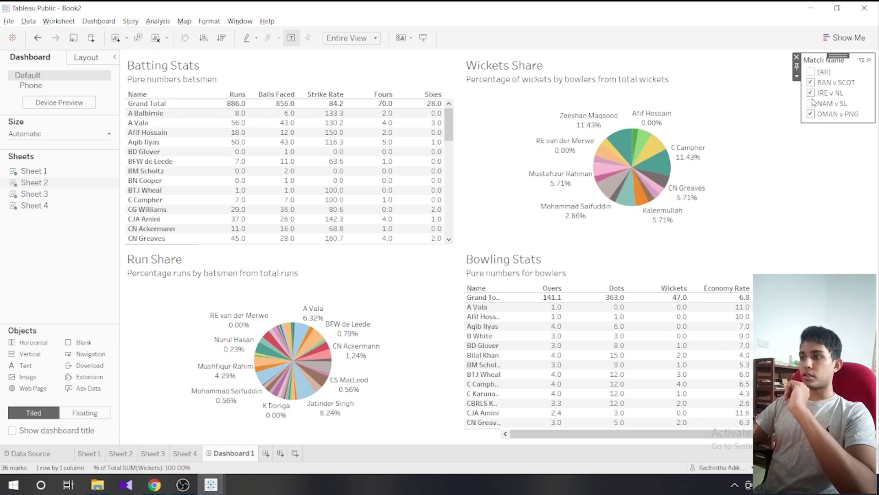
pyautogui.click(811, 105)
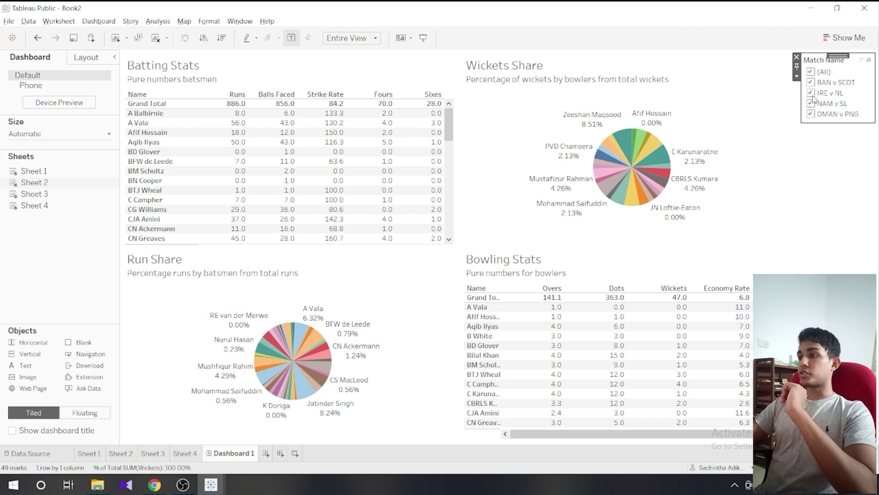
pyautogui.click(811, 94)
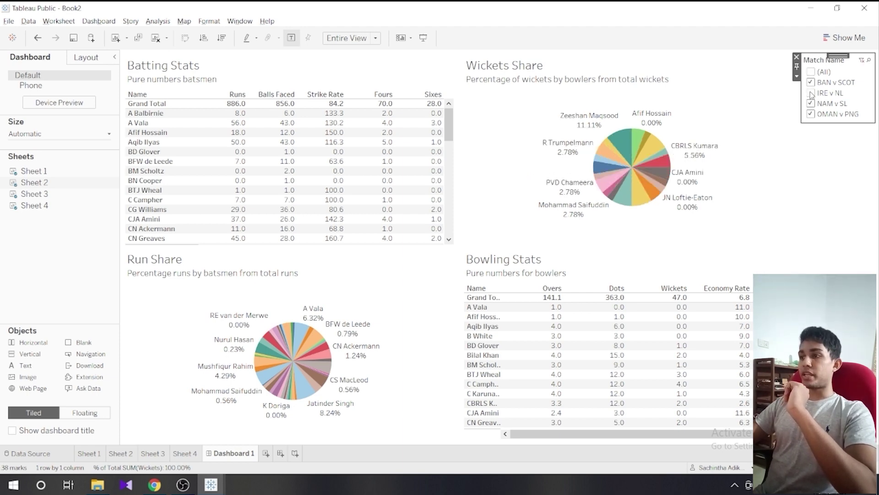
pyautogui.click(812, 104)
pyautogui.click(811, 104)
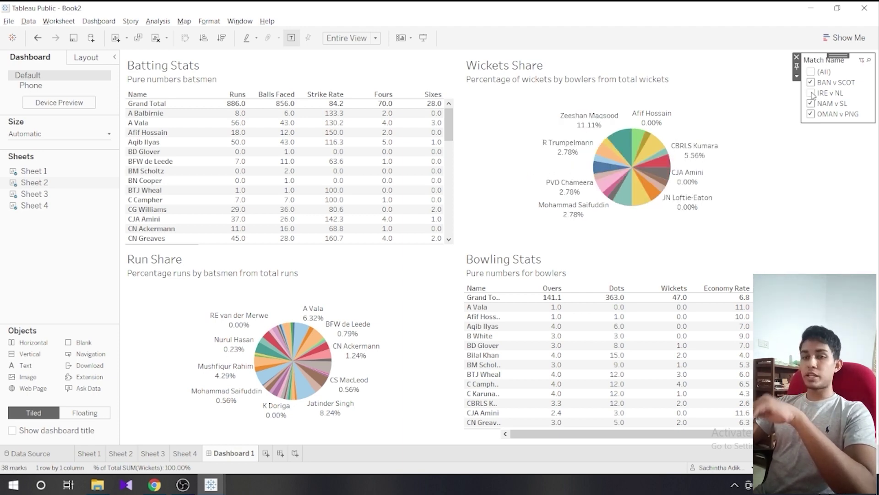
pyautogui.click(811, 94)
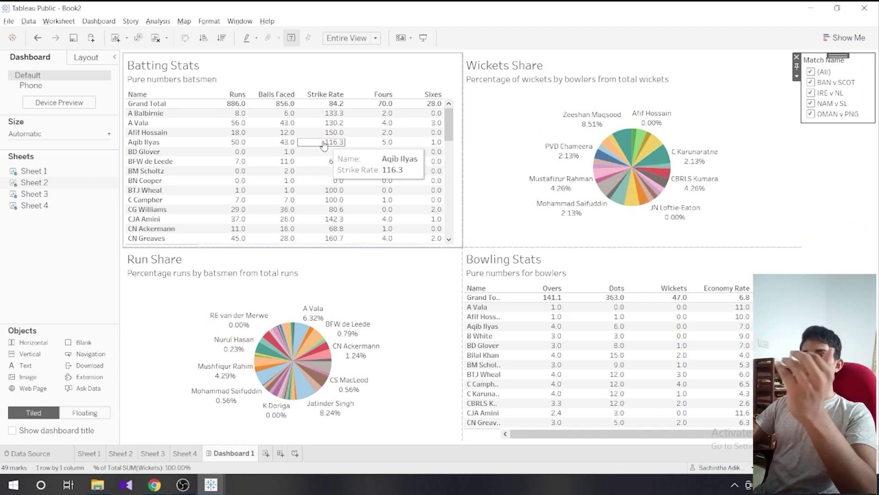
# Step: Exclude BAN v SCOT and IRE v NL in the Match Name filter and undo both exclusions
pyautogui.click(811, 83)
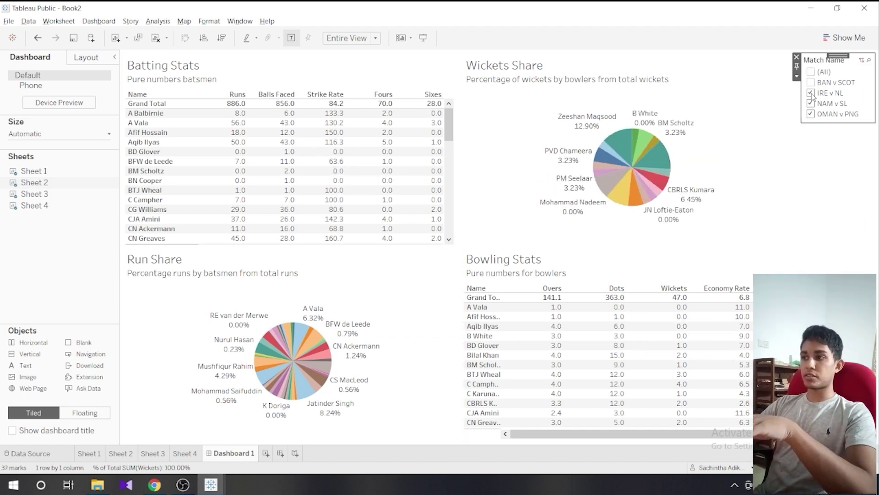
pyautogui.click(811, 94)
pyautogui.hotkey('ctrl', 'z')
pyautogui.hotkey('ctrl', 'z')
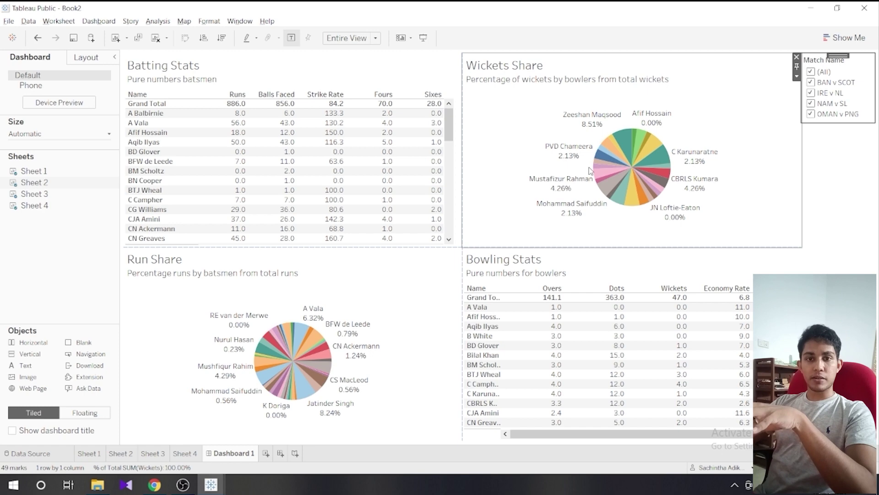
# Step: Review Sheets 1 to 4 and compare their tables and pie charts on Dashboard 1 with the Match Name filter
pyautogui.click(88, 454)
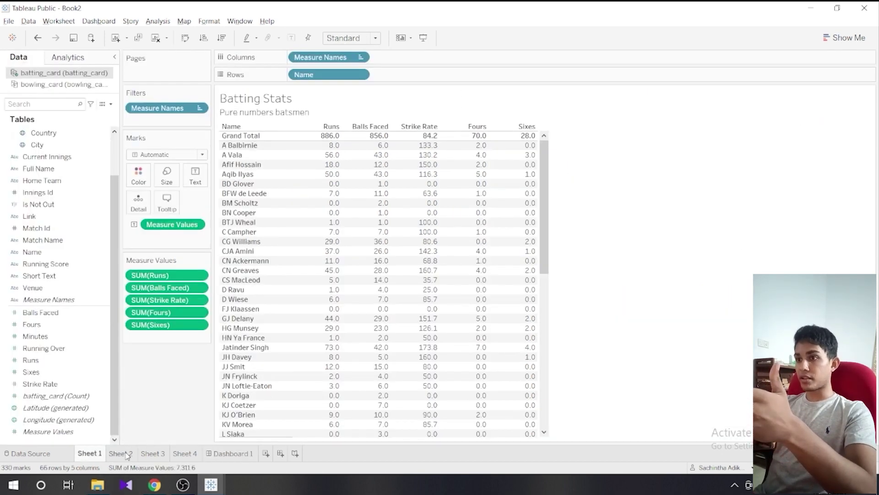
pyautogui.click(122, 454)
pyautogui.click(151, 454)
pyautogui.click(178, 454)
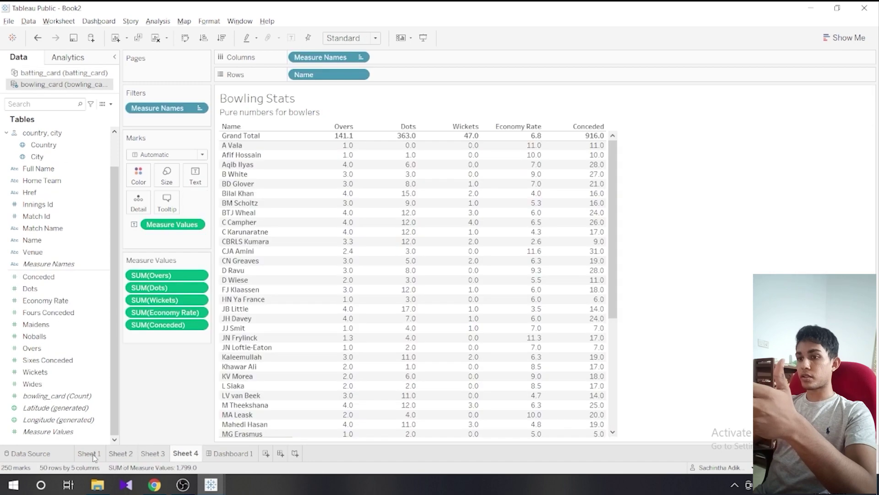
pyautogui.click(94, 455)
pyautogui.click(122, 454)
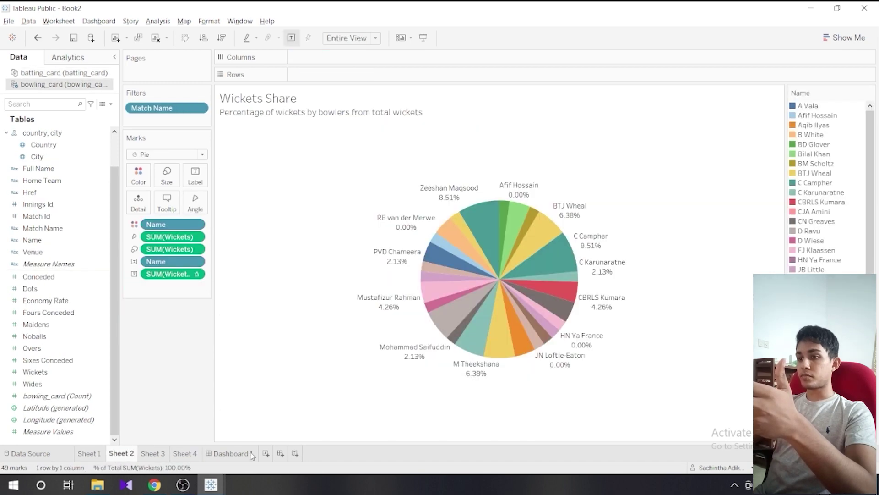
pyautogui.click(229, 453)
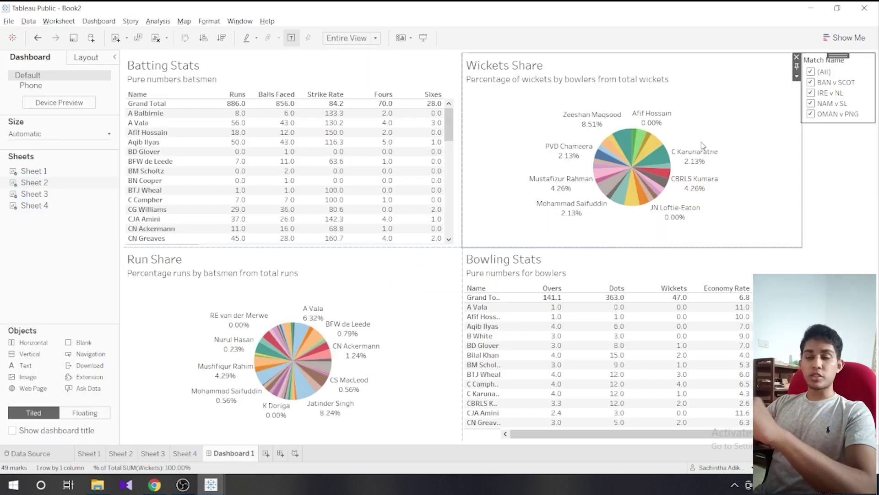
pyautogui.moveTo(664, 217)
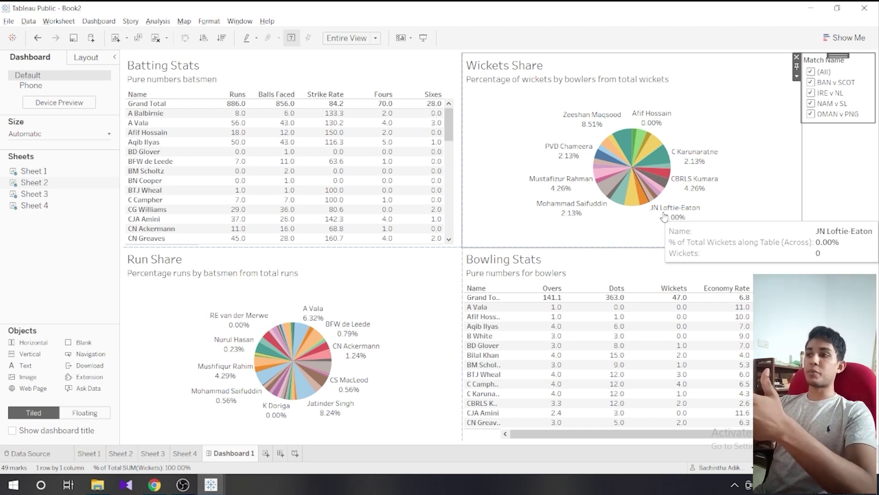
pyautogui.moveTo(719, 156)
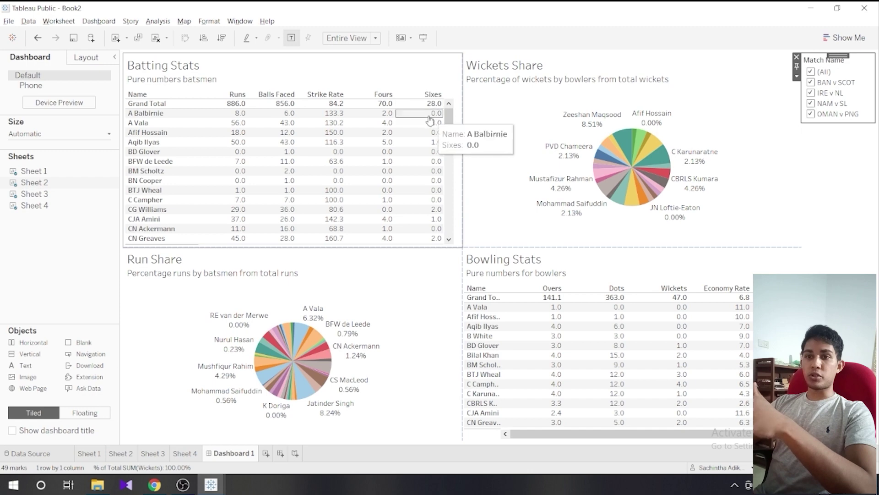
pyautogui.moveTo(415, 170)
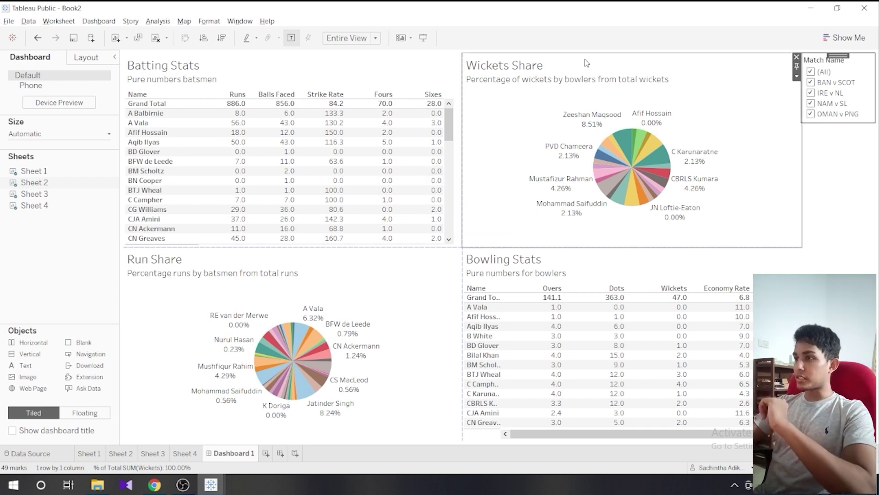
# Step: Apply the Match Name filter to Sheet 1, Sheet 3 and Sheet 4 in addition to Sheet 2
pyautogui.click(797, 76)
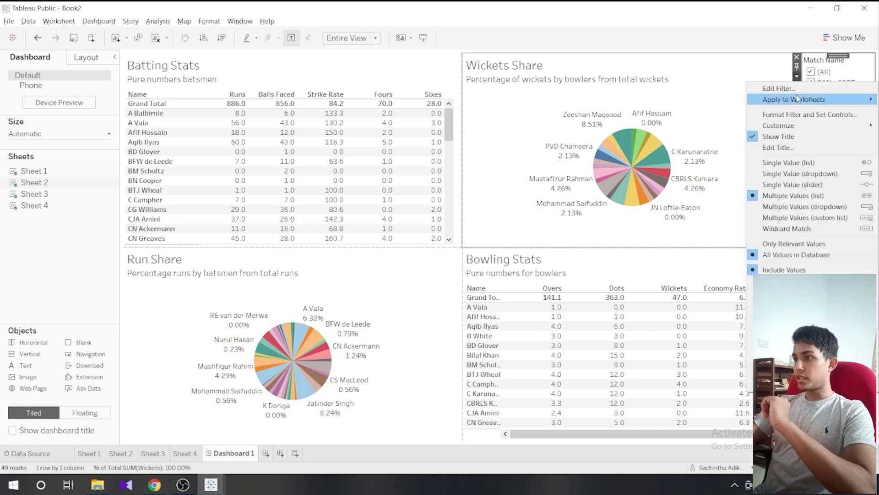
pyautogui.moveTo(797, 101)
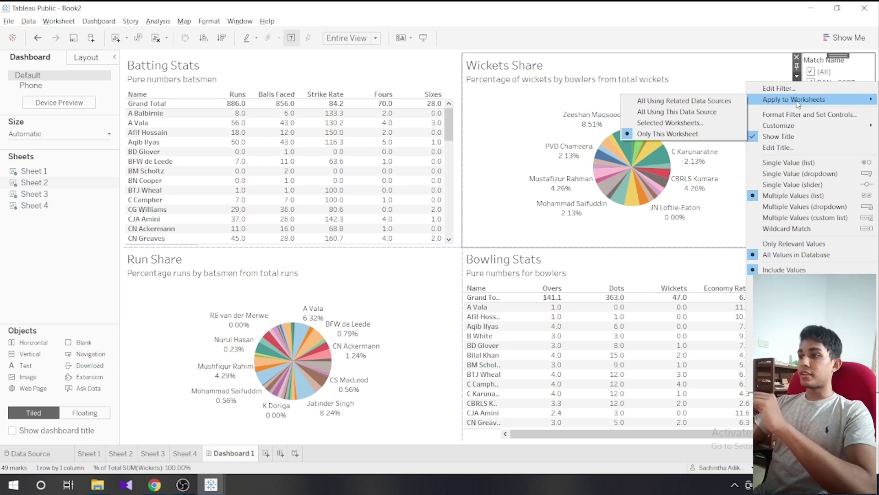
pyautogui.click(679, 123)
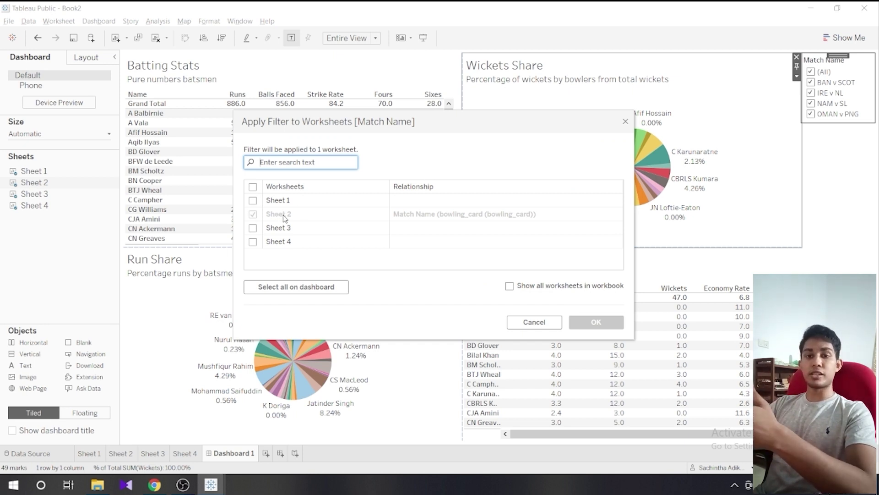
pyautogui.click(253, 200)
pyautogui.click(253, 227)
pyautogui.click(254, 242)
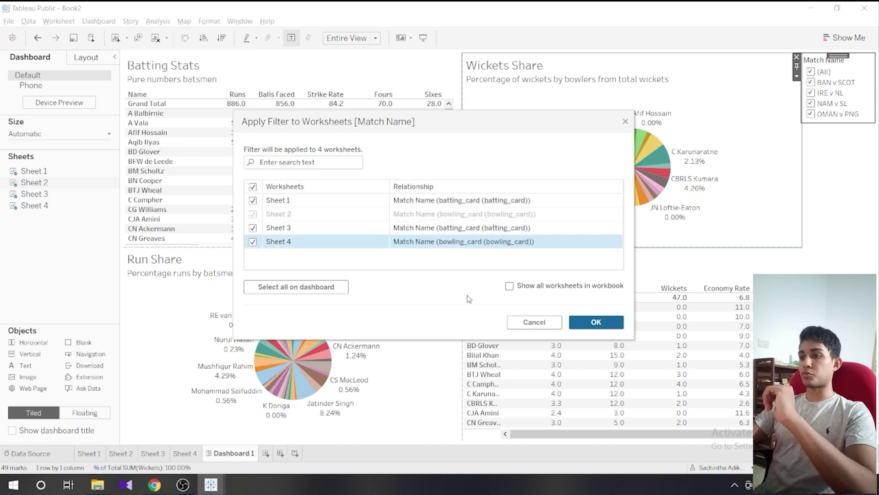
pyautogui.click(602, 323)
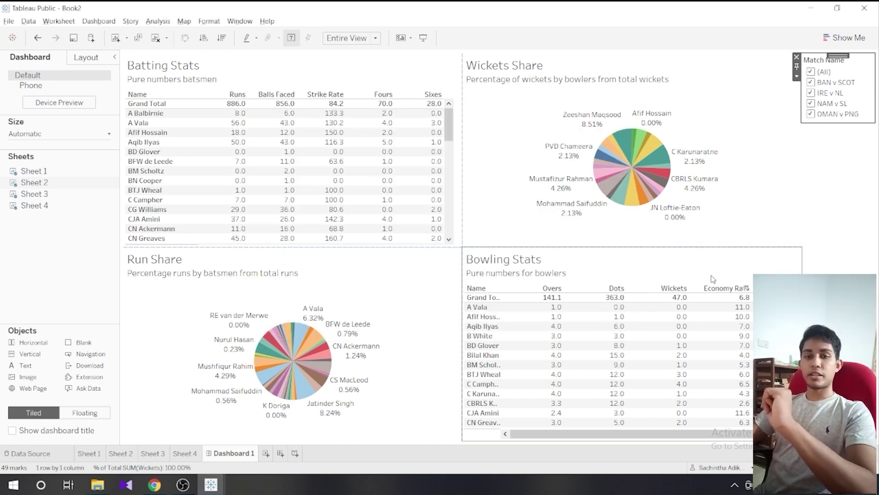
# Step: Test the shared Match Name filter on all four sheets by excluding IRE v NL and NAM v SL and restoring both
pyautogui.click(817, 96)
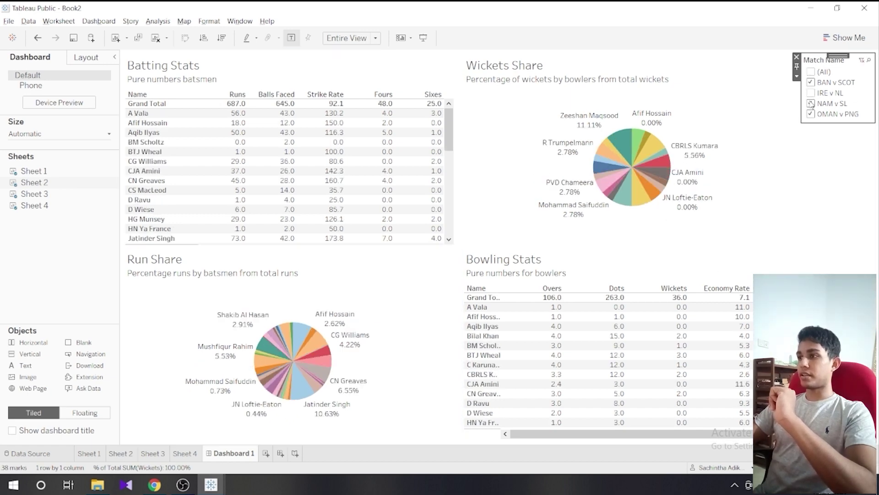
pyautogui.click(814, 105)
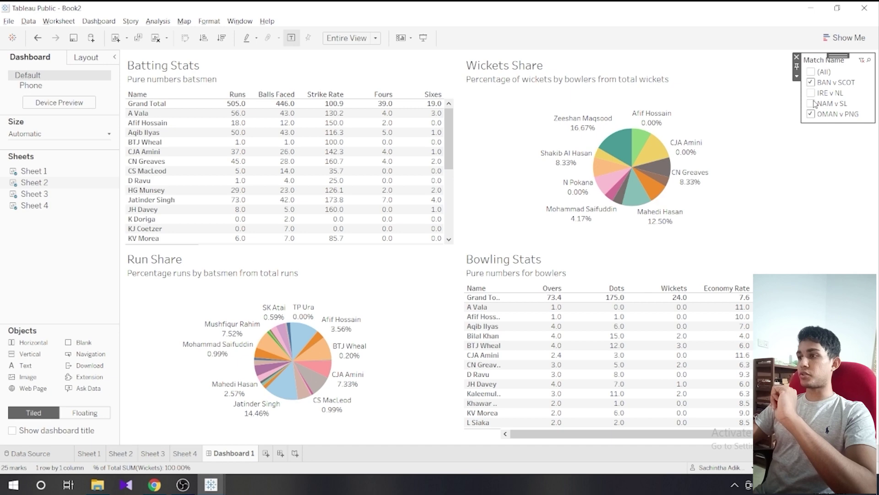
pyautogui.hotkey('ctrl', 'z')
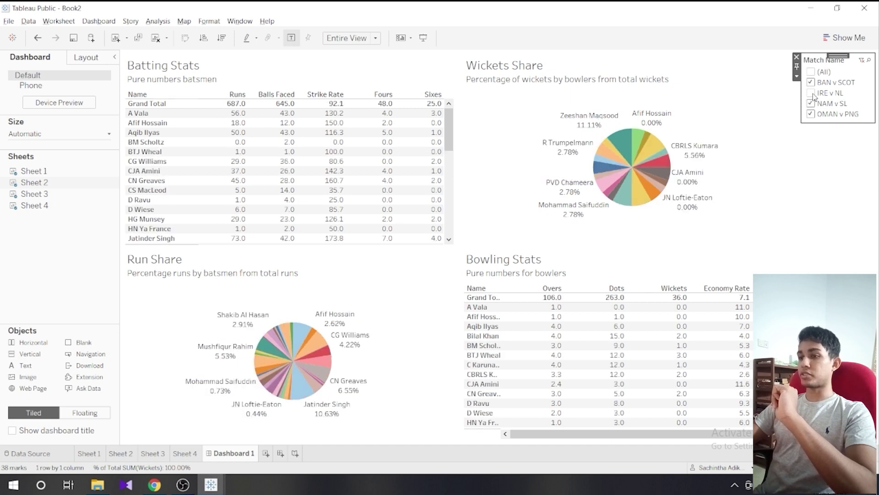
pyautogui.click(812, 92)
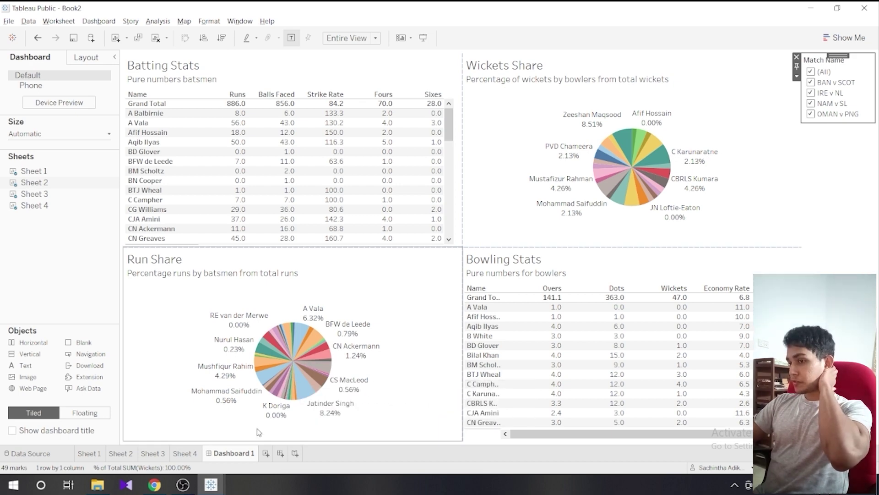
# Step: Check the Team filter in the ICC T20 WC 2021 Qualifiers Stats workbook and examine the current_innings column of the batting_card CSV in Excel
pyautogui.hotkey('alt', 'Tab')
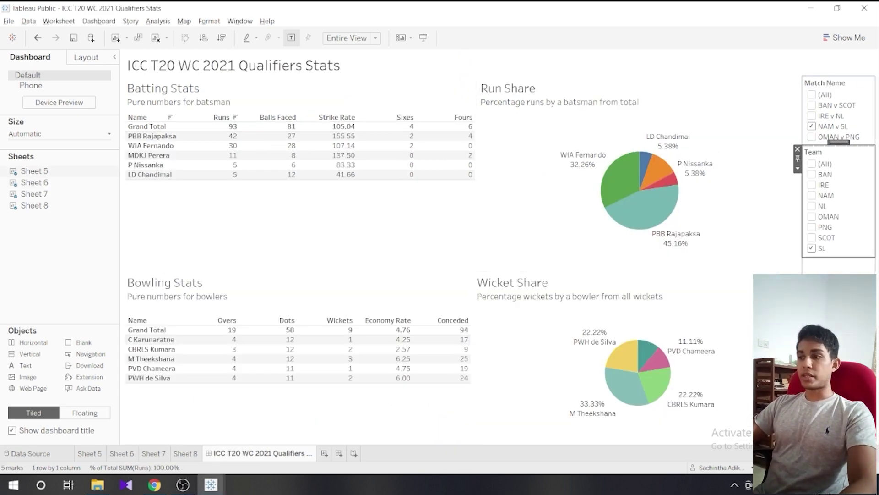
pyautogui.hotkey('alt', 'Tab')
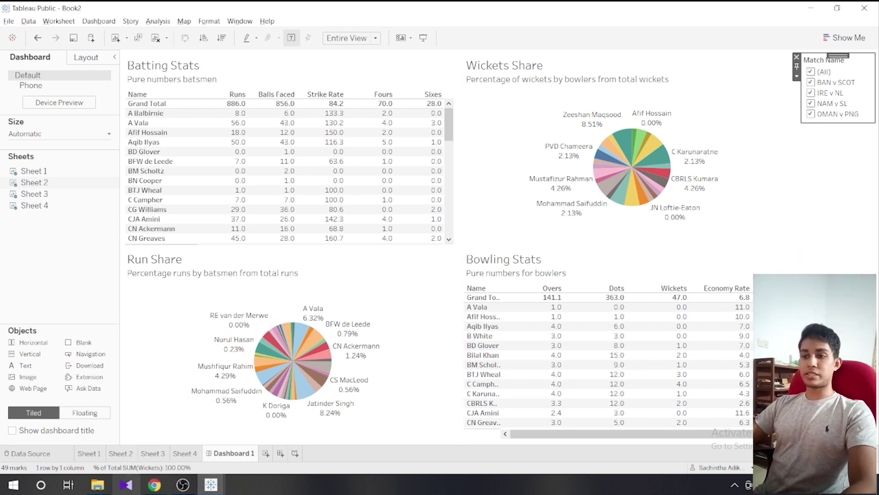
pyautogui.click(107, 491)
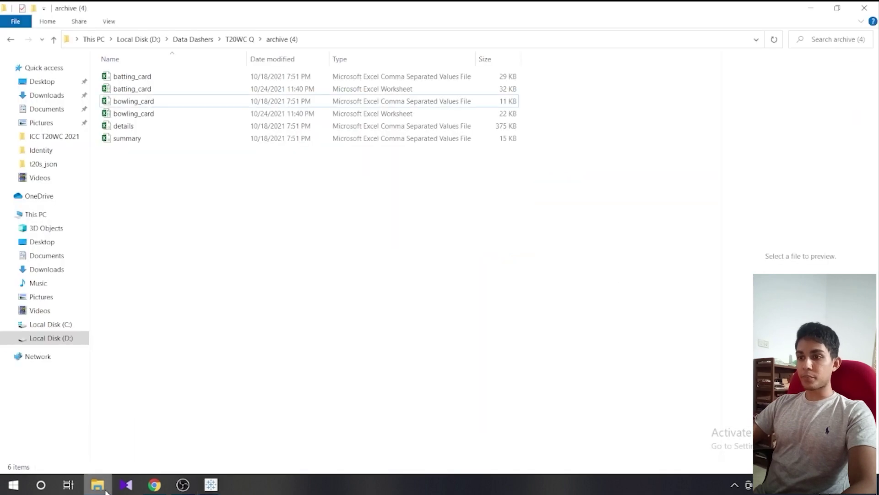
pyautogui.doubleClick(173, 81)
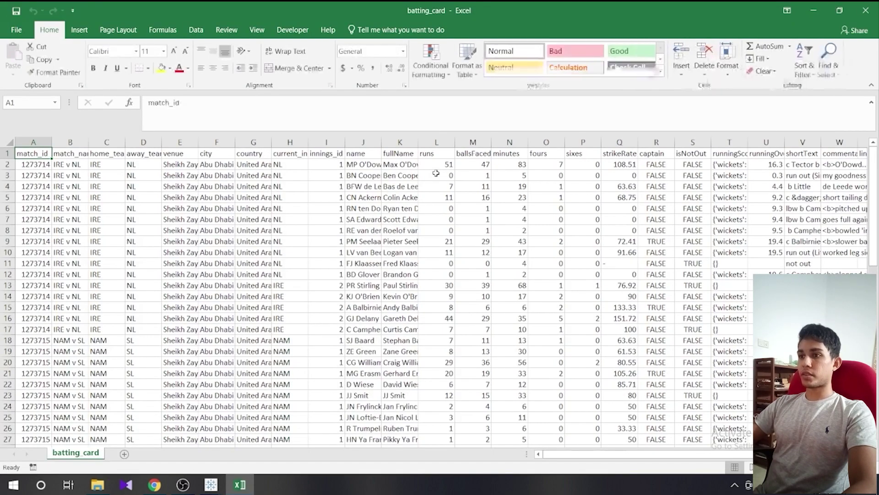
pyautogui.click(290, 155)
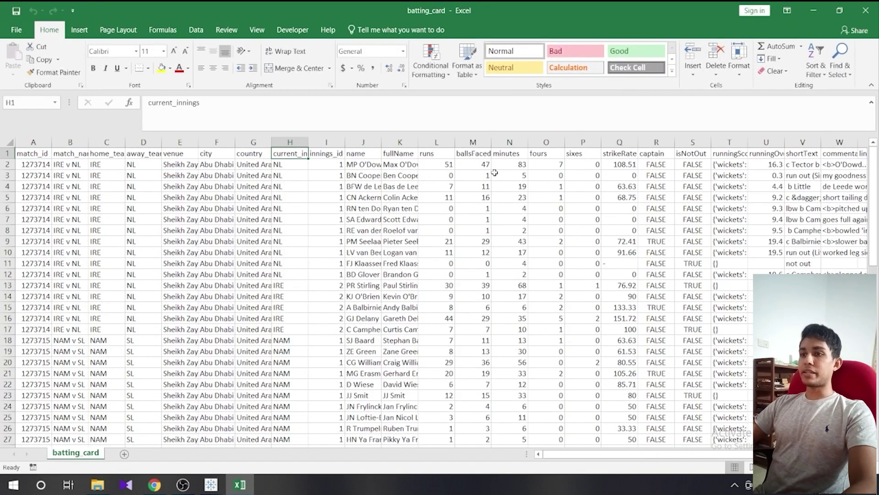
# Step: Look through the column headers of the batting_card sheet and examine the current_innings column for the batting team of each row
pyautogui.press('Right')
pyautogui.press('Right')
pyautogui.press('Right')
pyautogui.press('Right')
pyautogui.press('Right')
pyautogui.press('Right')
pyautogui.press('Right')
pyautogui.press('Right')
pyautogui.press('Right')
pyautogui.press('Right')
pyautogui.press('Right')
pyautogui.press('Right')
pyautogui.press('Right')
pyautogui.press('Right')
pyautogui.press('Right')
pyautogui.press('Right')
pyautogui.press('Right')
pyautogui.press('Right')
pyautogui.press('Right')
pyautogui.press('Right')
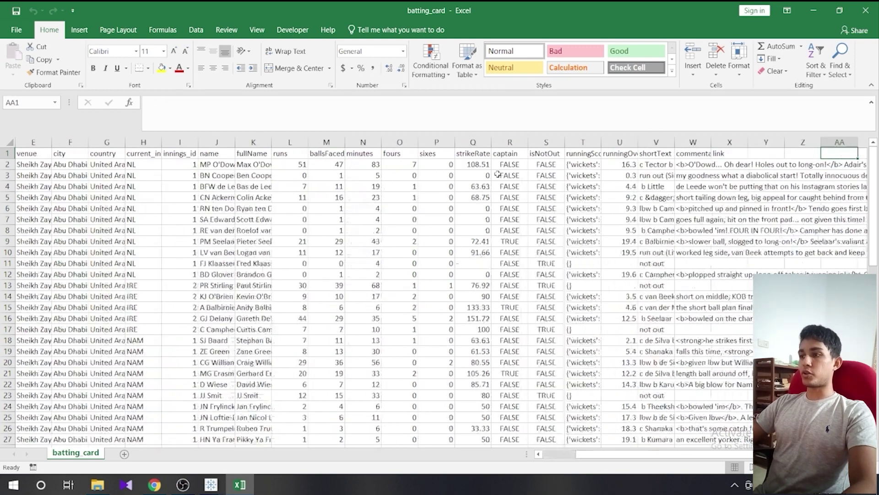
pyautogui.press('Left')
pyautogui.press('Left')
pyautogui.press('Left')
pyautogui.press('Left')
pyautogui.press('Left')
pyautogui.press('Left')
pyautogui.press('Left')
pyautogui.press('Left')
pyautogui.press('Left')
pyautogui.press('Left')
pyautogui.press('Left')
pyautogui.press('Left')
pyautogui.press('Left')
pyautogui.press('Left')
pyautogui.press('Left')
pyautogui.press('Left')
pyautogui.press('Left')
pyautogui.press('Left')
pyautogui.press('Left')
pyautogui.press('Left')
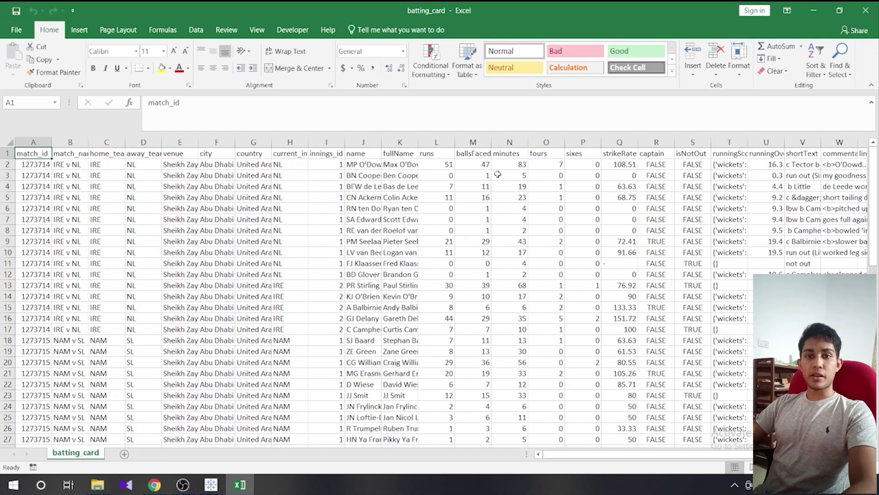
pyautogui.press('Right')
pyautogui.press('Right')
pyautogui.press('Right')
pyautogui.press('Right')
pyautogui.press('Right')
pyautogui.press('Right')
pyautogui.press('Right')
pyautogui.press('Right')
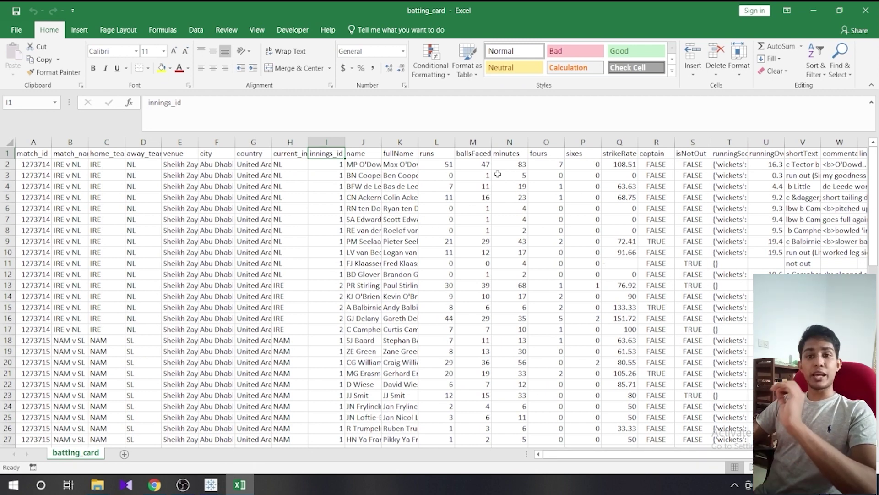
pyautogui.press('Left')
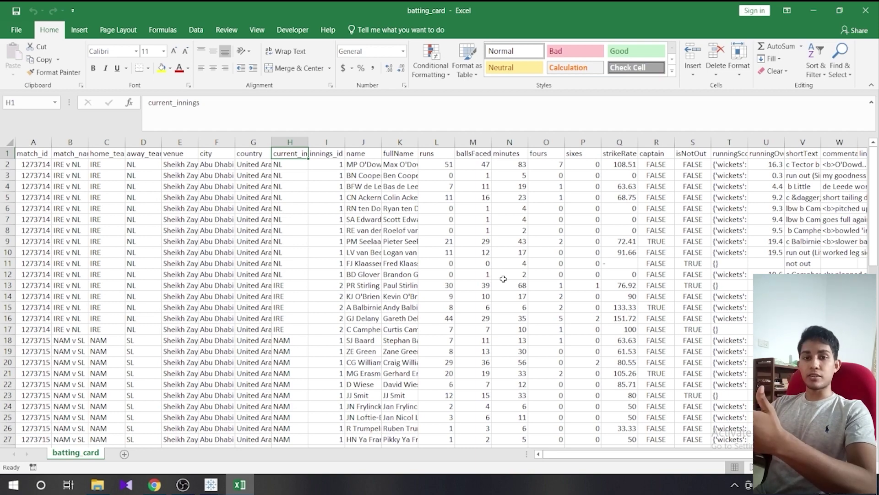
pyautogui.scroll(-1, 503, 279)
pyautogui.scroll(1, 503, 279)
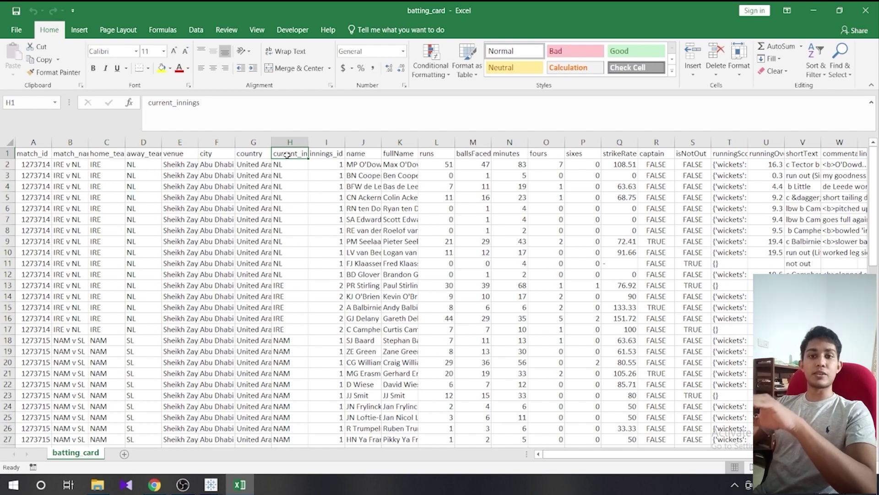
# Step: Bring up the bowling_card sheet, look through its column headers and examine the bowling_team column
pyautogui.click(812, 6)
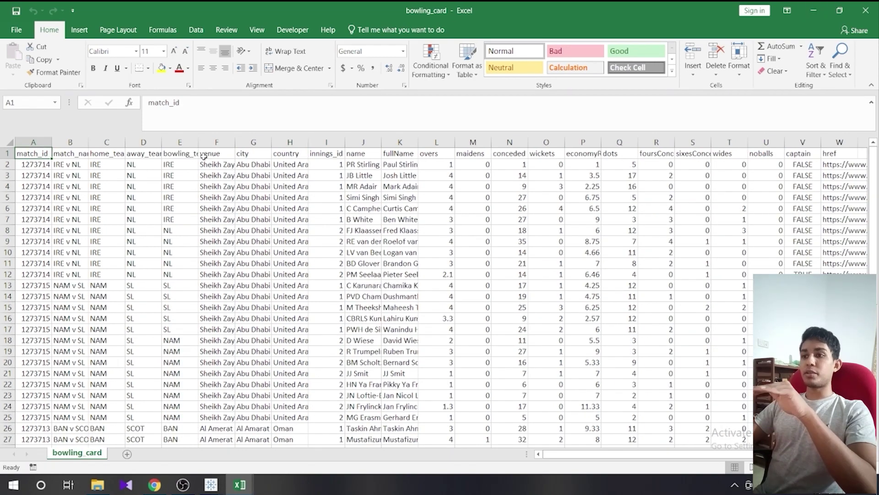
pyautogui.press('Right')
pyautogui.press('Right')
pyautogui.press('Right')
pyautogui.press('Right')
pyautogui.press('Right')
pyautogui.press('Right')
pyautogui.press('Right')
pyautogui.press('Right')
pyautogui.press('Right')
pyautogui.press('Right')
pyautogui.press('Right')
pyautogui.press('Right')
pyautogui.press('Right')
pyautogui.press('Right')
pyautogui.press('Right')
pyautogui.press('Right')
pyautogui.press('Right')
pyautogui.press('Right')
pyautogui.press('Right')
pyautogui.press('Right')
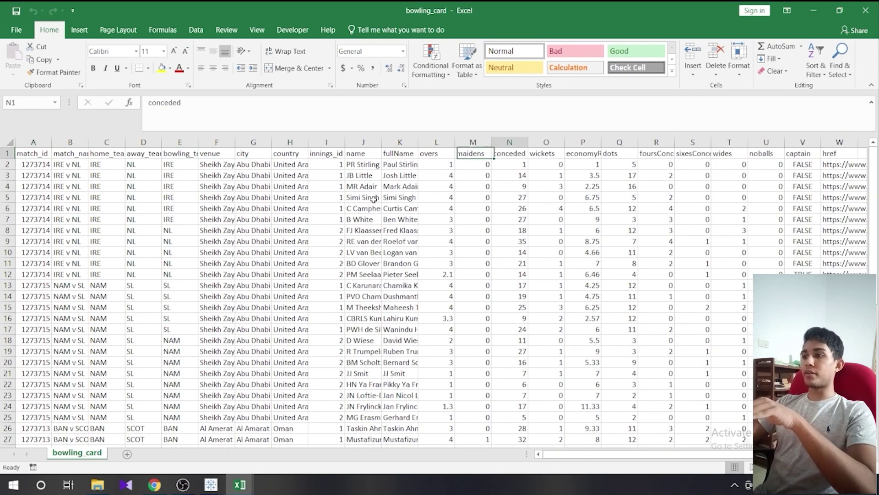
pyautogui.press('Left')
pyautogui.press('Left')
pyautogui.press('Left')
pyautogui.press('Left')
pyautogui.press('Left')
pyautogui.press('Left')
pyautogui.press('Left')
pyautogui.press('Left')
pyautogui.press('Left')
pyautogui.press('Left')
pyautogui.press('Left')
pyautogui.press('Left')
pyautogui.press('Left')
pyautogui.press('Left')
pyautogui.press('Left')
pyautogui.press('Left')
pyautogui.press('Left')
pyautogui.press('Left')
pyautogui.press('Left')
pyautogui.press('Left')
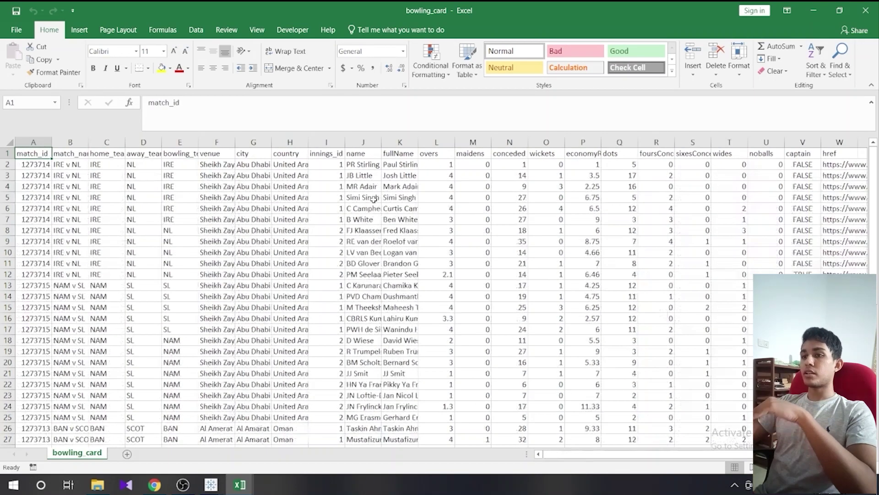
pyautogui.press('Right')
pyautogui.press('Right')
pyautogui.press('Right')
pyautogui.press('Right')
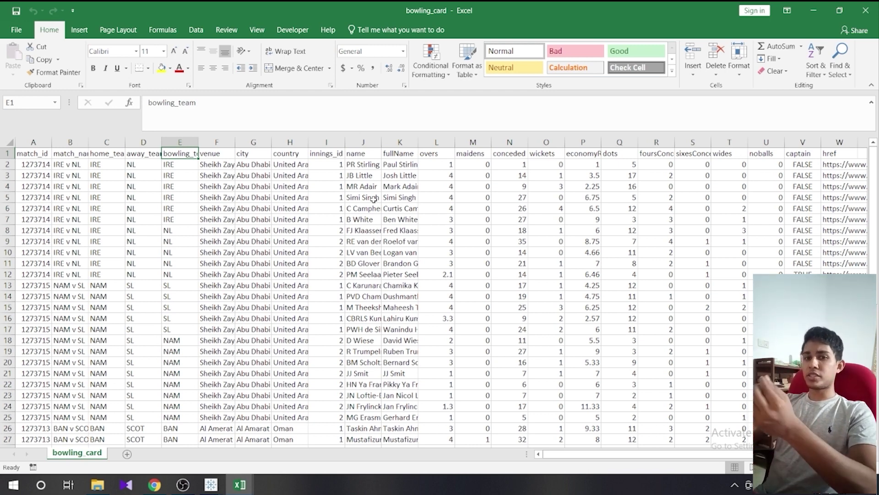
# Step: Include BAN and IRE in the Team filter of the ICC T20 WC 2021 Qualifiers Stats workbook and return to the bowling_card sheet
pyautogui.hotkey('alt', 'Tab')
pyautogui.hotkey('alt', 'Tab')
pyautogui.hotkey('alt', 'Tab')
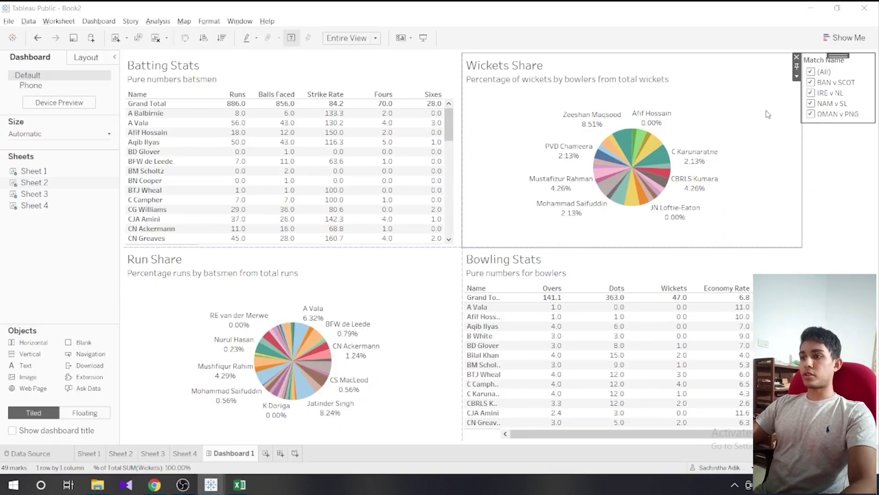
pyautogui.hotkey('alt', 'Tab')
pyautogui.hotkey('alt', 'Tab')
pyautogui.hotkey('alt', 'Tab')
pyautogui.hotkey('alt', 'Tab')
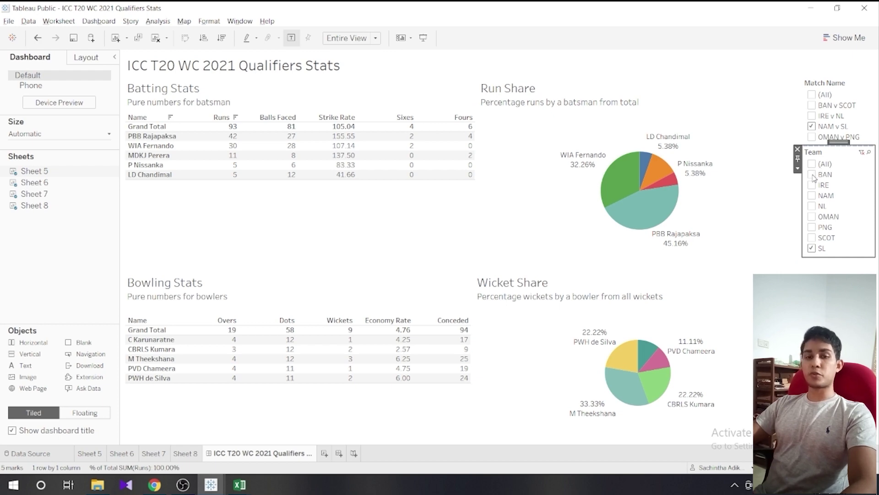
pyautogui.click(812, 175)
pyautogui.click(812, 185)
pyautogui.hotkey('alt', 'Tab')
pyautogui.hotkey('alt', 'Tab')
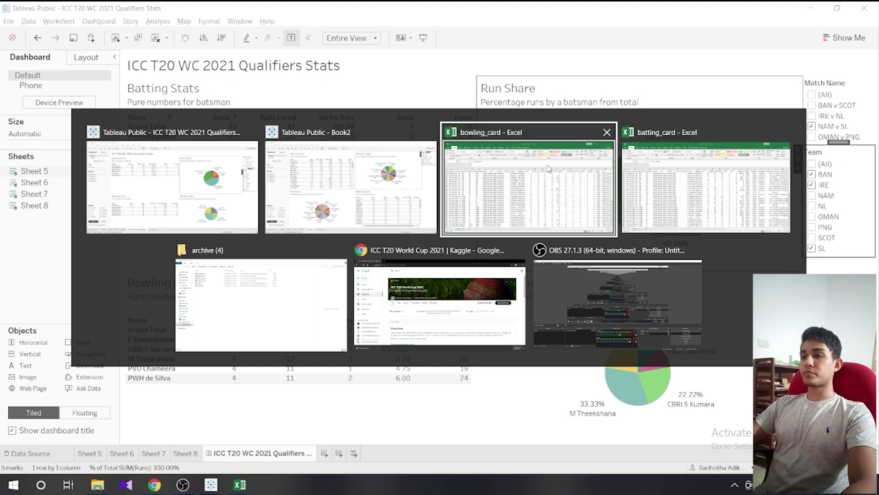
pyautogui.click(549, 168)
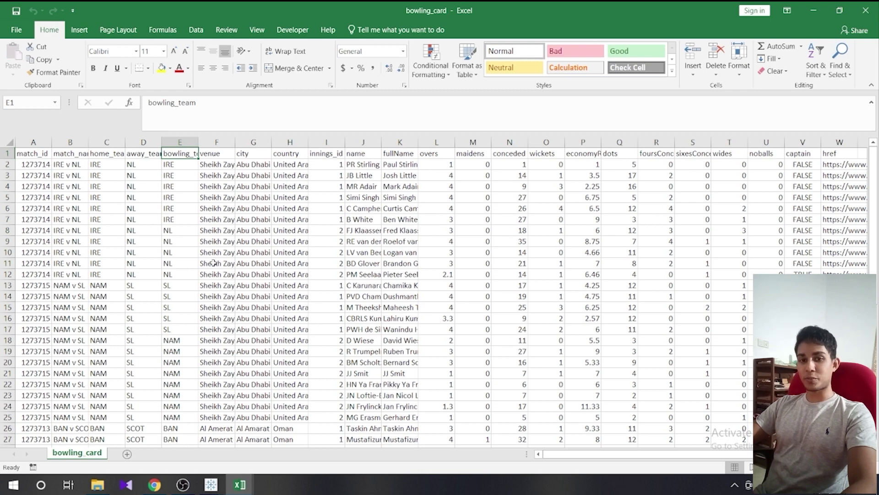
# Step: In Book2's Sheet 1, add a custom blend relationship mapping Current Innings from batting_card to Bowling Team from bowling_card
pyautogui.hotkey('alt', 'Tab')
pyautogui.moveTo(219, 487)
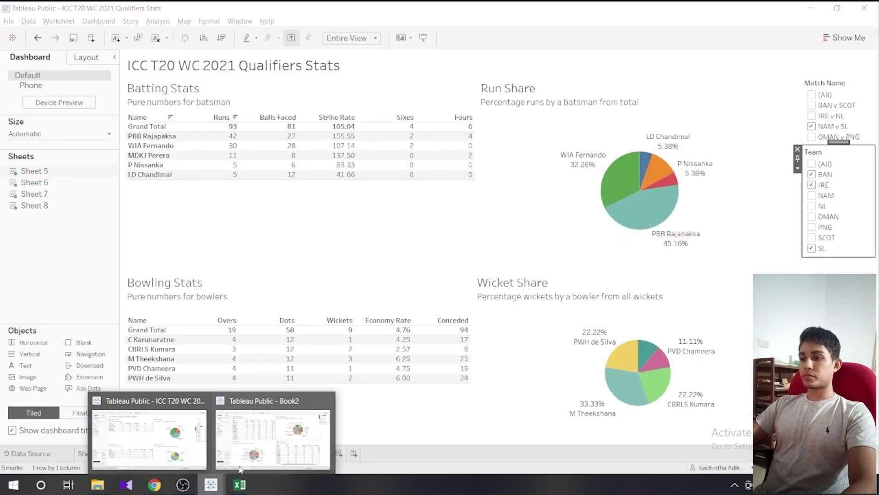
pyautogui.click(273, 430)
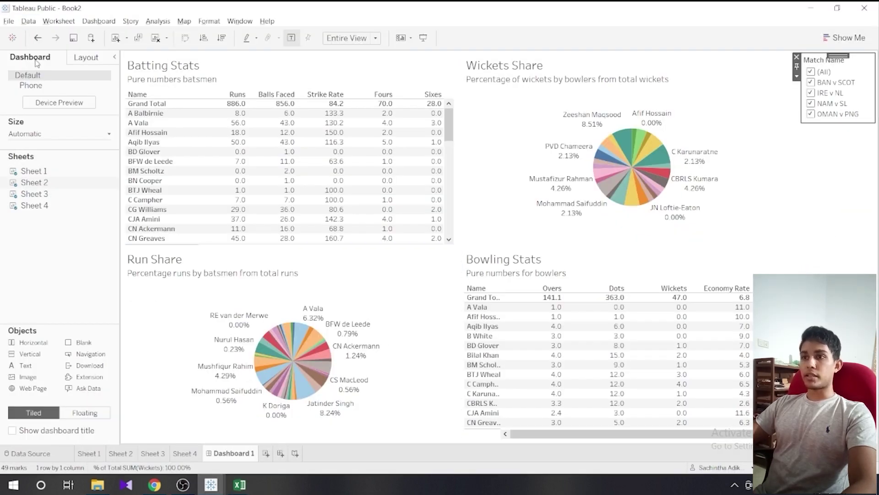
pyautogui.click(89, 453)
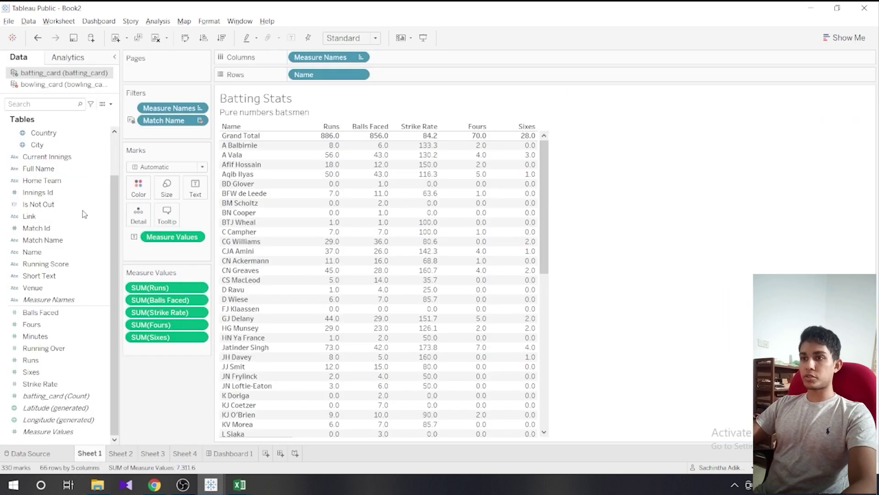
pyautogui.click(28, 22)
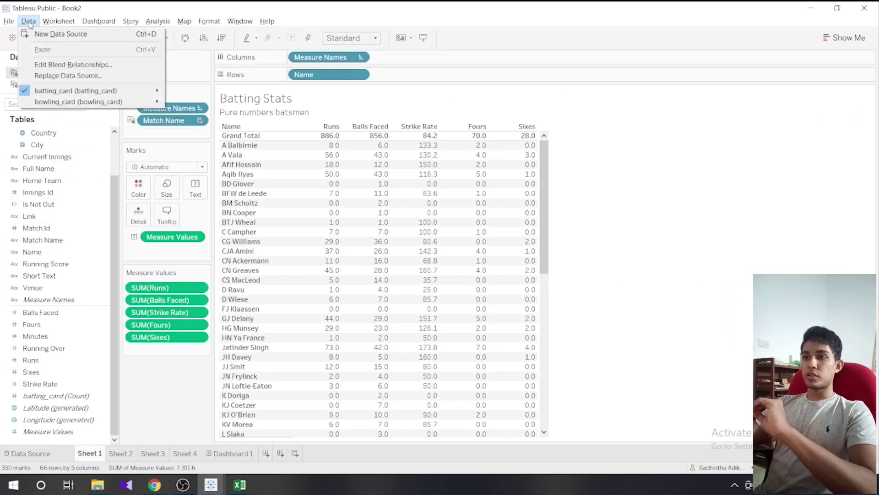
pyautogui.click(66, 64)
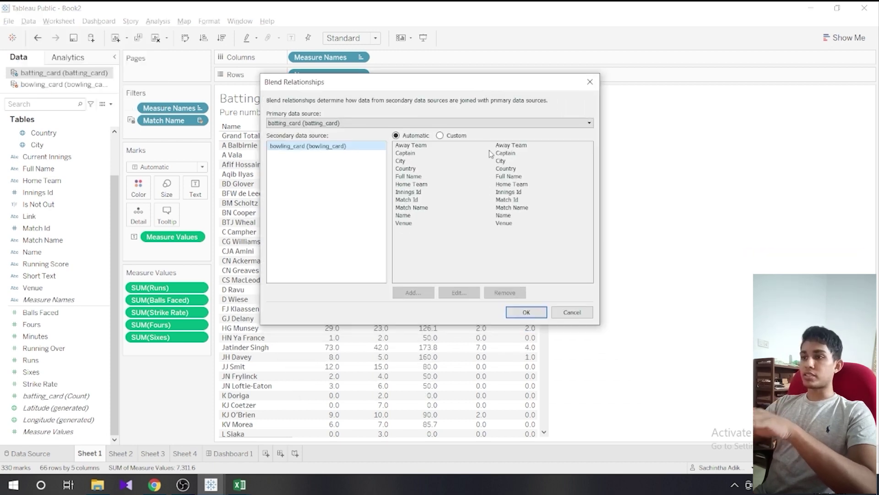
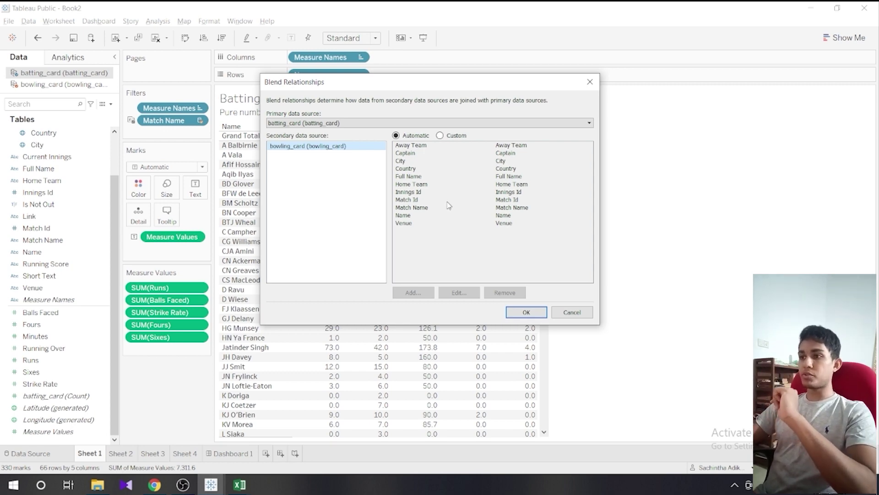
pyautogui.click(448, 138)
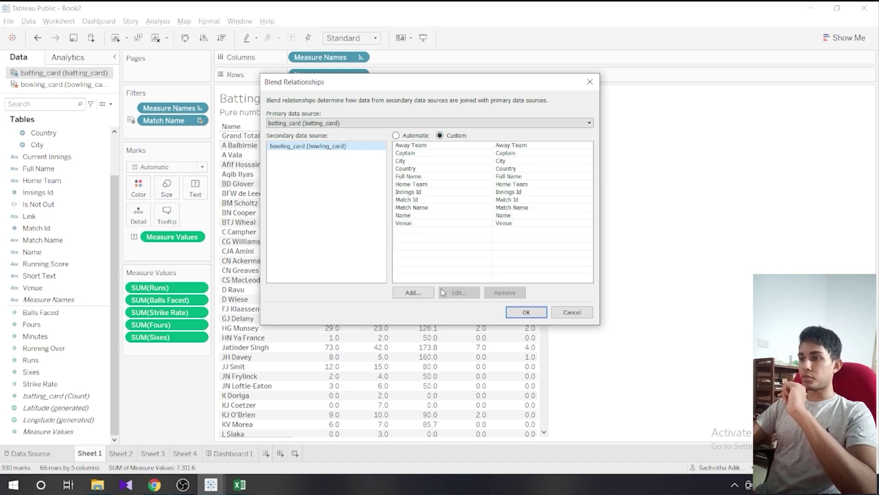
pyautogui.click(413, 292)
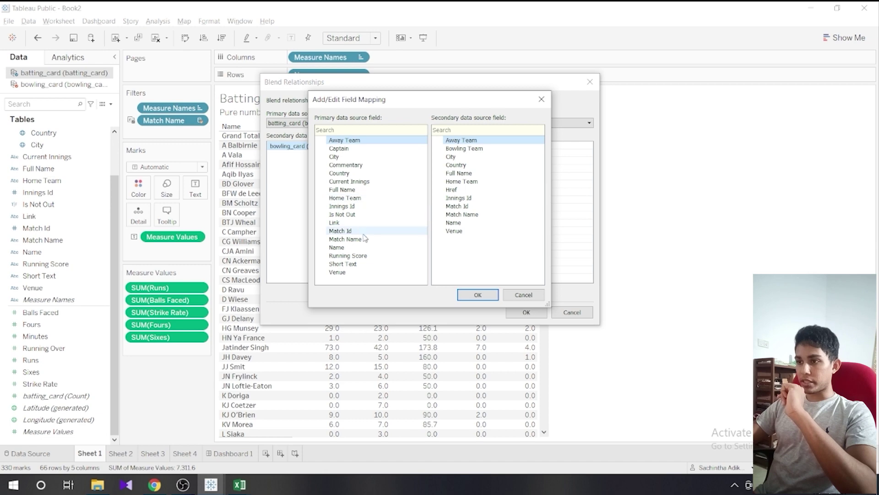
pyautogui.click(370, 181)
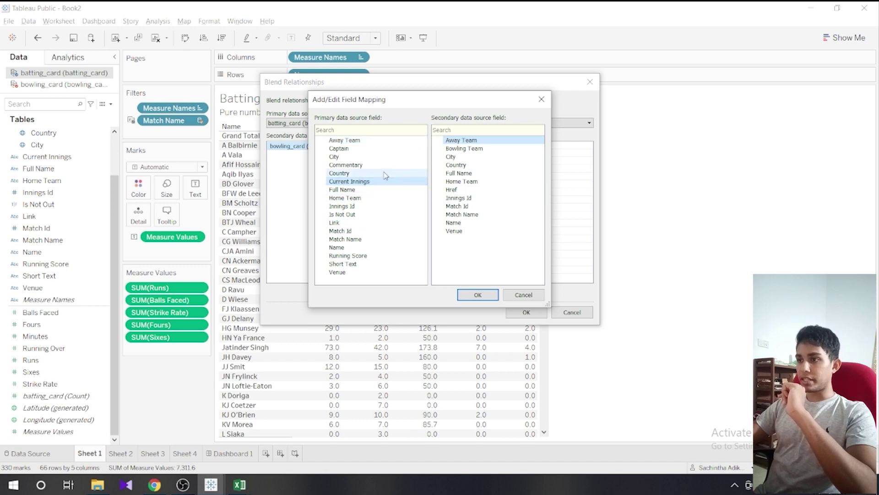
pyautogui.click(476, 149)
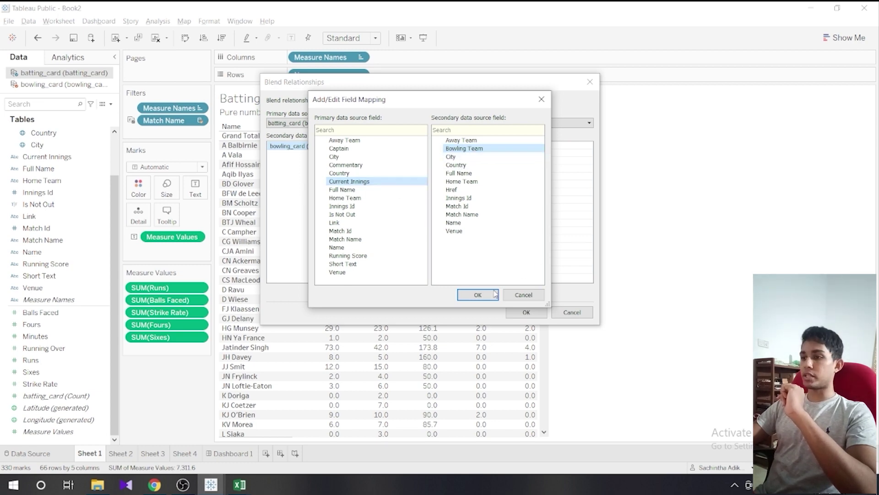
pyautogui.click(478, 294)
pyautogui.click(526, 312)
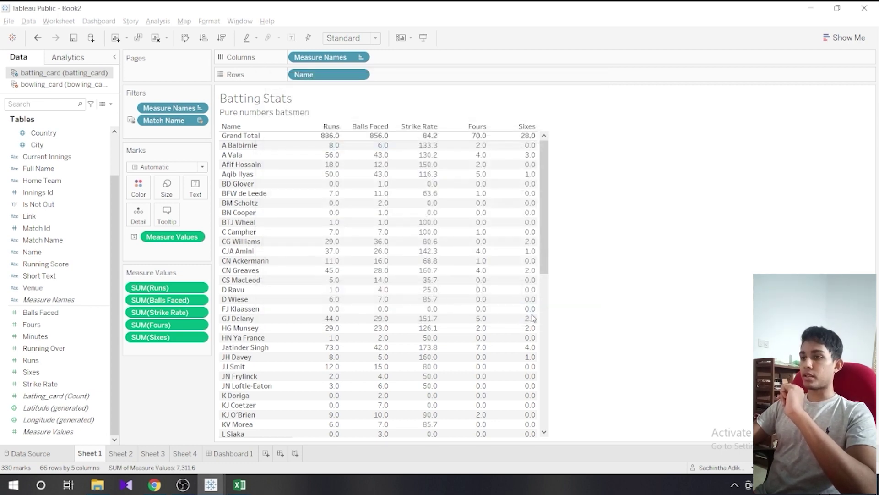
# Step: Compare the fields of the batting_card and bowling_card data sources, looking for the columns that hold the team
pyautogui.click(62, 84)
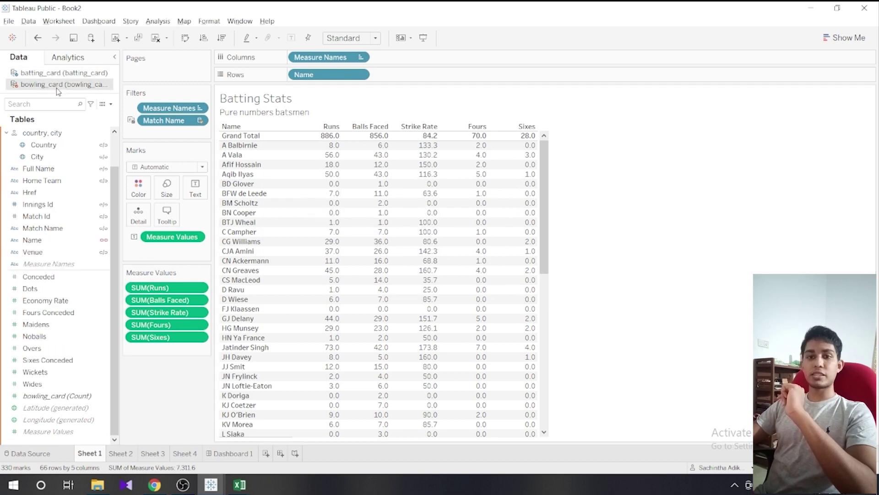
pyautogui.click(60, 73)
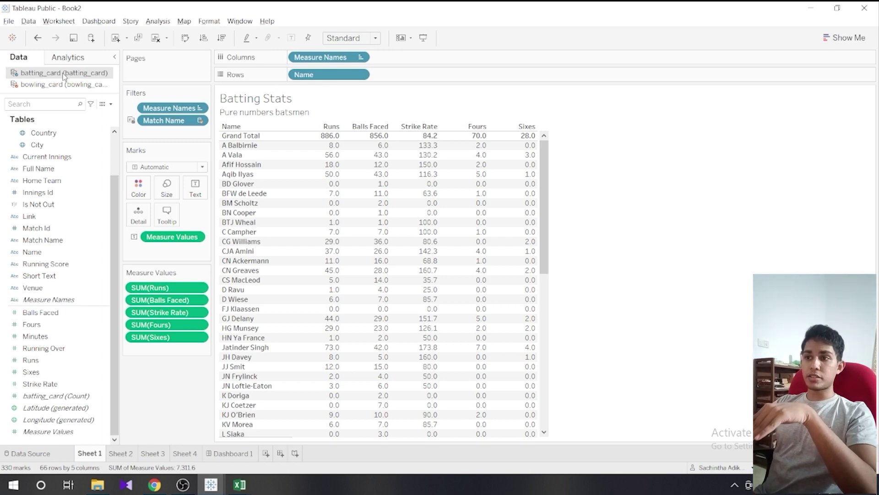
pyautogui.click(63, 83)
pyautogui.click(63, 73)
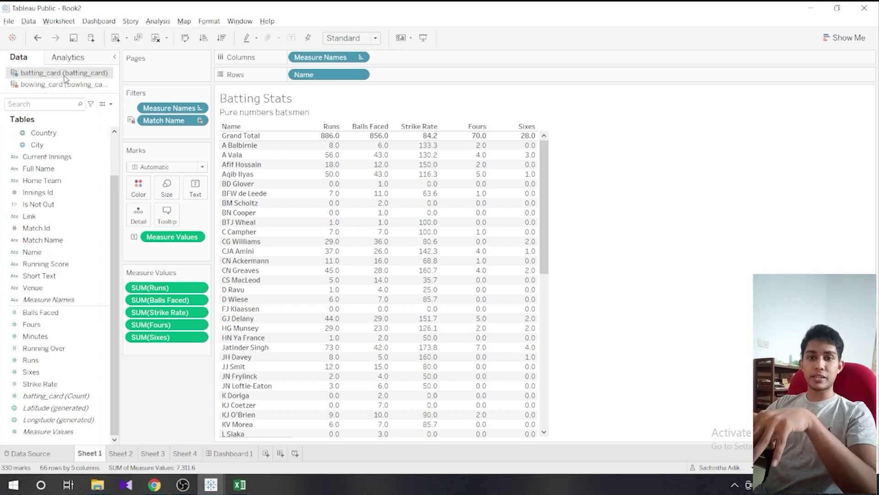
pyautogui.click(64, 85)
pyautogui.click(63, 74)
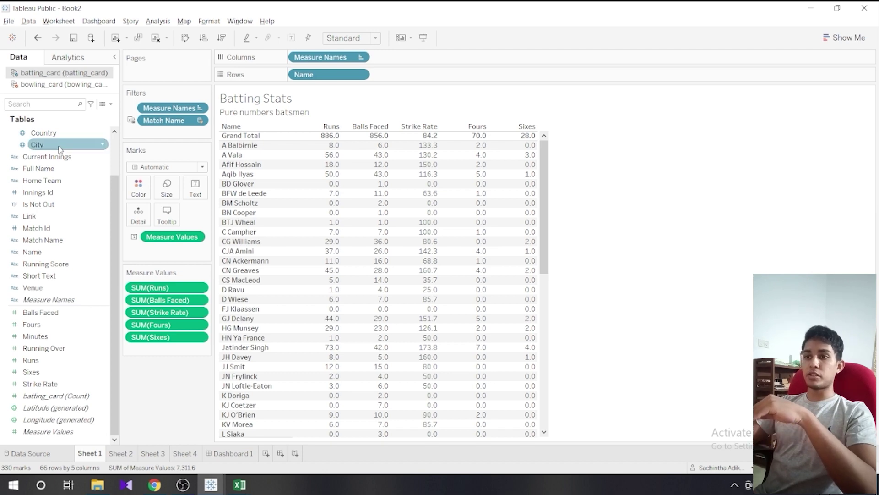
pyautogui.moveTo(60, 157); pyautogui.dragTo(81, 153)
pyautogui.click(65, 84)
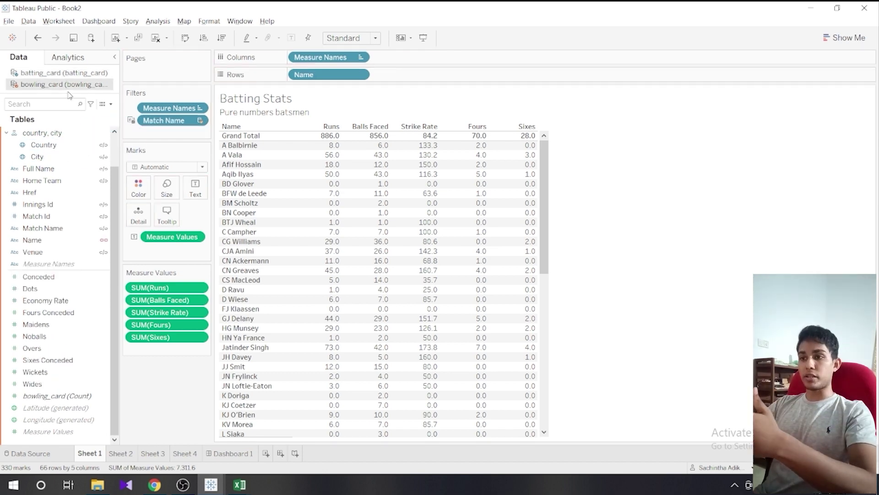
pyautogui.scroll(1, 46, 146)
pyautogui.moveTo(45, 144); pyautogui.dragTo(67, 137)
pyautogui.click(69, 73)
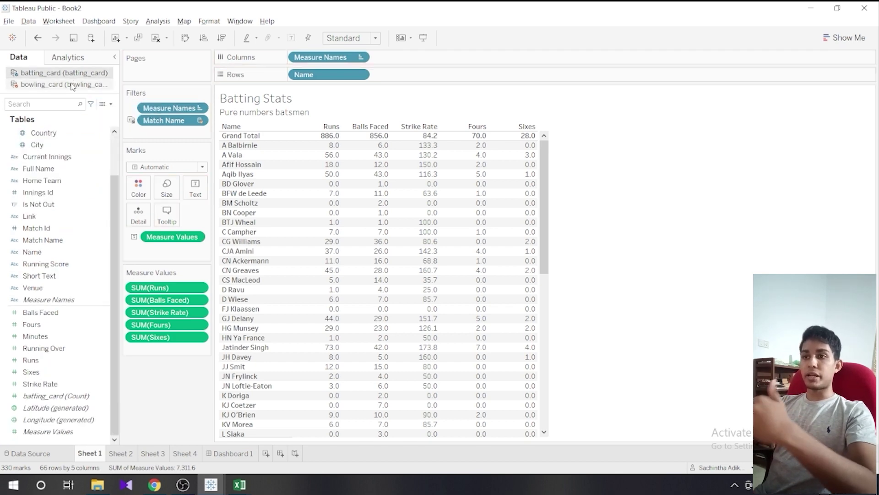
# Step: Add Current Innings from batting_card as a filter on Sheet 1 with all teams selected
pyautogui.moveTo(55, 162)
pyautogui.mouseDown()
pyautogui.moveTo(142, 97)
pyautogui.moveTo(164, 110)
pyautogui.moveTo(168, 134)
pyautogui.mouseUp()
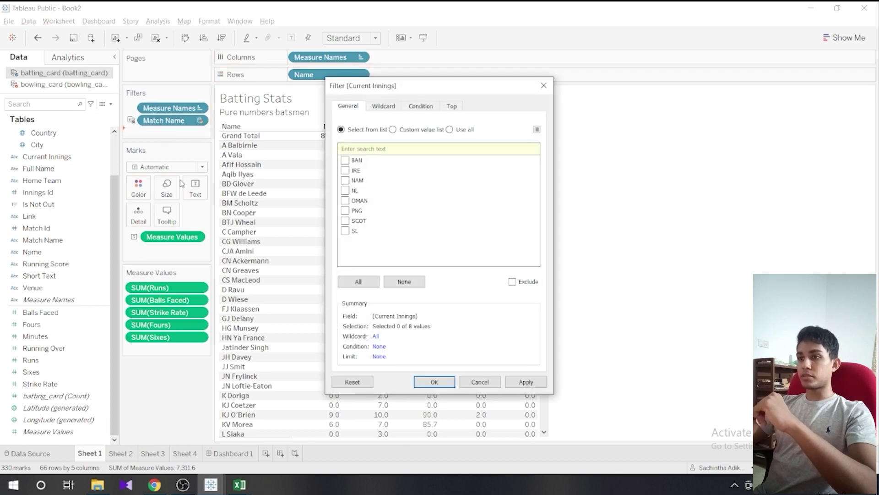
pyautogui.click(358, 281)
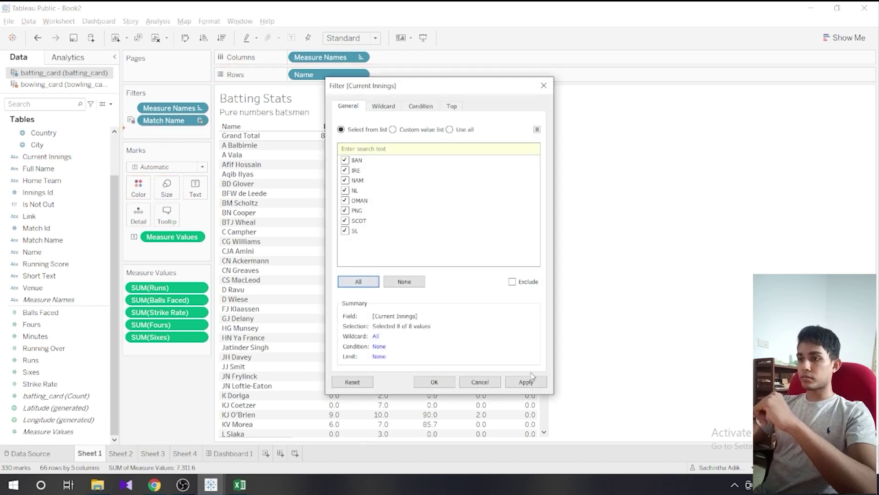
pyautogui.click(540, 387)
pyautogui.click(442, 383)
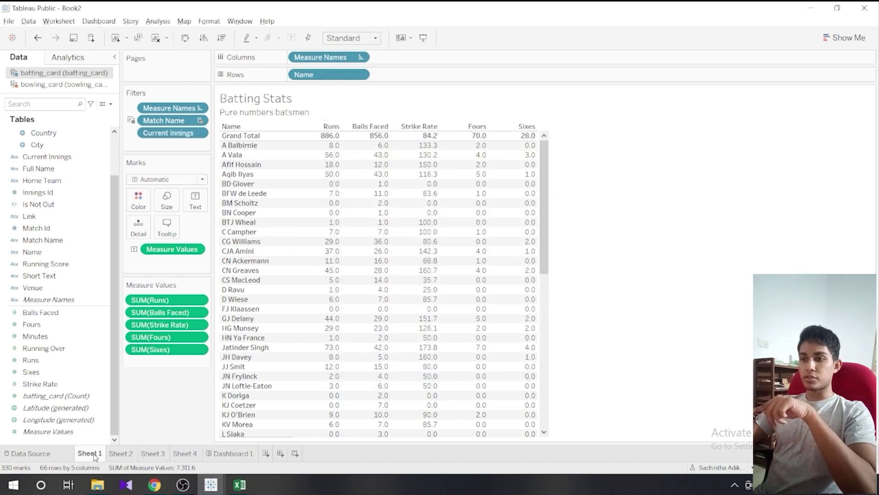
# Step: Show the Current Innings filter from the Batting Stats sheet on Dashboard 1
pyautogui.click(223, 454)
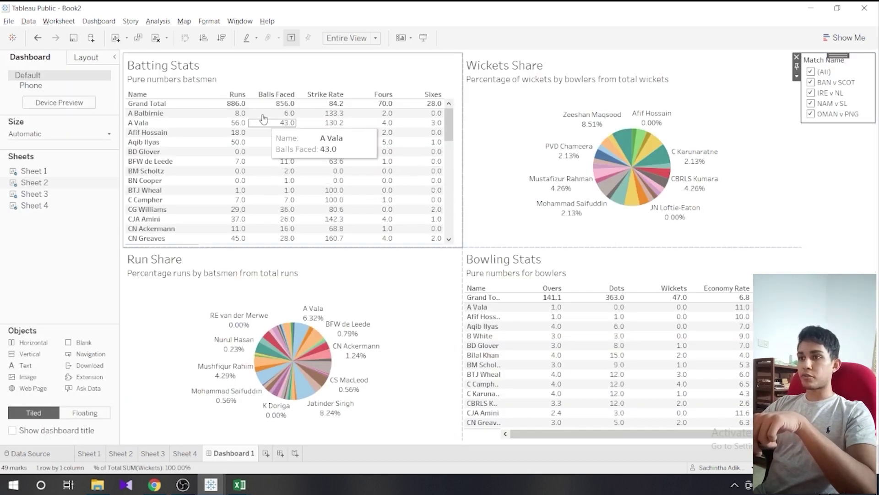
pyautogui.click(278, 78)
pyautogui.click(467, 86)
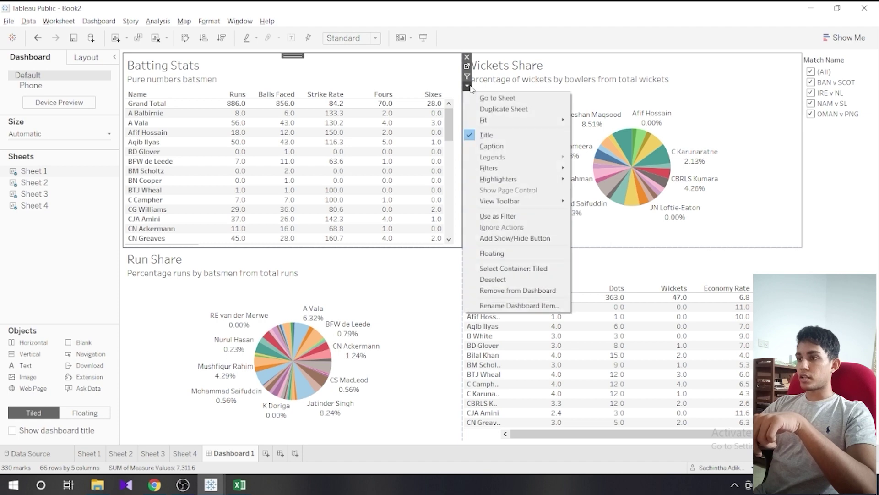
pyautogui.moveTo(522, 168)
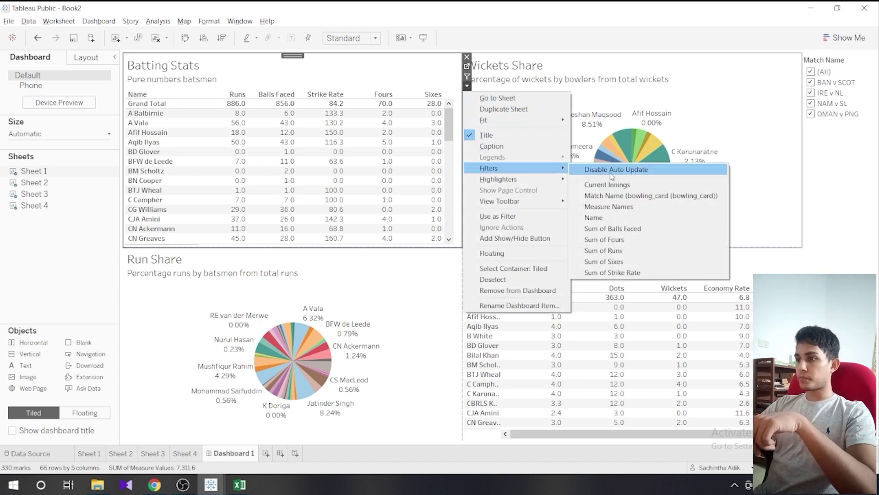
pyautogui.click(614, 185)
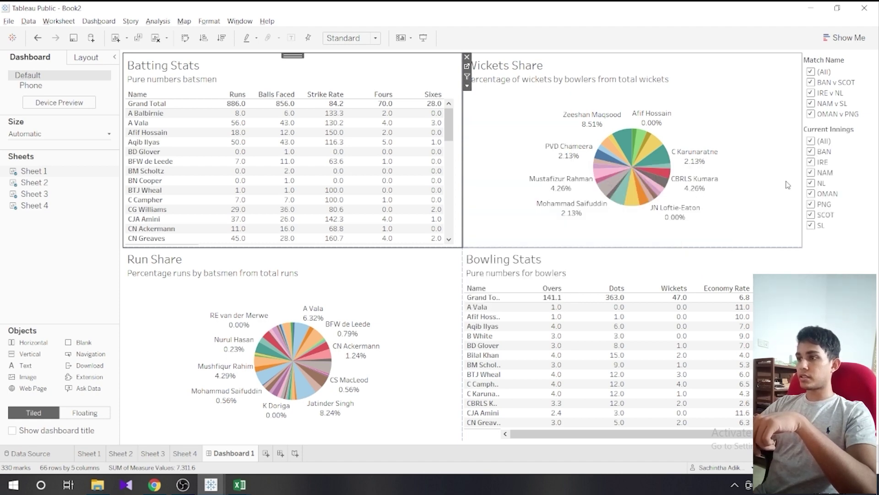
# Step: Apply the Current Innings filter to Sheet 2, Sheet 3 and Sheet 4 as well as Sheet 1
pyautogui.click(845, 141)
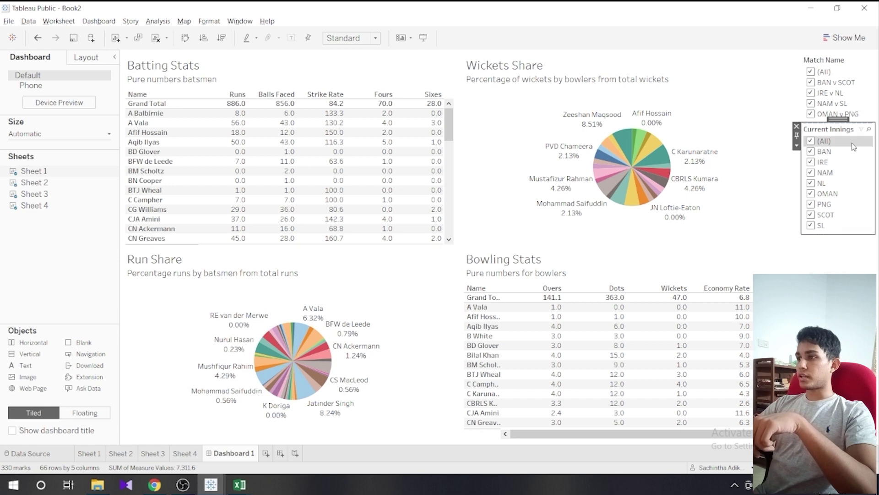
pyautogui.click(796, 146)
pyautogui.moveTo(793, 169)
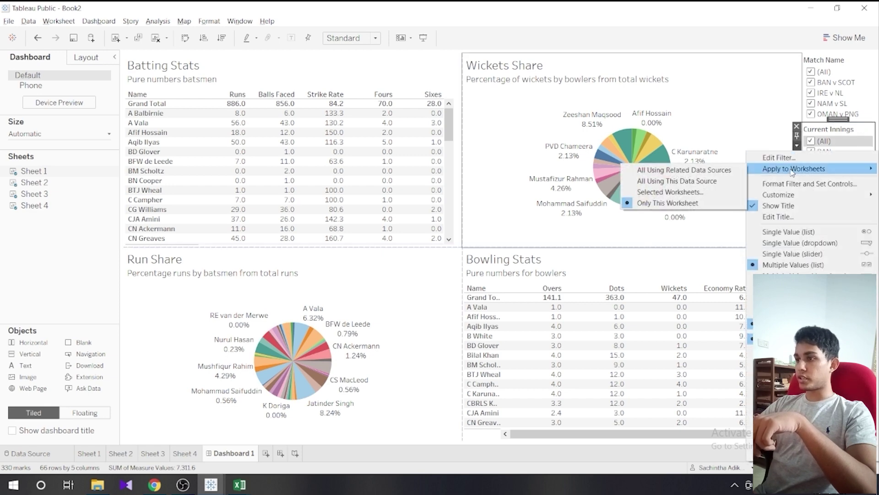
pyautogui.click(713, 192)
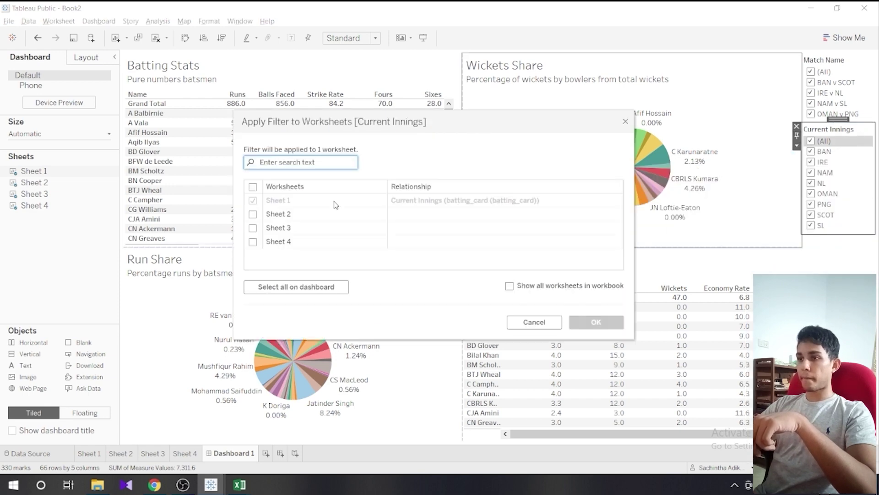
pyautogui.click(252, 214)
pyautogui.click(252, 242)
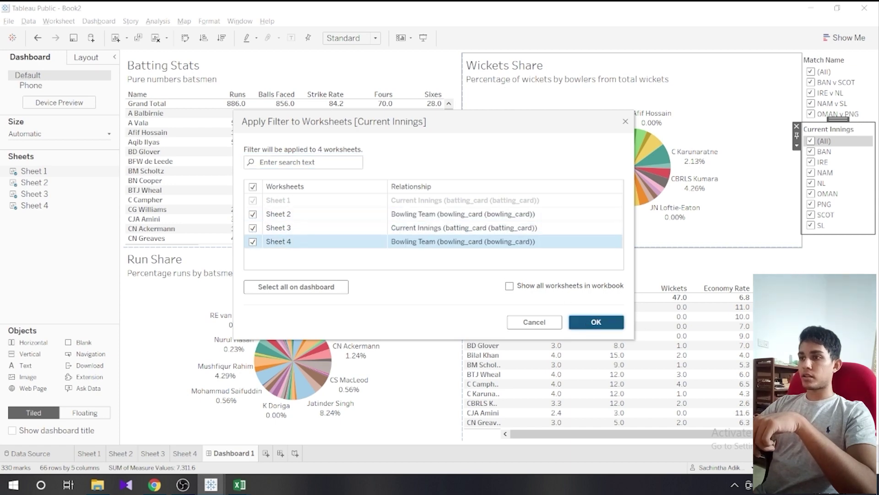
pyautogui.click(596, 321)
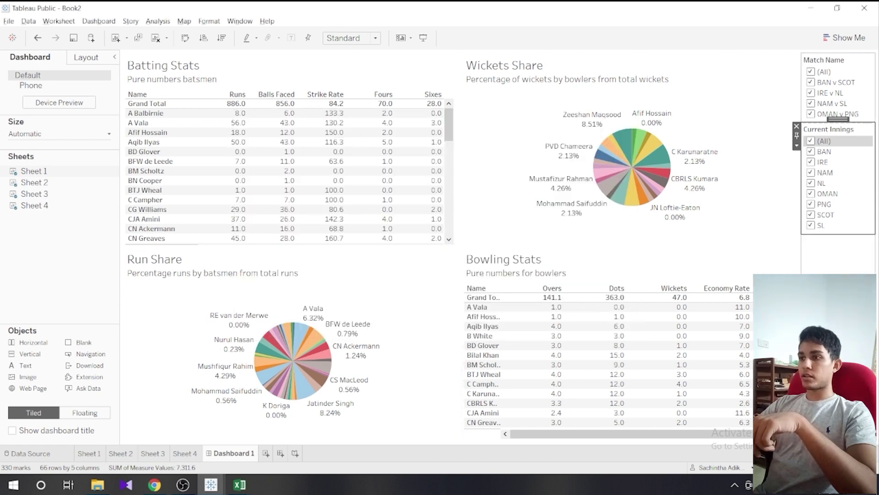
# Step: Exclude BAN, IRE and NAM from the Current Innings filter and IRE v NL from the Match Name filter
pyautogui.click(812, 157)
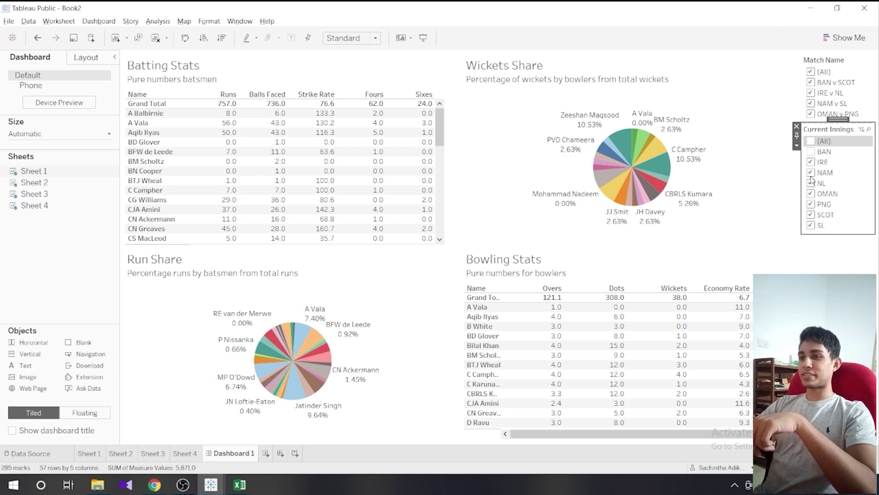
pyautogui.click(810, 162)
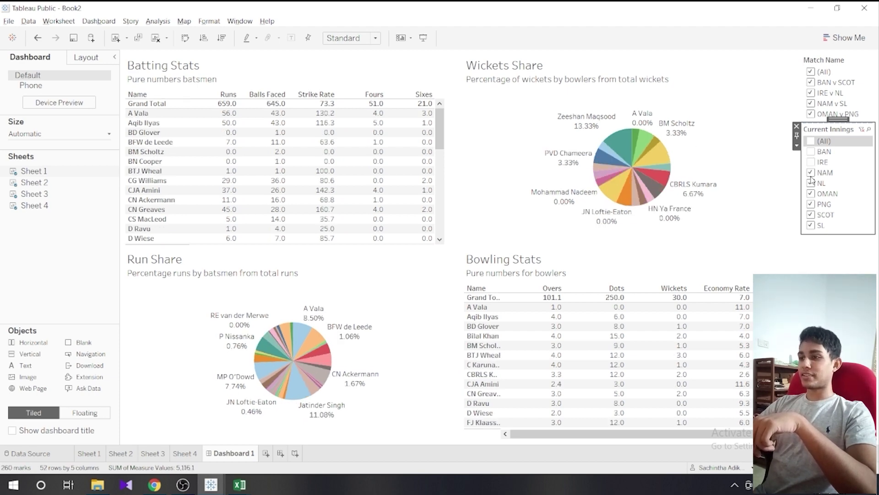
pyautogui.click(811, 176)
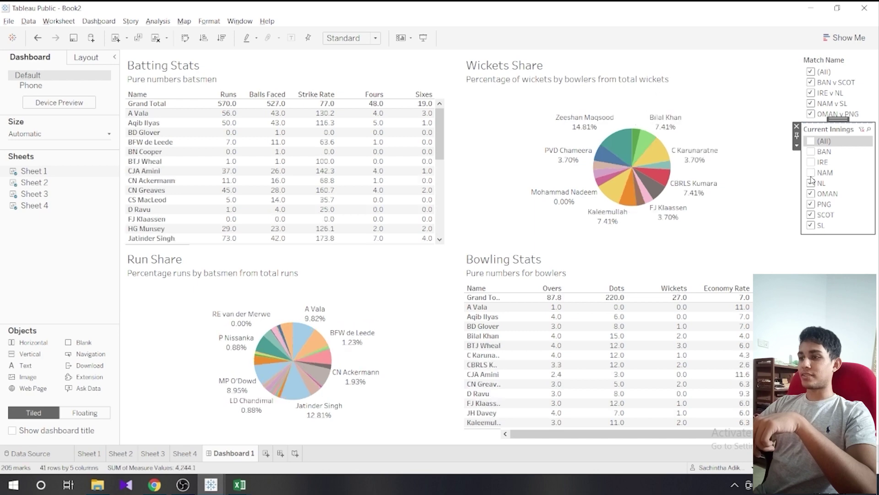
pyautogui.click(810, 93)
pyautogui.click(577, 96)
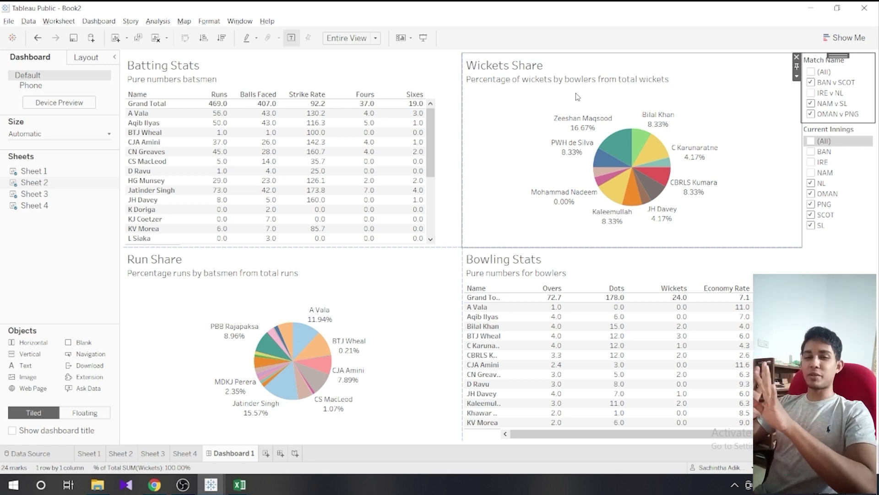
# Step: Rearrange the dashboard so Run Share sits beside Batting Stats and Wickets Share beside Bowling Stats
pyautogui.moveTo(609, 163)
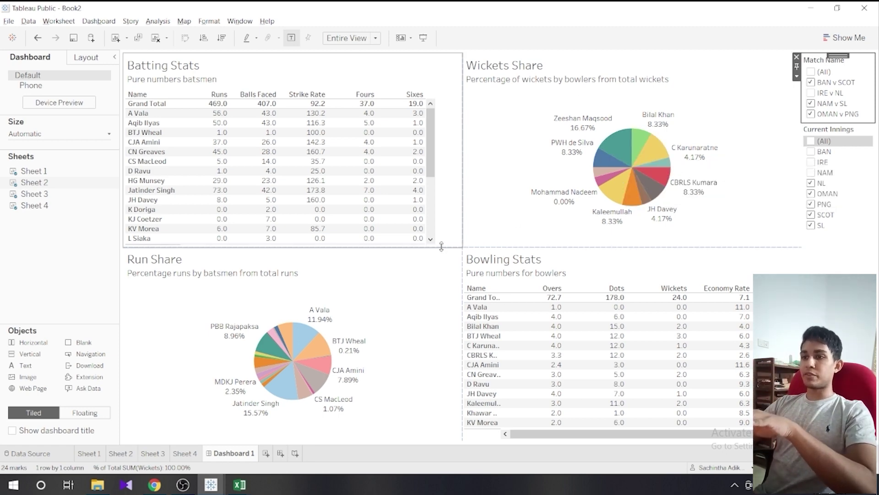
pyautogui.click(204, 322)
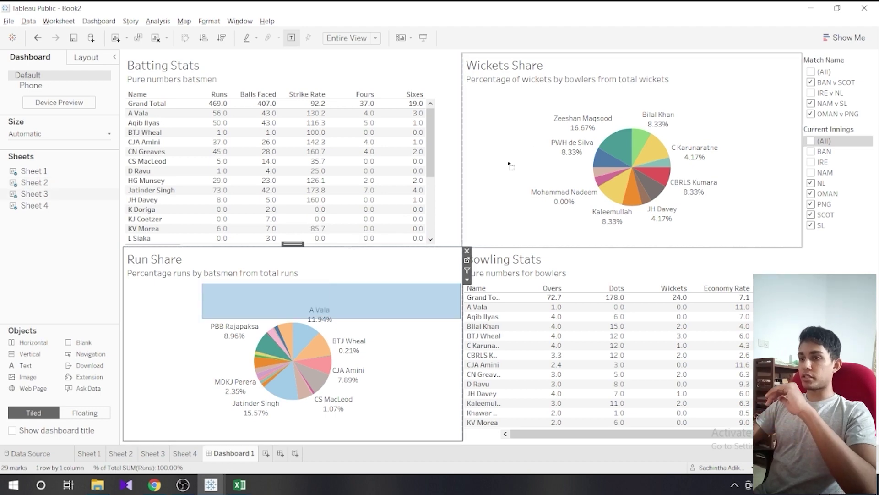
pyautogui.moveTo(271, 254)
pyautogui.mouseDown()
pyautogui.moveTo(426, 165)
pyautogui.moveTo(600, 106)
pyautogui.mouseUp()
pyautogui.click(600, 180)
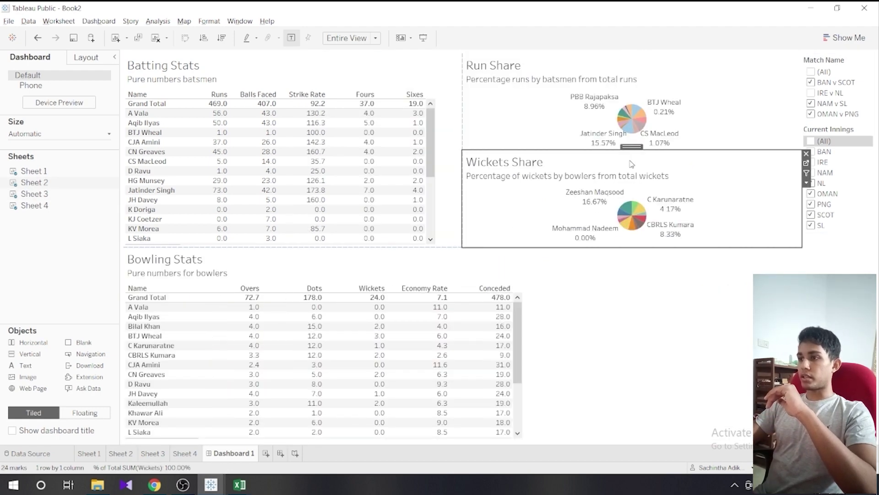
pyautogui.moveTo(634, 151); pyautogui.dragTo(639, 318)
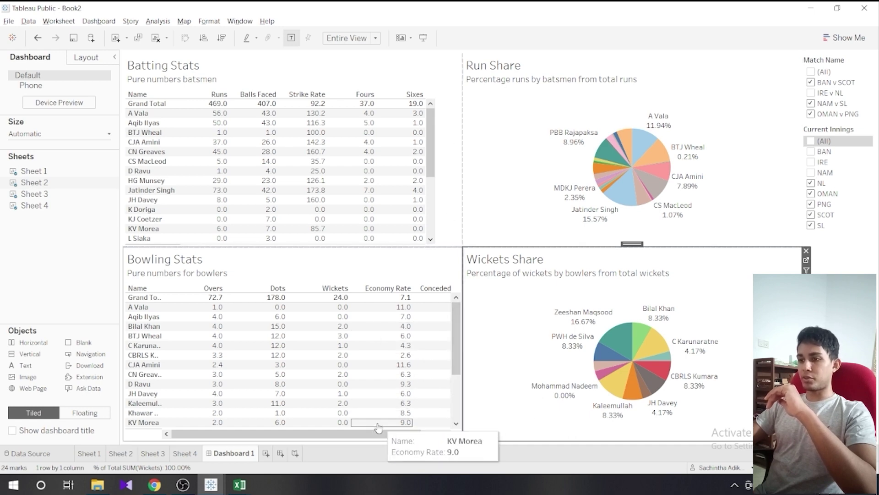
pyautogui.moveTo(423, 434); pyautogui.dragTo(353, 437)
pyautogui.moveTo(294, 434); pyautogui.dragTo(314, 435)
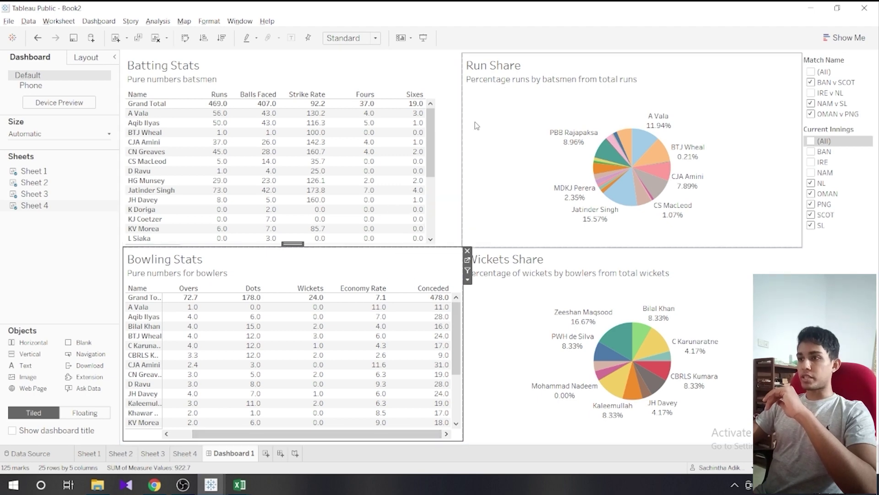
# Step: Try fitting the Batting Stats table to Entire View
pyautogui.click(451, 131)
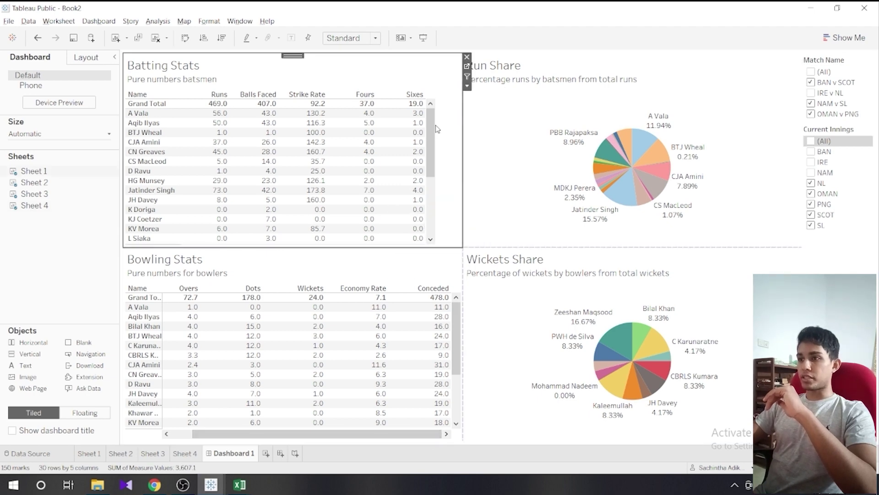
pyautogui.click(468, 86)
pyautogui.moveTo(538, 120)
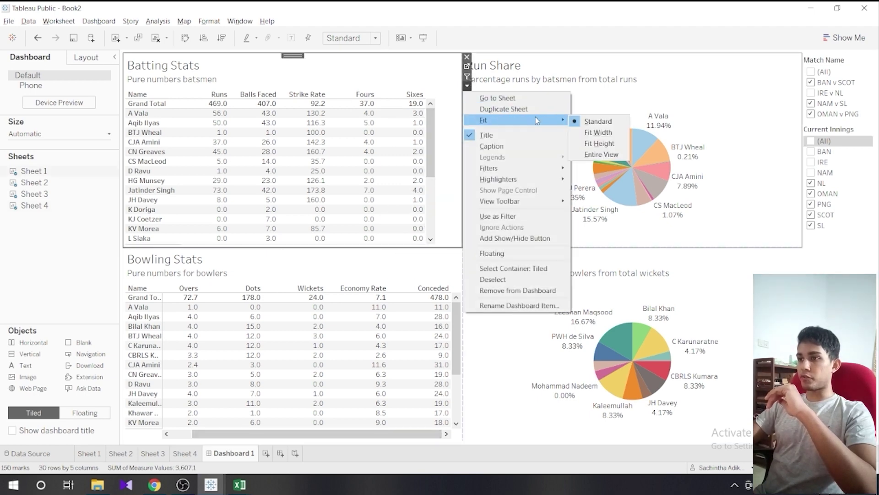
pyautogui.click(601, 154)
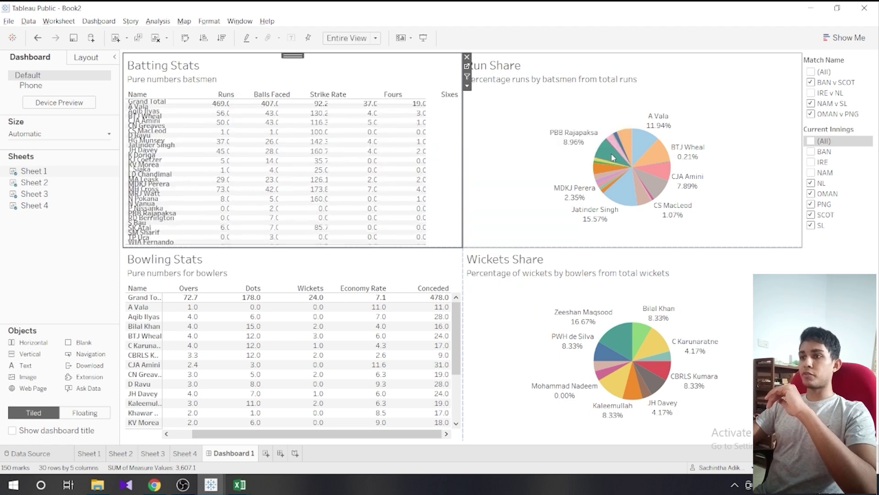
# Step: Set the Batting Stats table to Fit Width
pyautogui.click(467, 86)
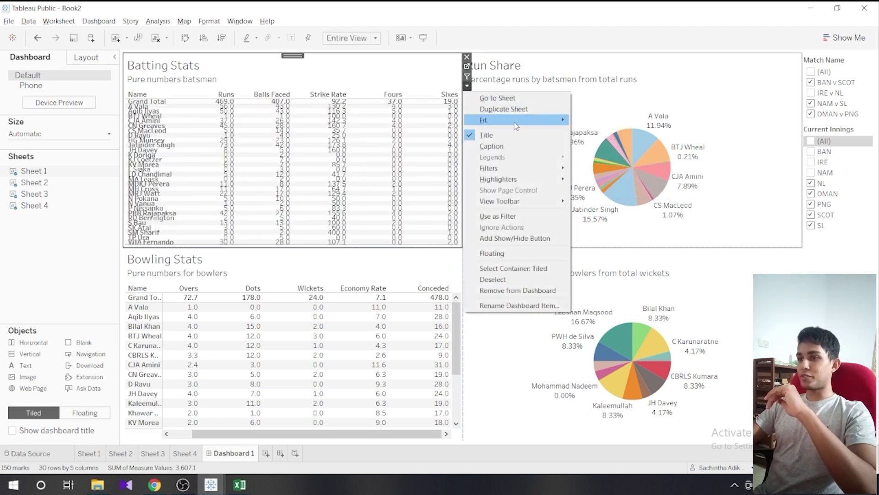
pyautogui.moveTo(516, 126)
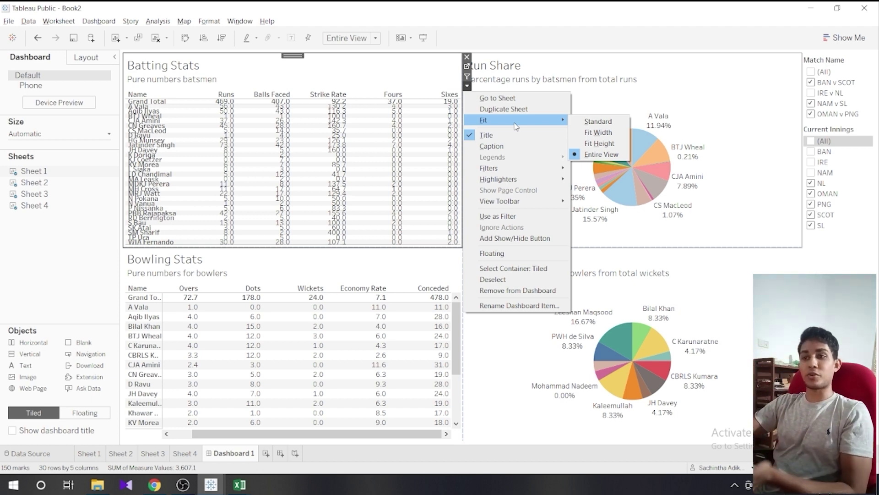
pyautogui.click(592, 132)
pyautogui.moveTo(456, 126)
pyautogui.mouseDown()
pyautogui.moveTo(458, 183)
pyautogui.moveTo(460, 123)
pyautogui.mouseUp()
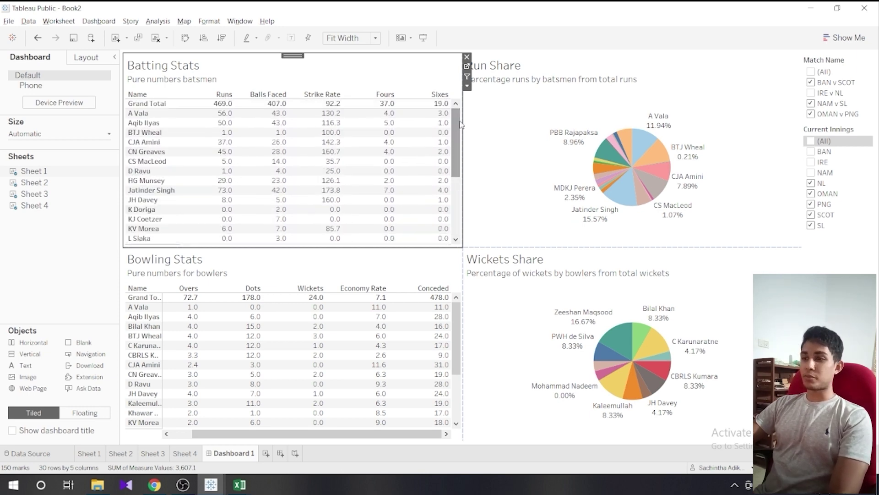
# Step: Set the Bowling Stats table to Fit Width
pyautogui.moveTo(444, 121)
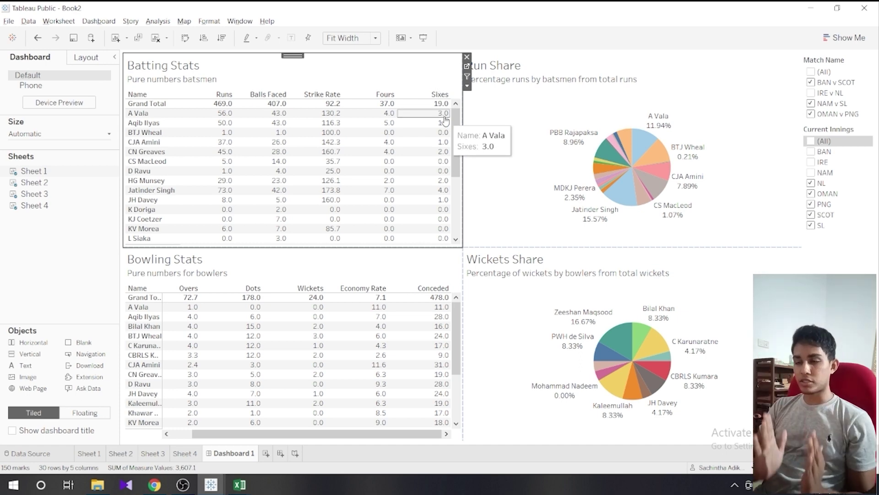
pyautogui.click(443, 270)
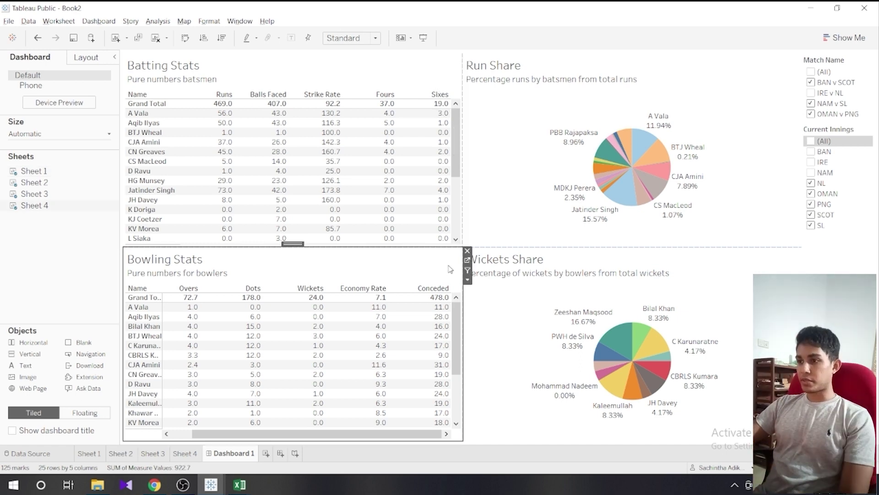
pyautogui.click(467, 280)
pyautogui.moveTo(566, 304)
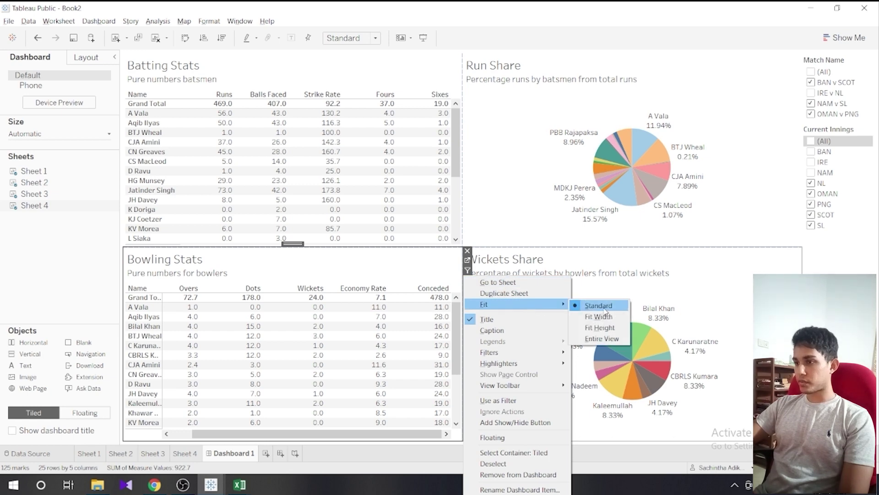
pyautogui.click(604, 316)
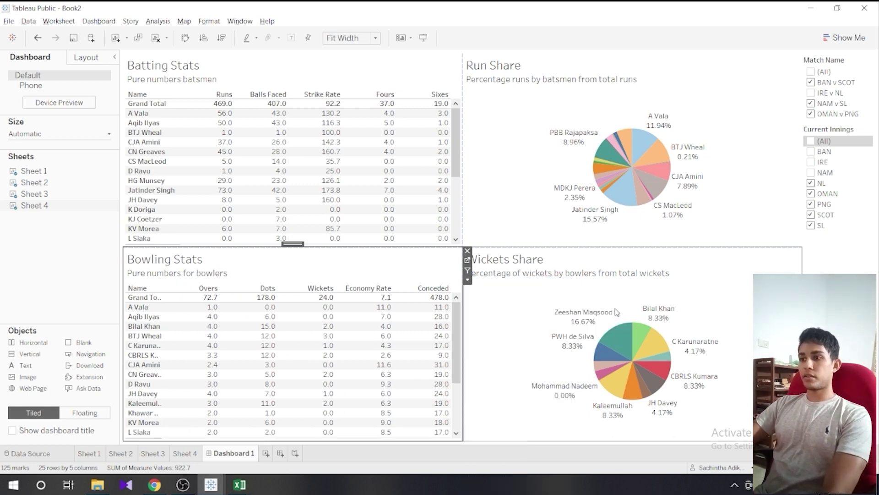
# Step: Fit the Run Share pie to Entire View and check the options of the Wickets Share pie
pyautogui.click(612, 240)
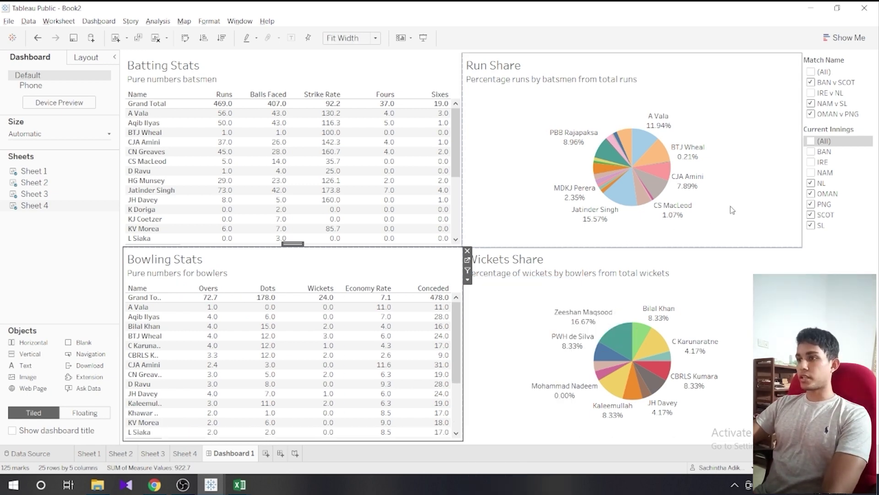
pyautogui.click(807, 85)
pyautogui.moveTo(796, 120)
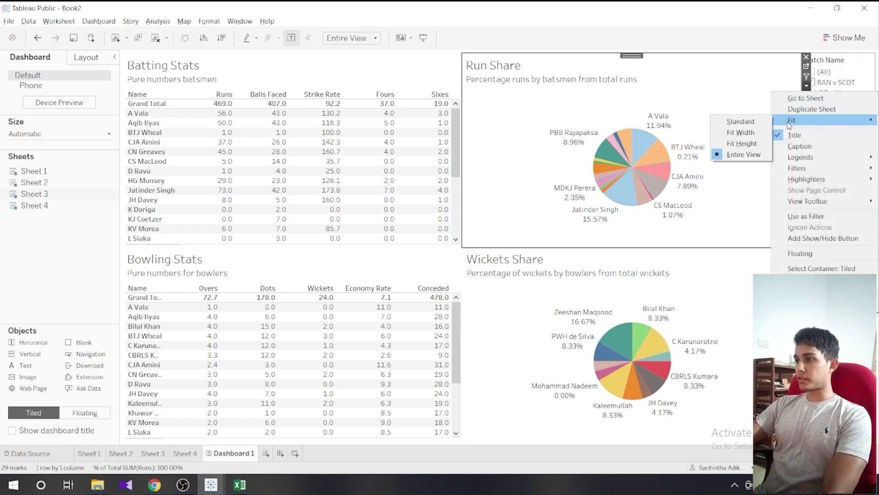
pyautogui.click(747, 155)
pyautogui.click(732, 252)
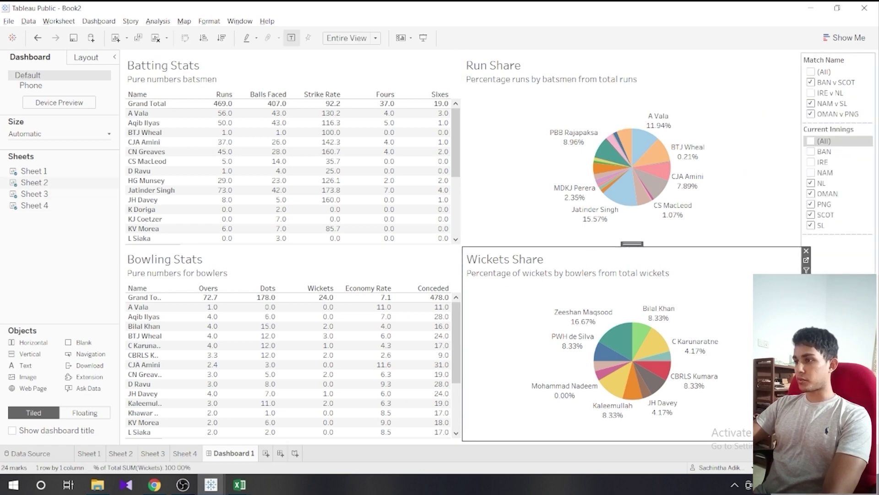
pyautogui.click(807, 280)
pyautogui.click(271, 293)
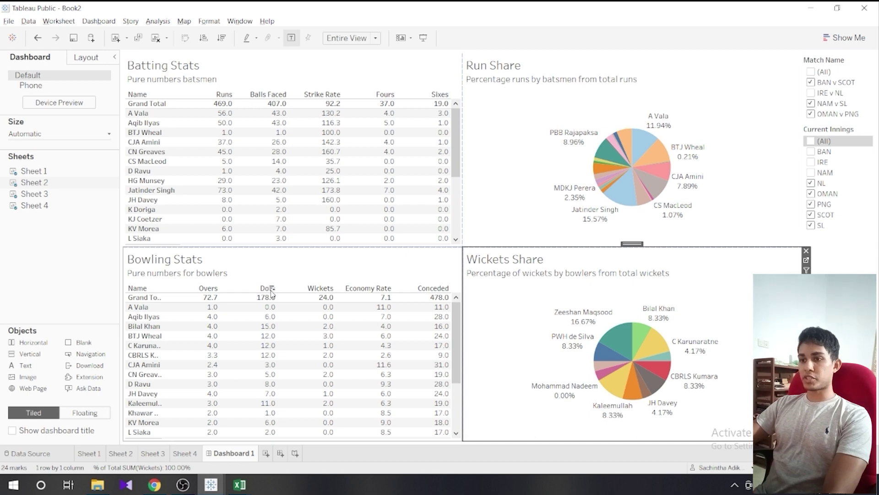
# Step: Show the dashboard title and change its text to "ICC T20 WC 2021 Qualifiers Stats"
pyautogui.click(18, 431)
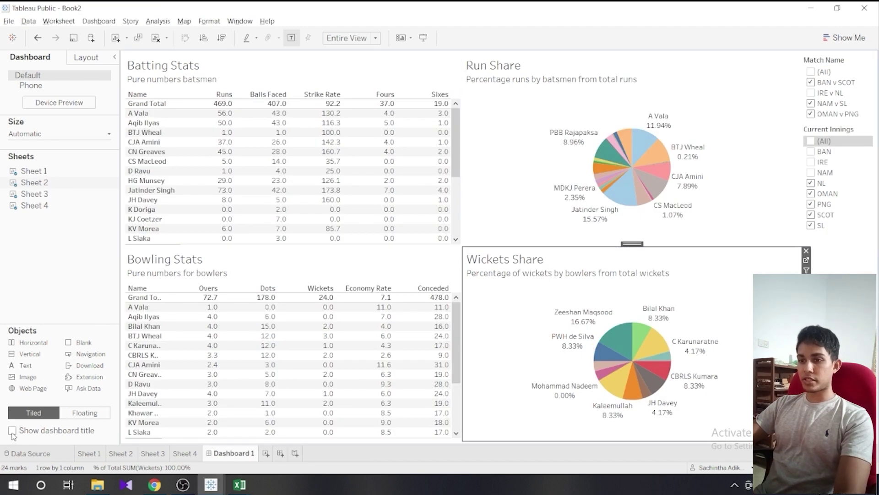
pyautogui.click(12, 431)
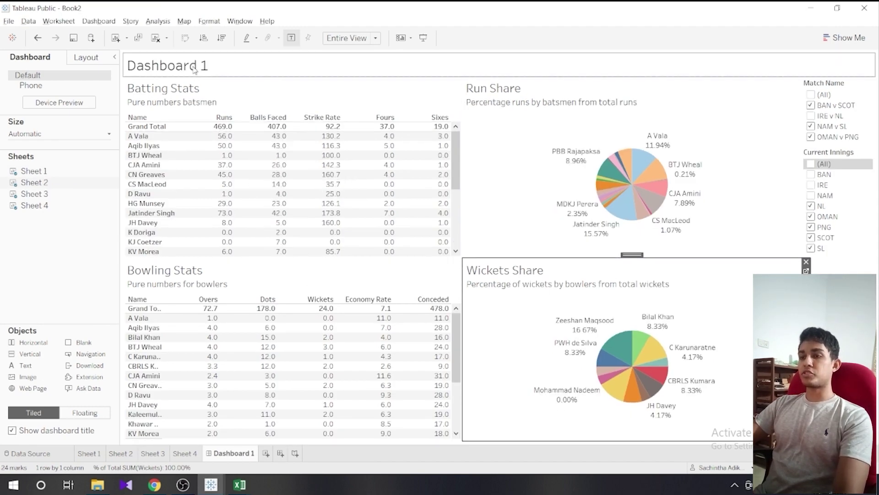
pyautogui.doubleClick(208, 68)
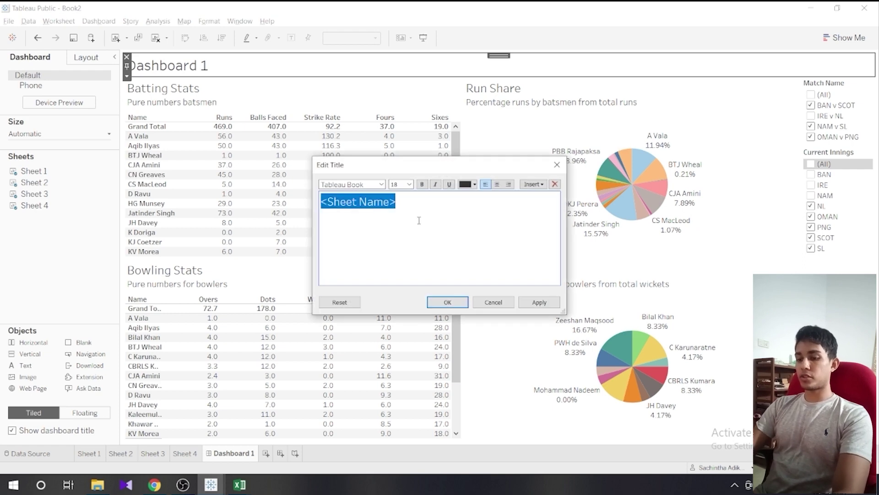
pyautogui.write('T')
pyautogui.write('ICC T20 ')
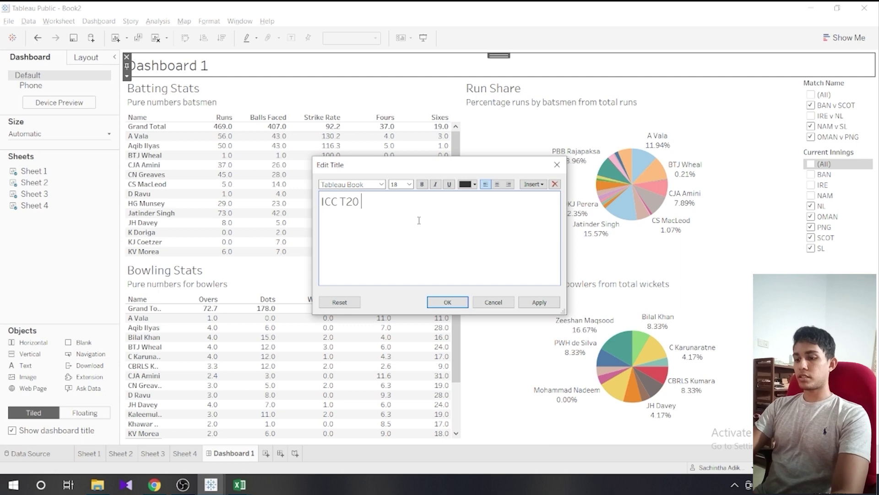
pyautogui.write('WC')
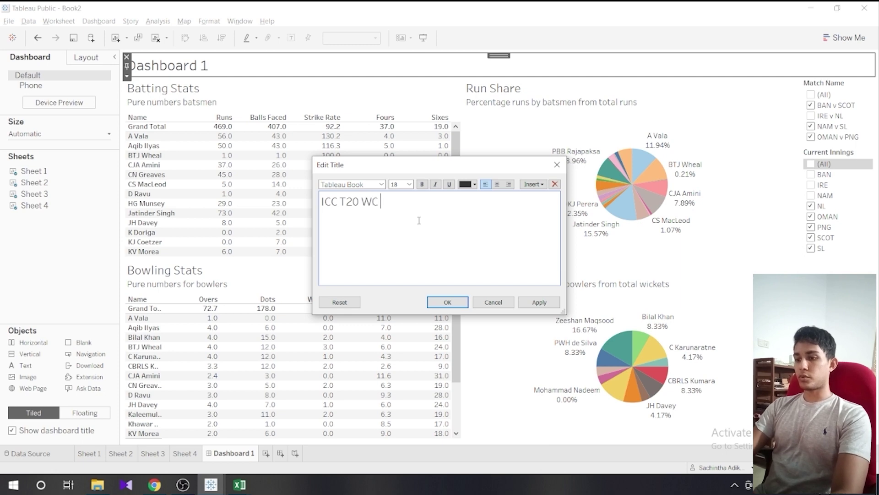
pyautogui.write(' 2021 Qualid')
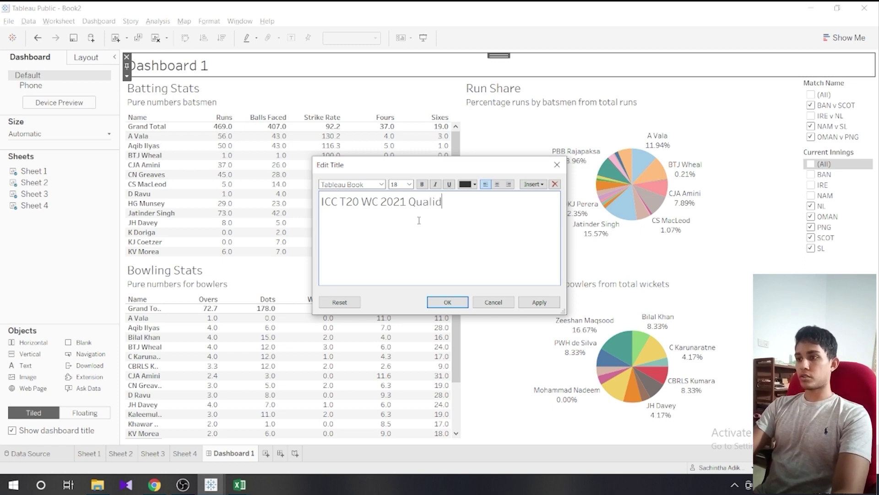
pyautogui.press('BackSpace')
pyautogui.write('fiers Stats')
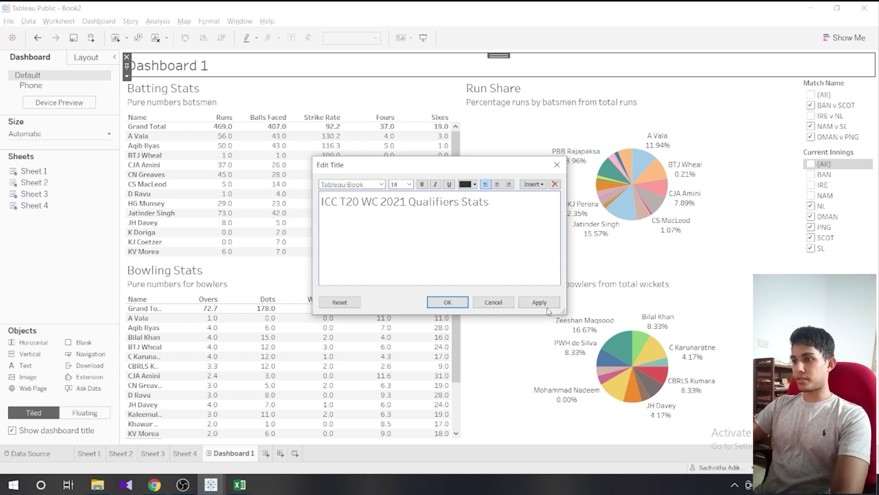
pyautogui.click(539, 302)
pyautogui.click(448, 302)
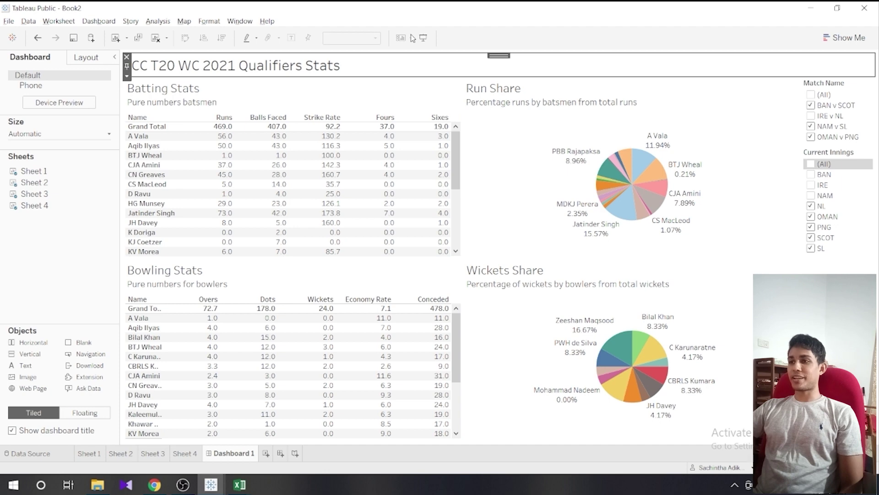
# Step: View the finished dashboard in presentation mode
pyautogui.click(422, 37)
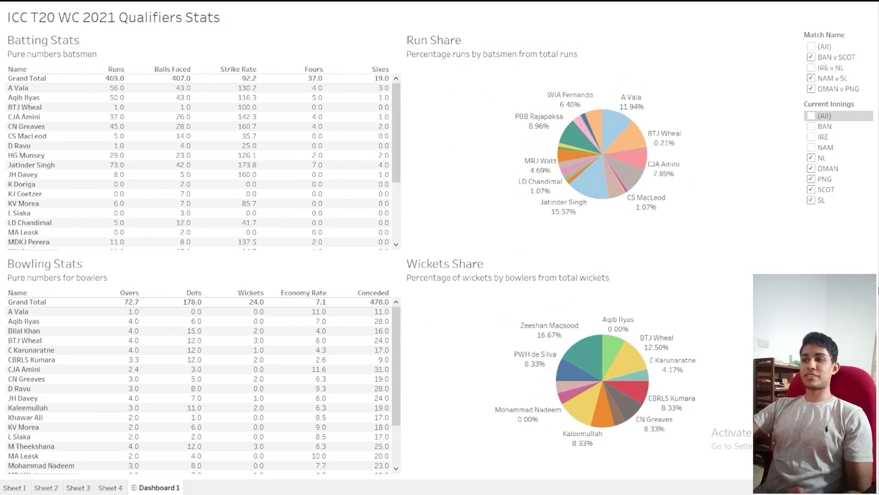